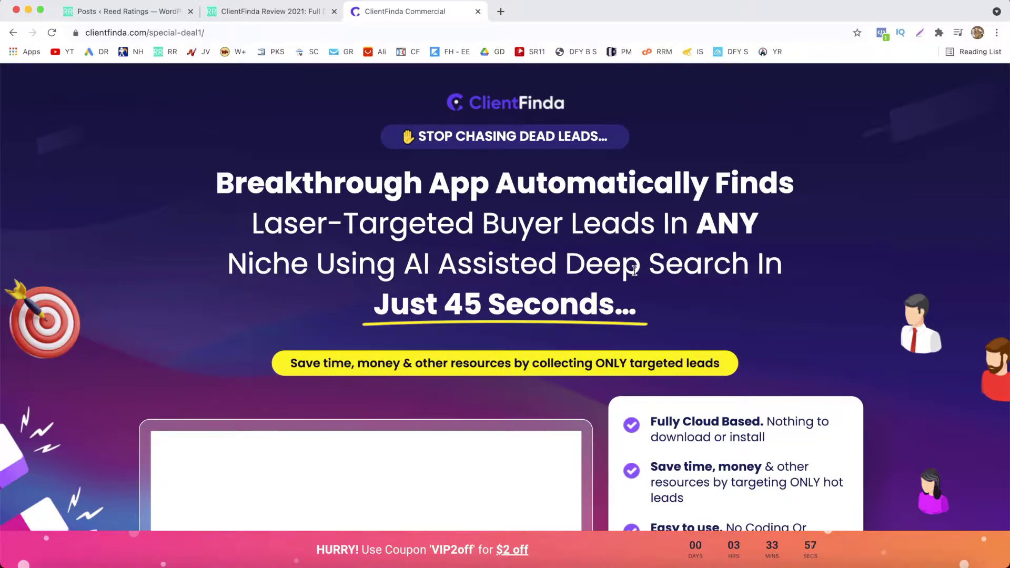
- Scroll down the ClientFinda sales page through the features and demo chat
scroll(634, 271, "down", 3)
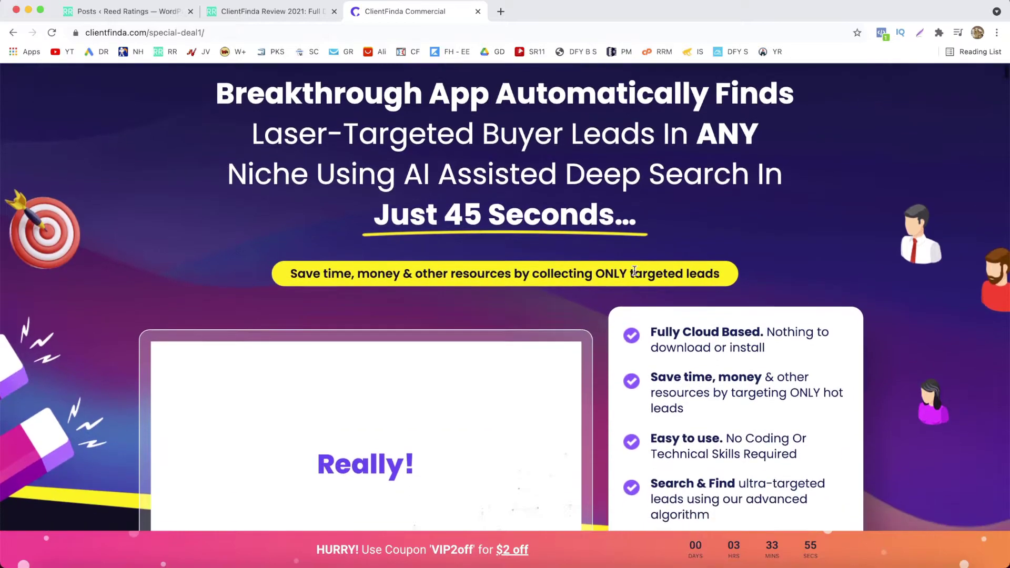
scroll(634, 274, "down", 1)
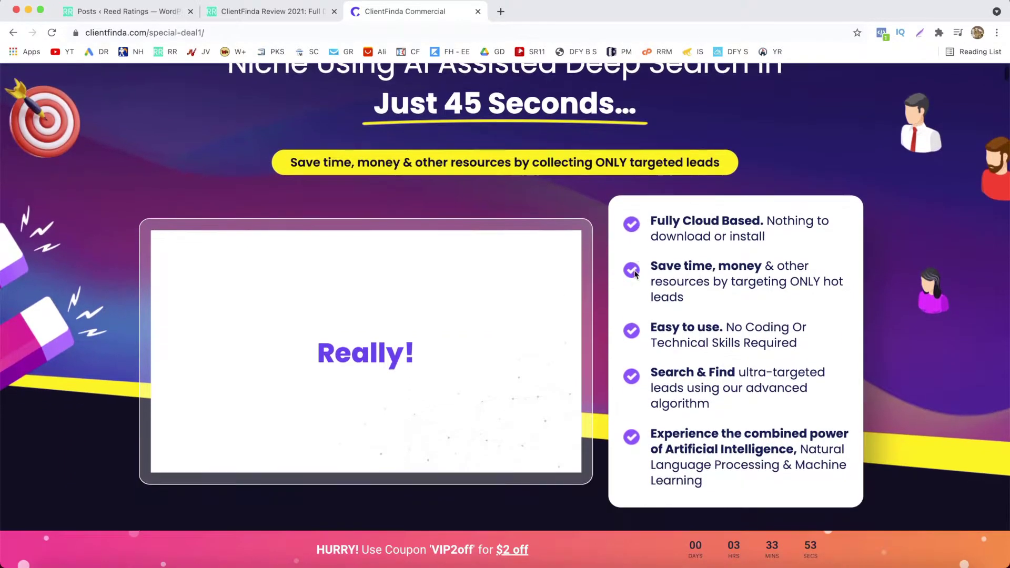
scroll(635, 272, "down", 5)
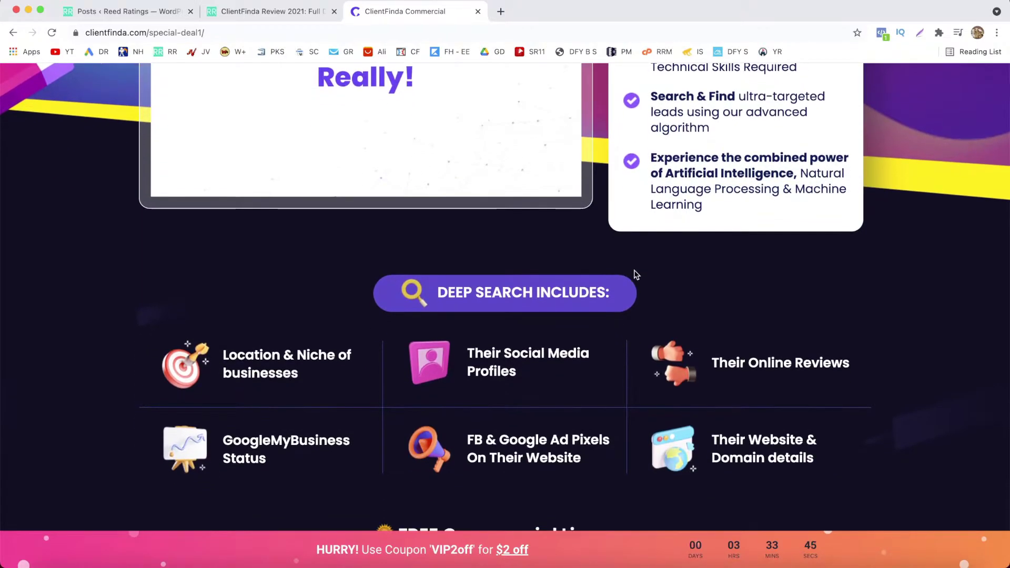
scroll(635, 274, "down", 3)
scroll(636, 274, "down", 3)
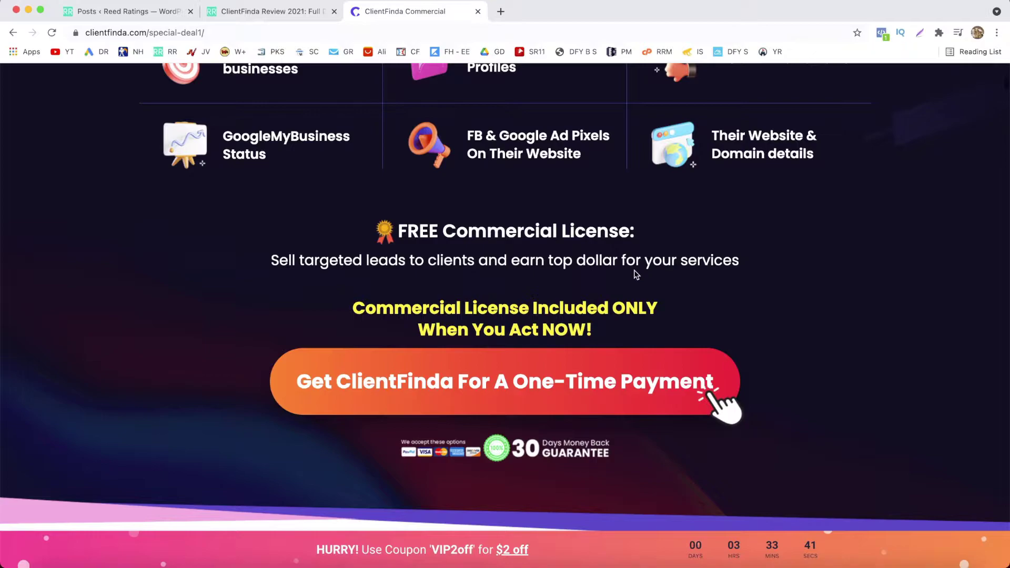
scroll(635, 274, "down", 4)
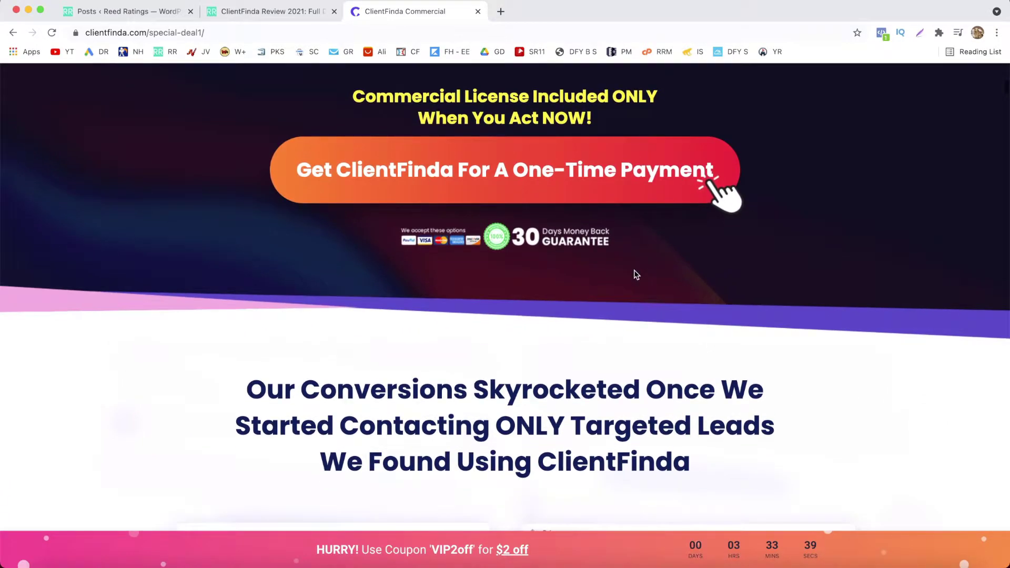
scroll(635, 274, "down", 3)
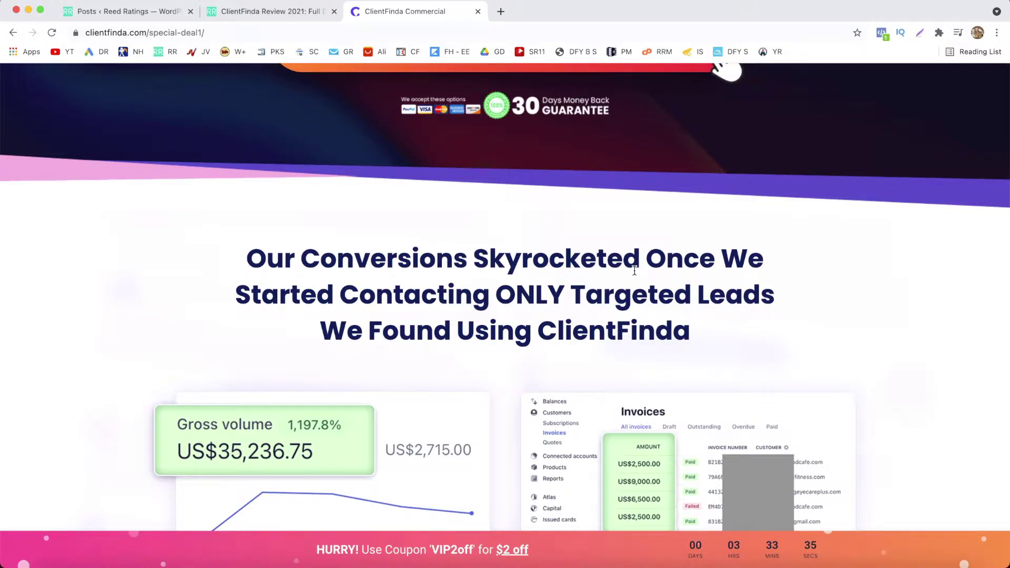
scroll(634, 270, "down", 6)
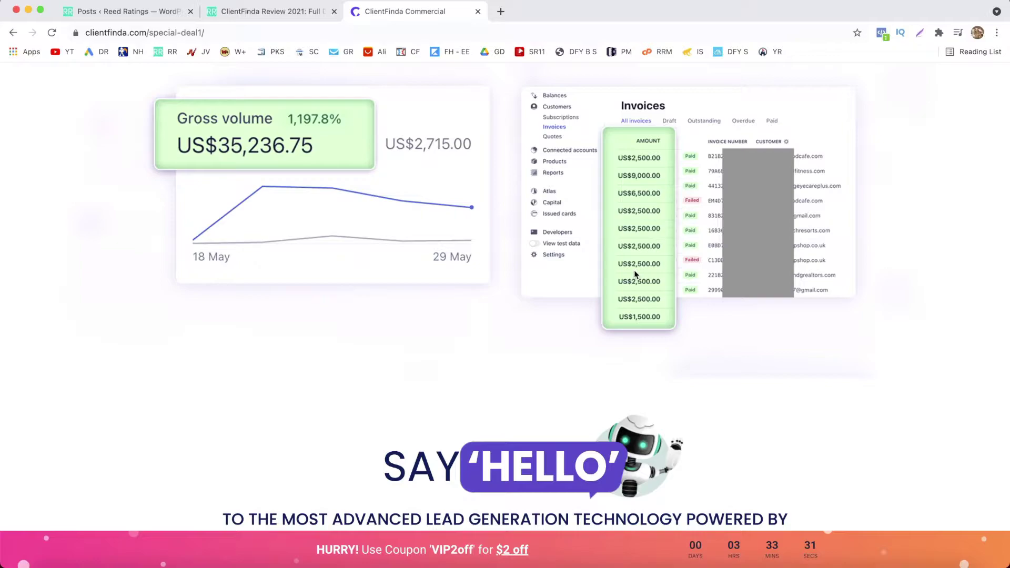
scroll(634, 274, "down", 2)
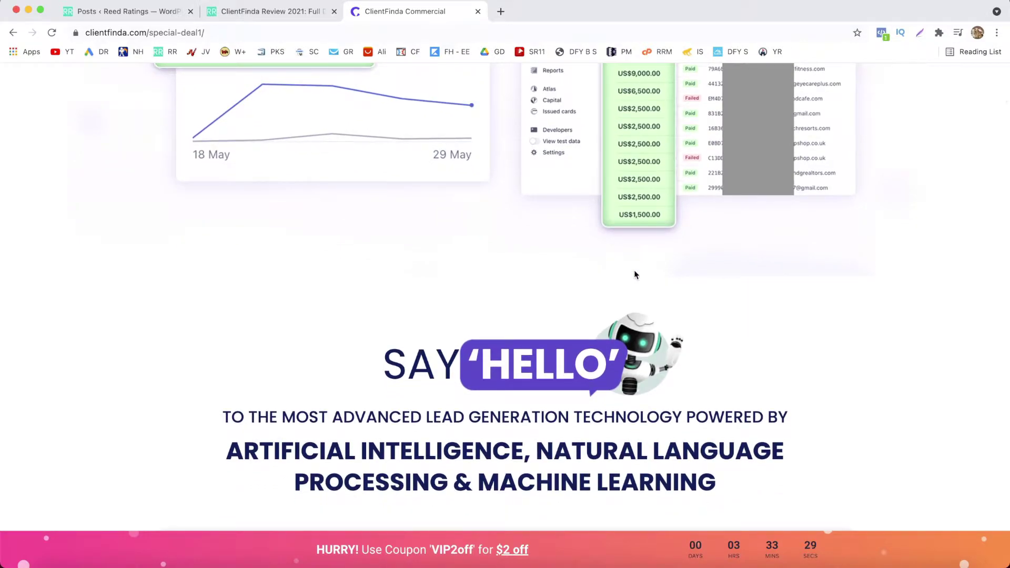
scroll(634, 274, "down", 7)
- Continue past the 3-step section and testimonials to 'Lead Generation Is Your Business Lifeline'
type("HA")
key("Return")
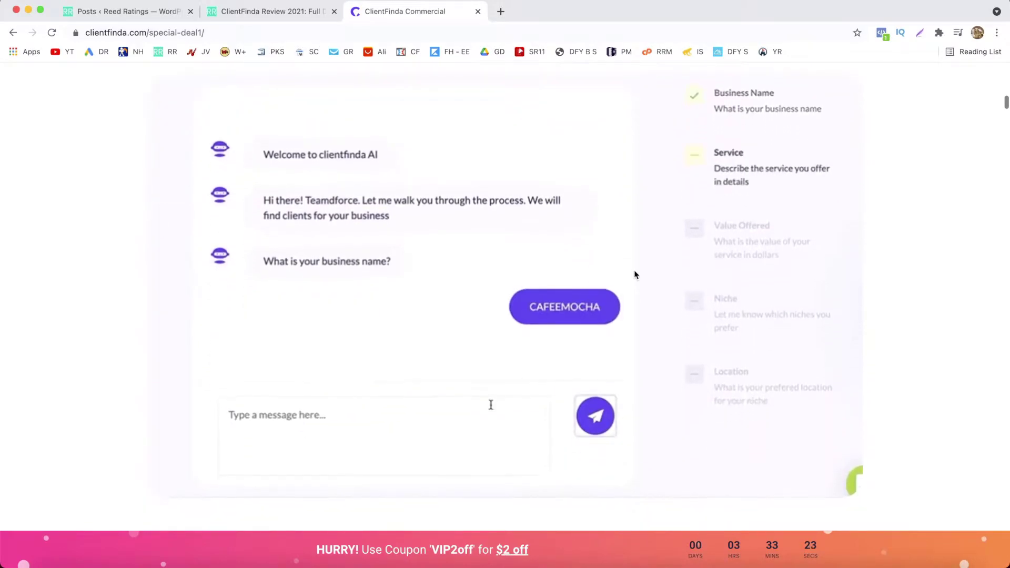
scroll(634, 274, "down", 3)
type("coff")
key("Return")
scroll(634, 274, "down", 5)
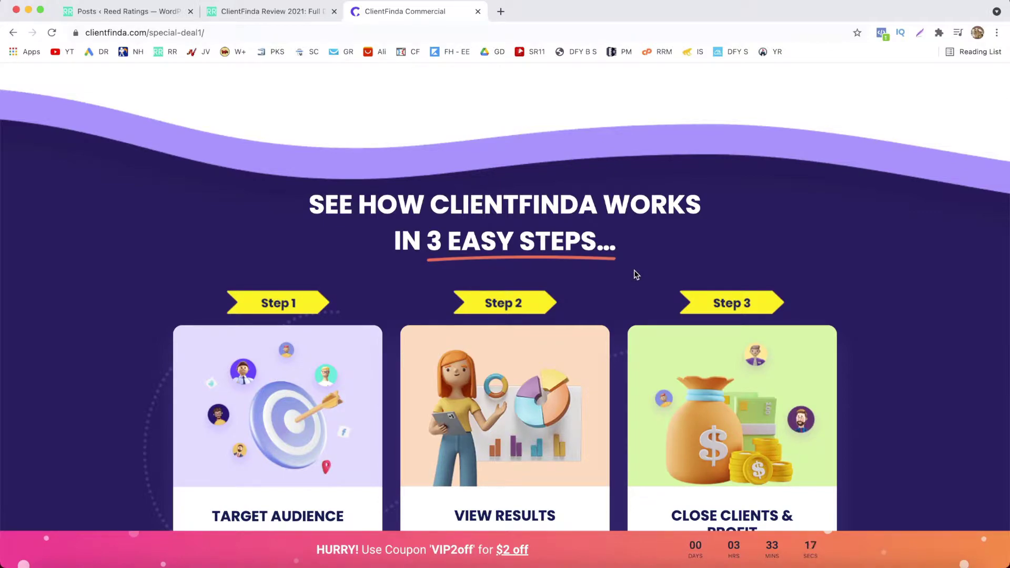
scroll(634, 271, "down", 6)
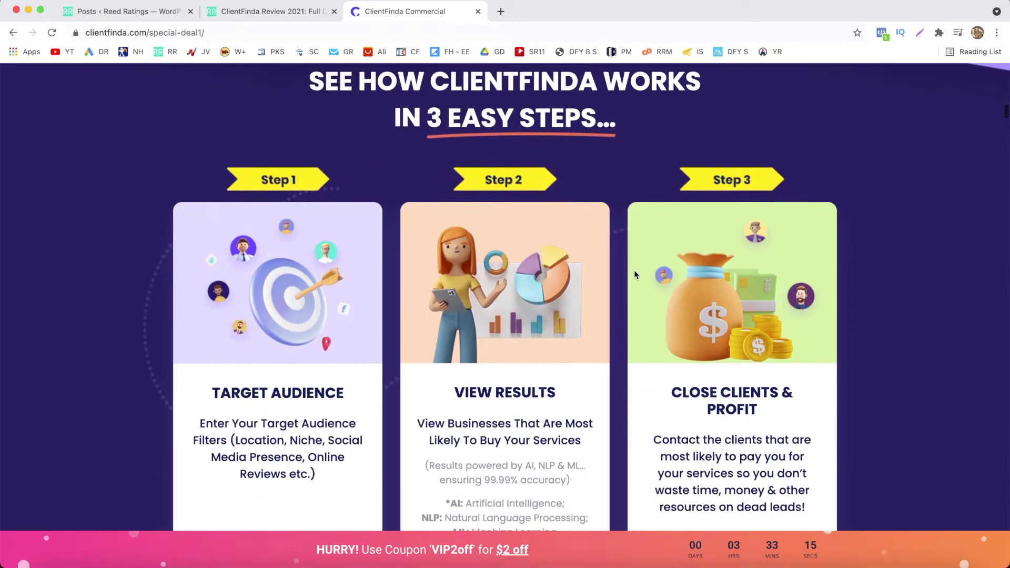
scroll(634, 270, "down", 2)
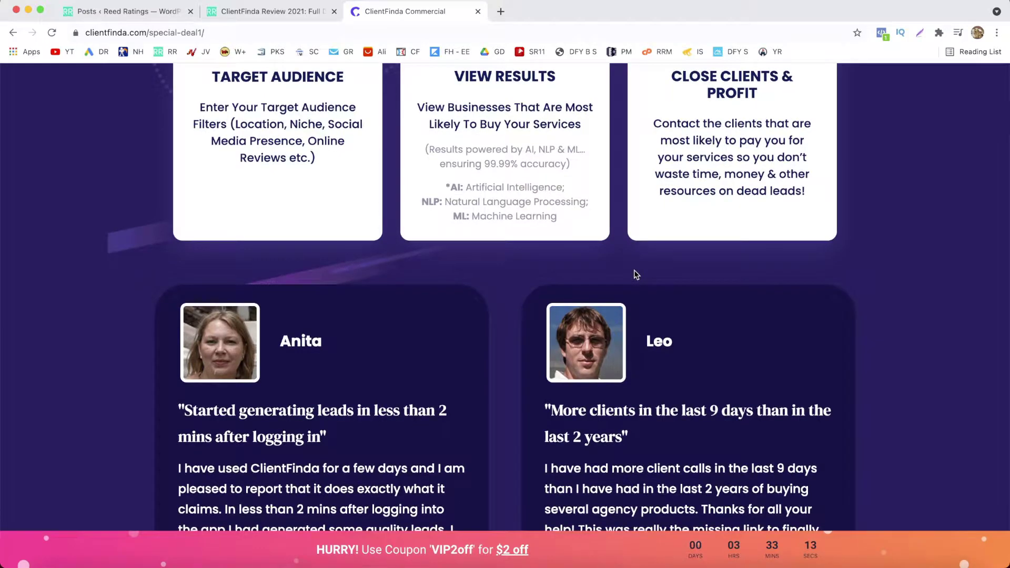
scroll(634, 271, "down", 10)
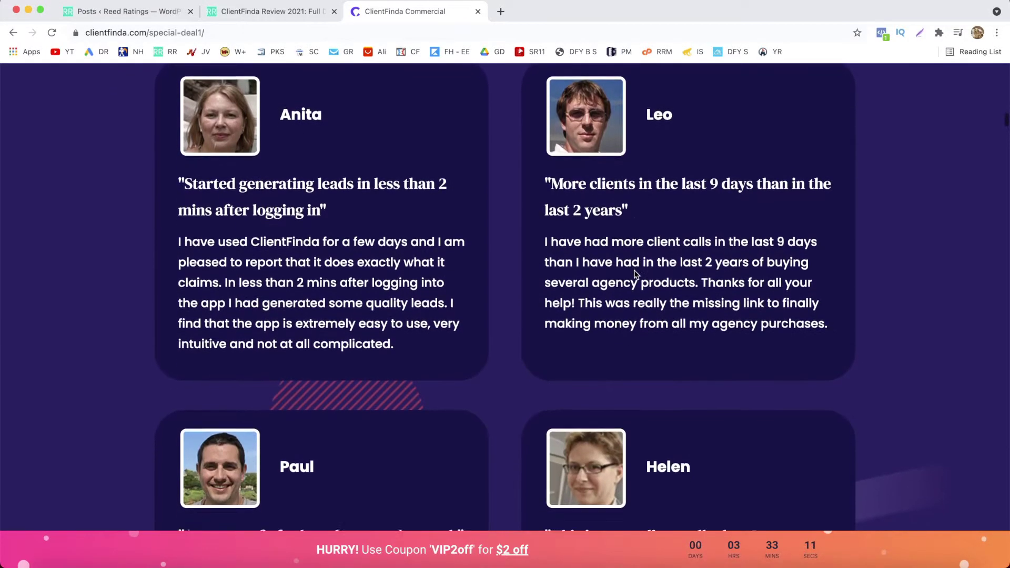
scroll(635, 274, "down", 1)
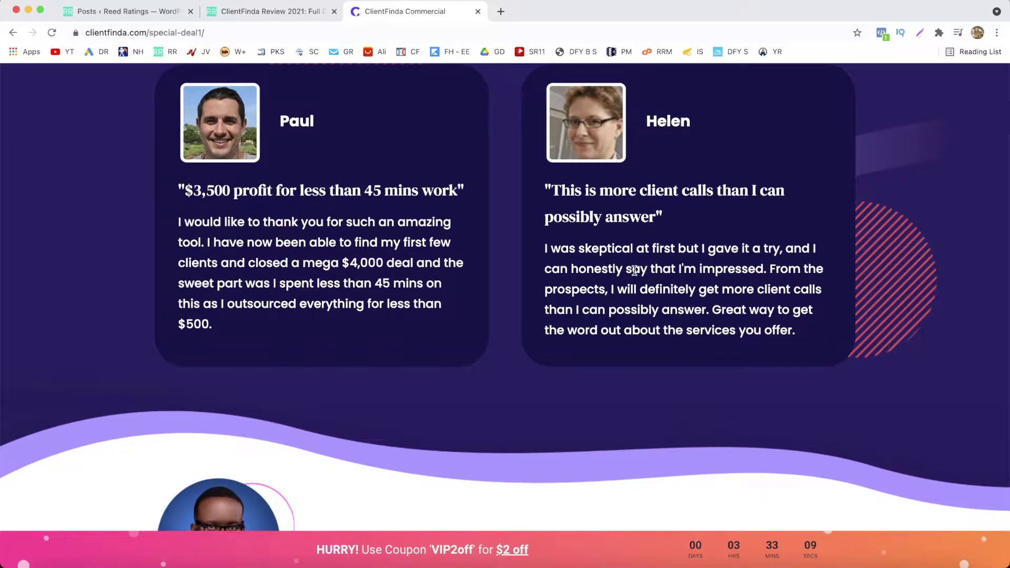
scroll(635, 270, "down", 3)
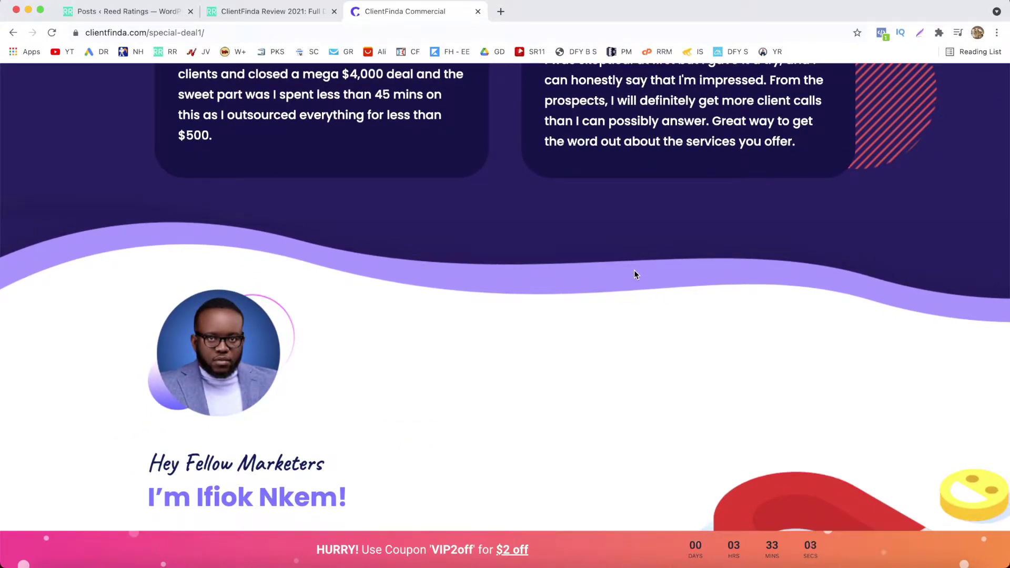
scroll(634, 273, "down", 4)
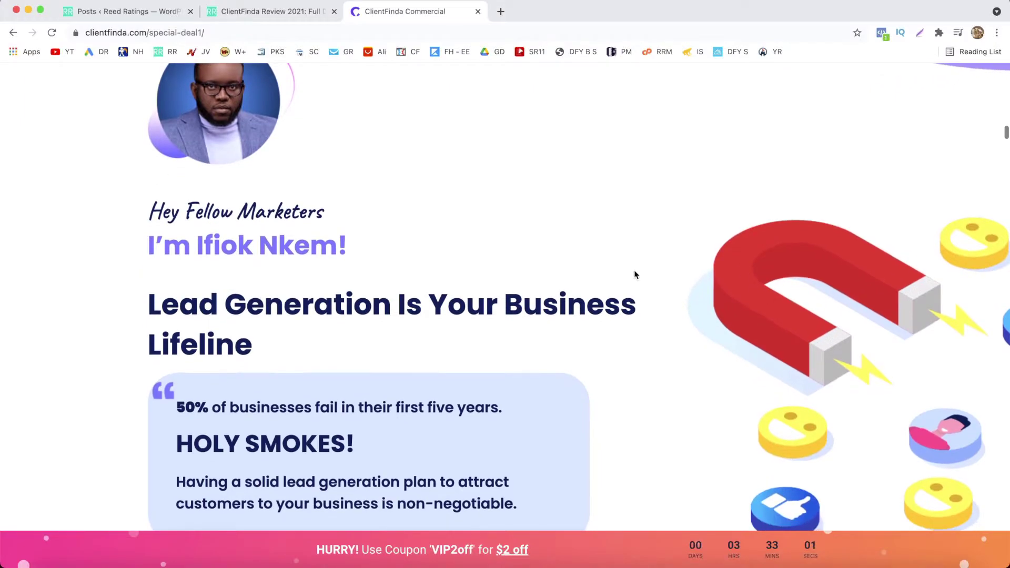
- Scroll down the sales page past the Low Sales and Low Profit problem panels
scroll(716, 221, "up", 1)
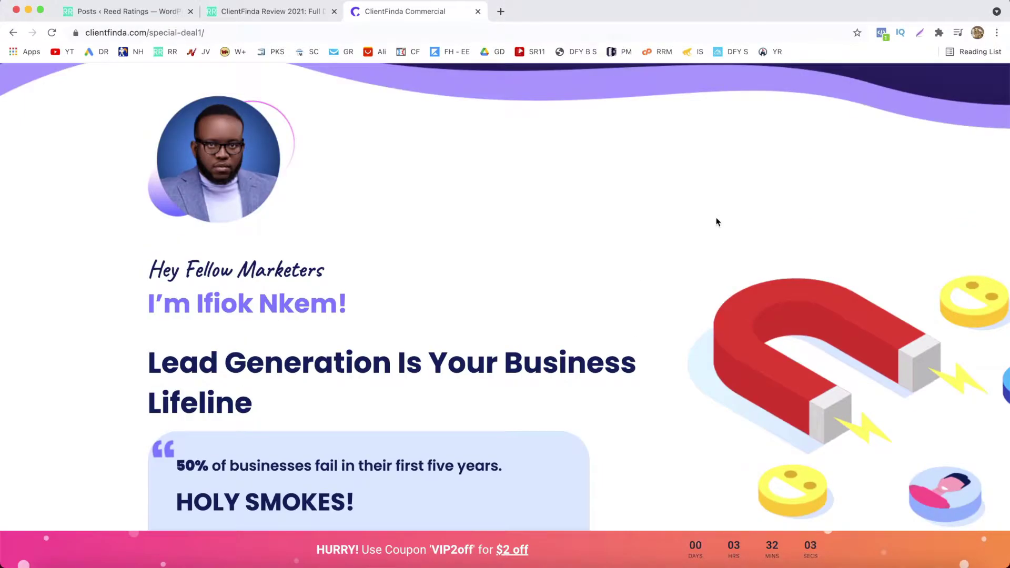
scroll(717, 221, "down", 4)
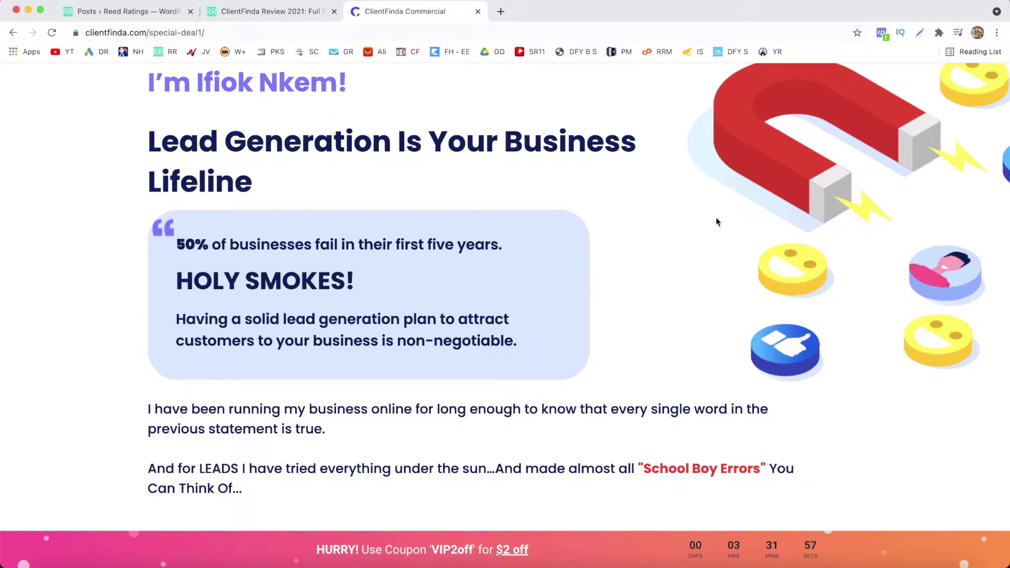
scroll(717, 221, "down", 3)
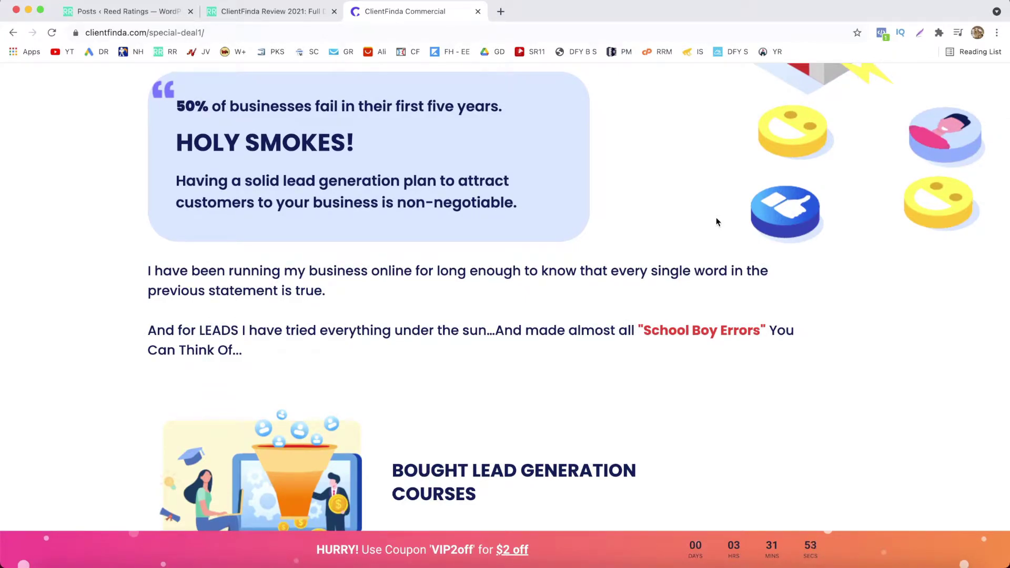
scroll(716, 221, "down", 6)
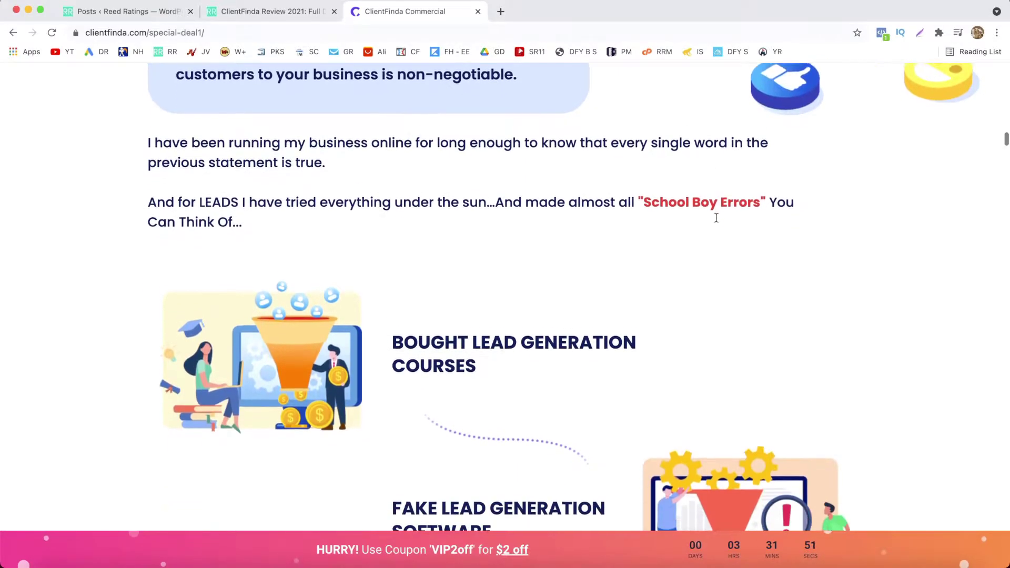
scroll(716, 222, "down", 3)
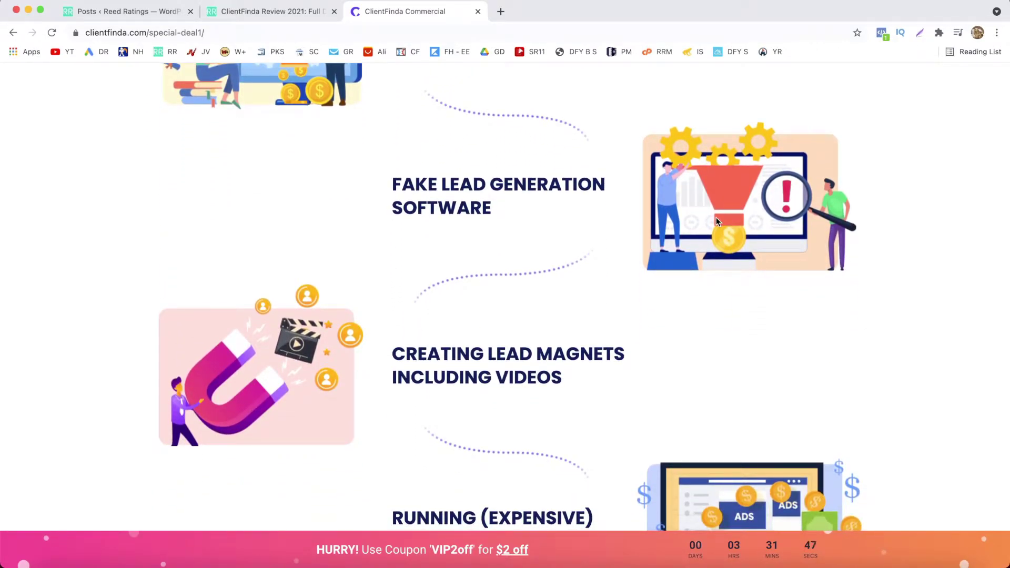
scroll(716, 221, "down", 3)
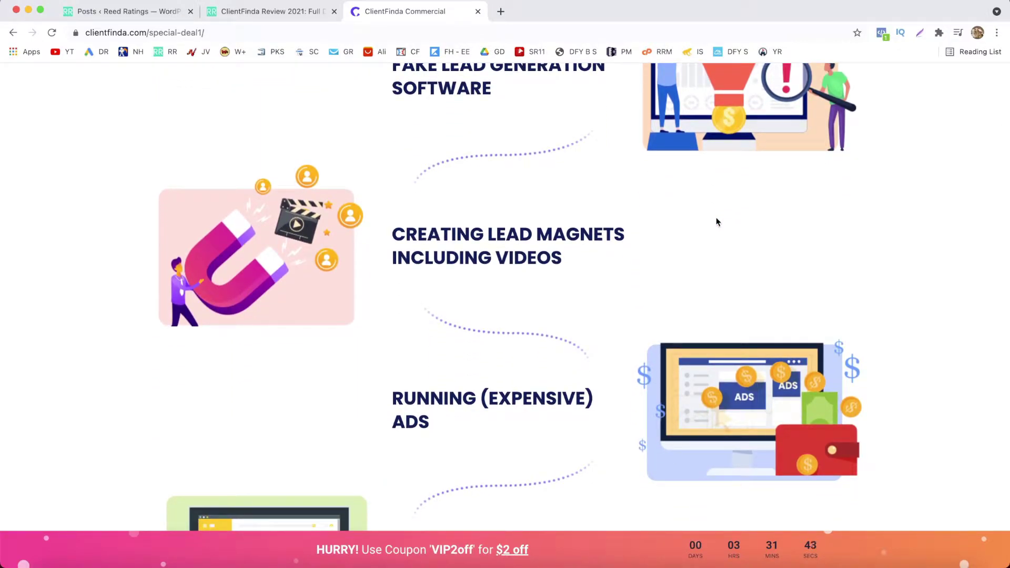
scroll(716, 221, "down", 5)
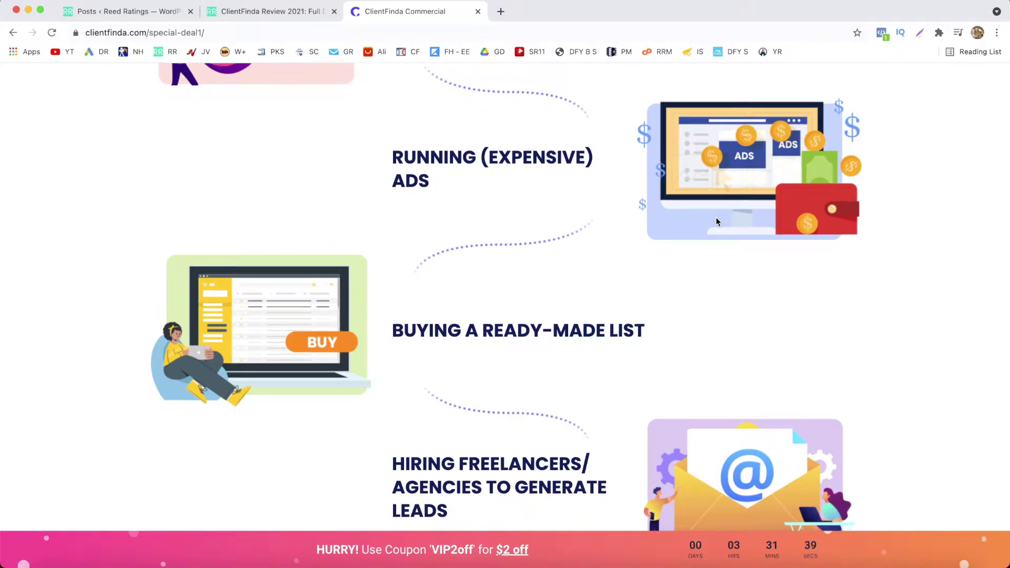
scroll(717, 222, "down", 3)
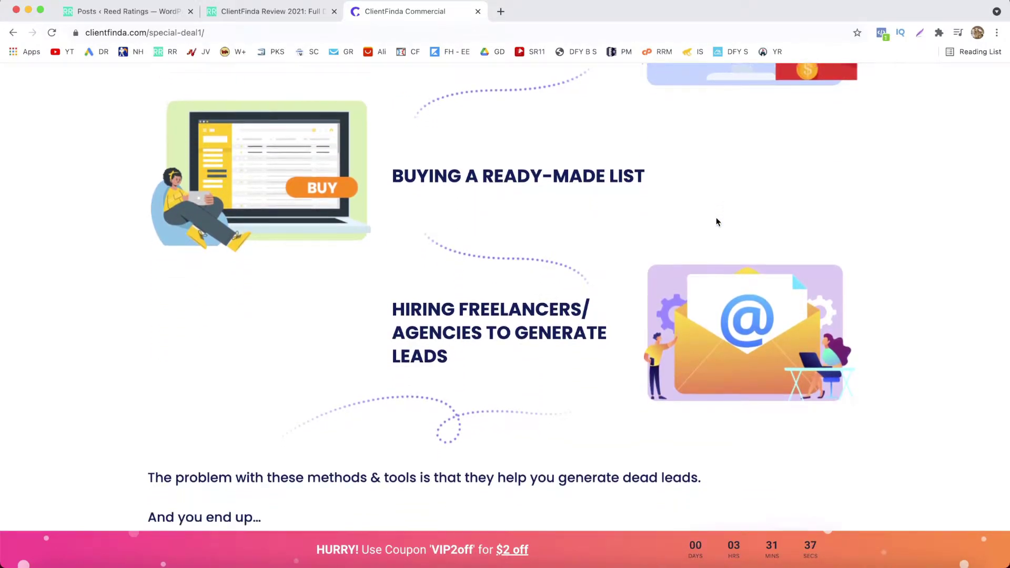
scroll(717, 221, "down", 4)
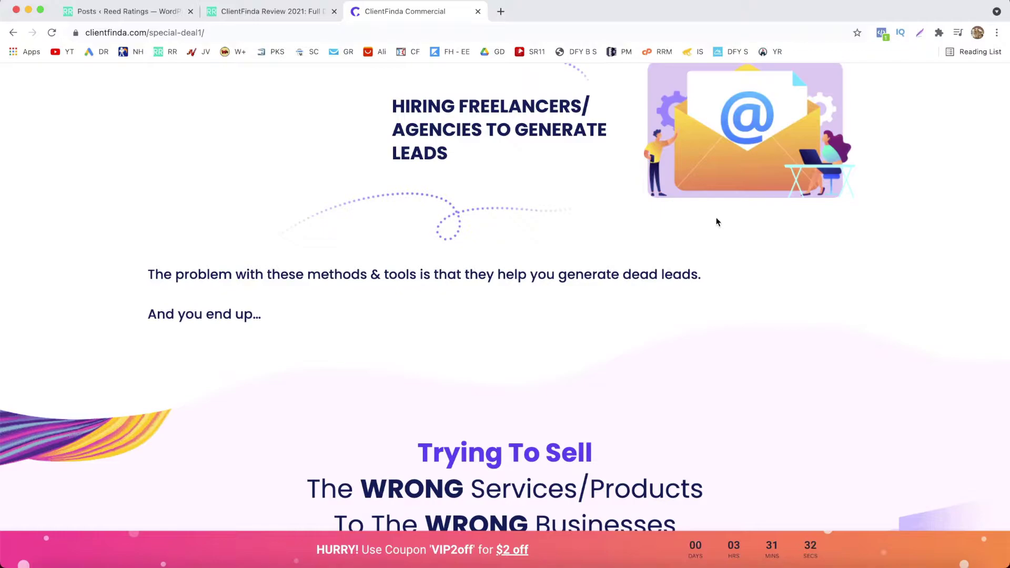
scroll(716, 222, "down", 2)
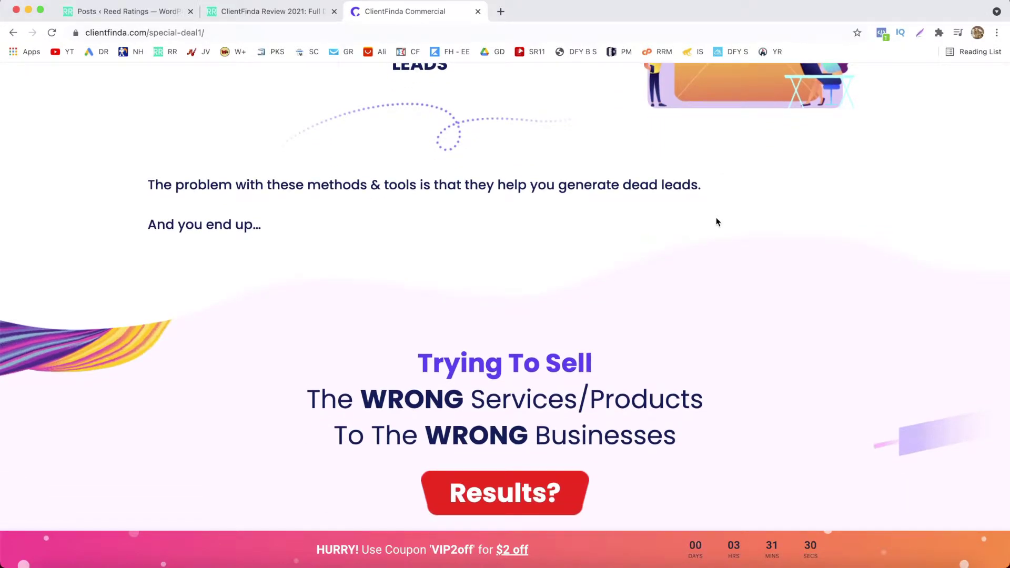
- Continue scrolling to the 'Use ClientFinda To Find Ultra-Targeted Leads To:' Agency Licenses section
scroll(717, 221, "down", 2)
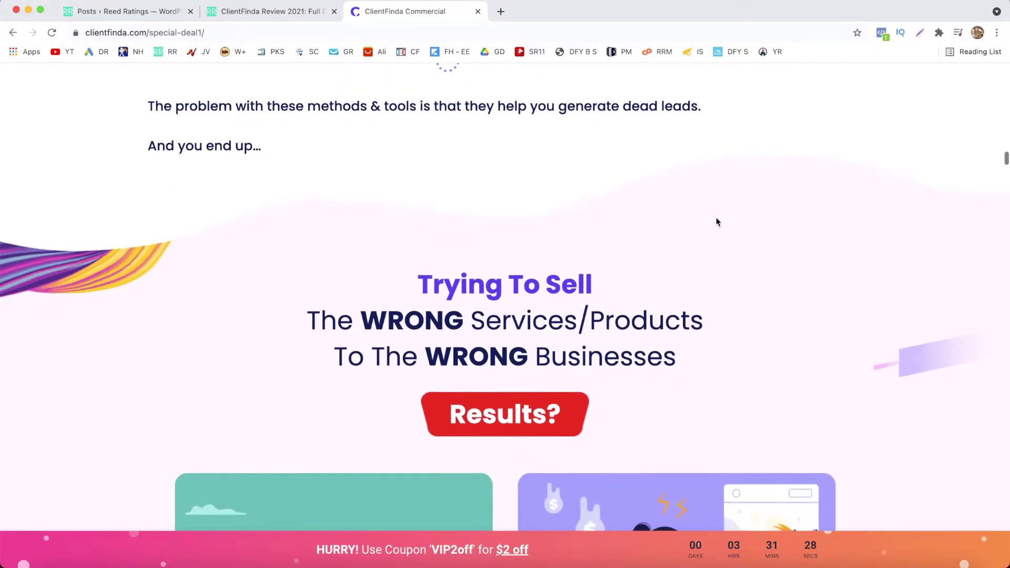
scroll(716, 221, "down", 3)
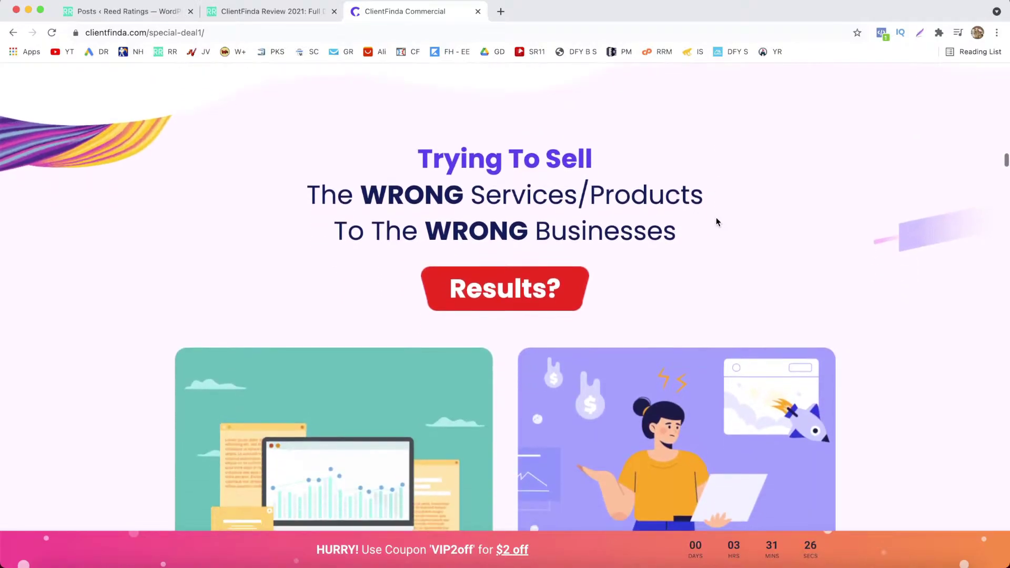
scroll(717, 221, "down", 3)
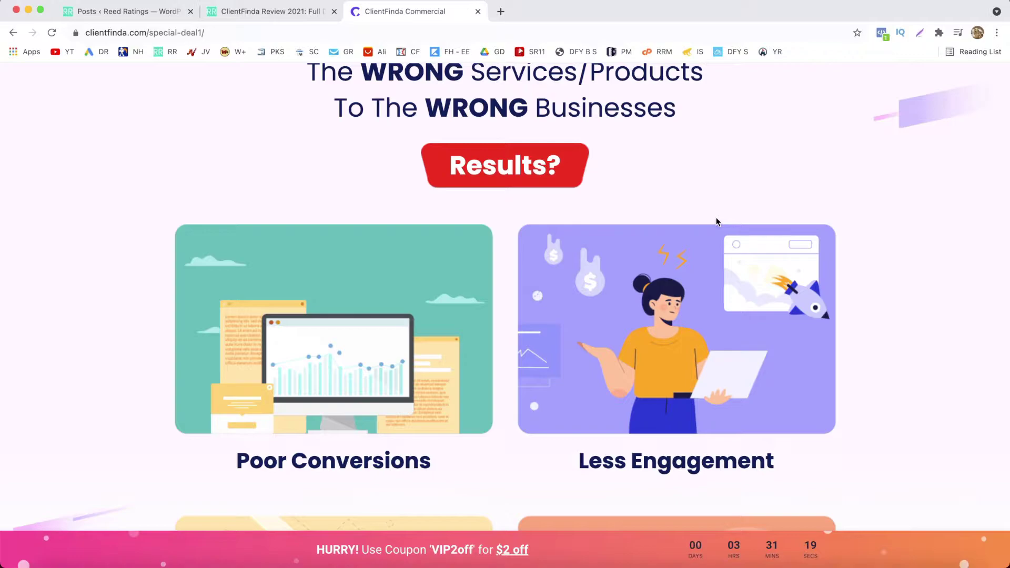
scroll(717, 222, "down", 3)
scroll(716, 222, "down", 5)
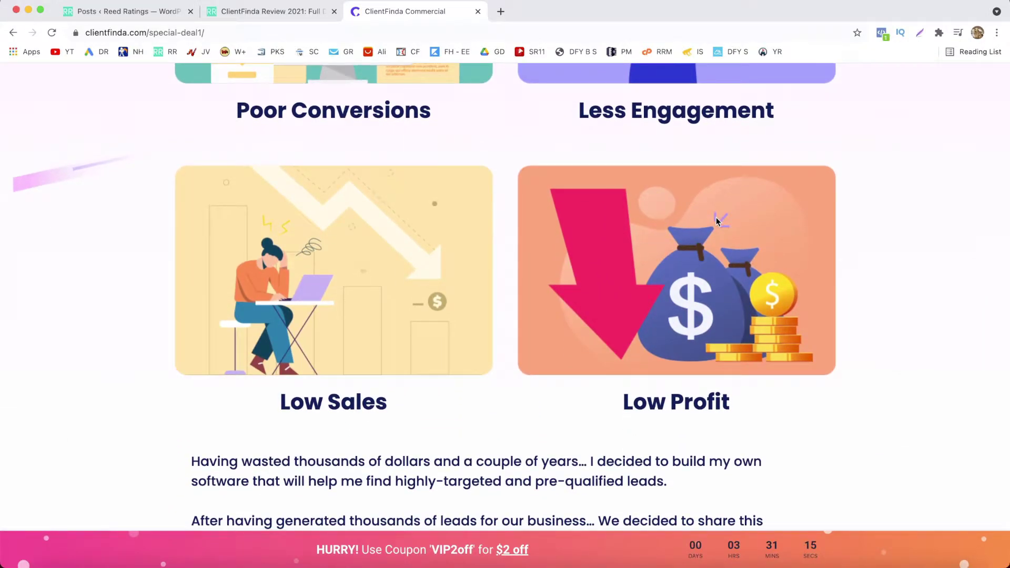
scroll(716, 222, "down", 3)
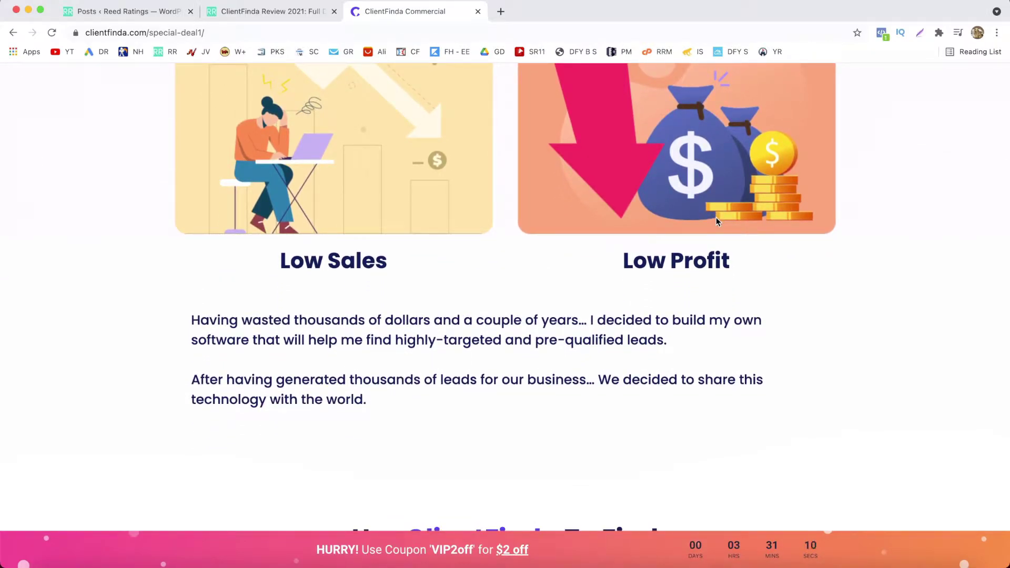
scroll(717, 221, "down", 3)
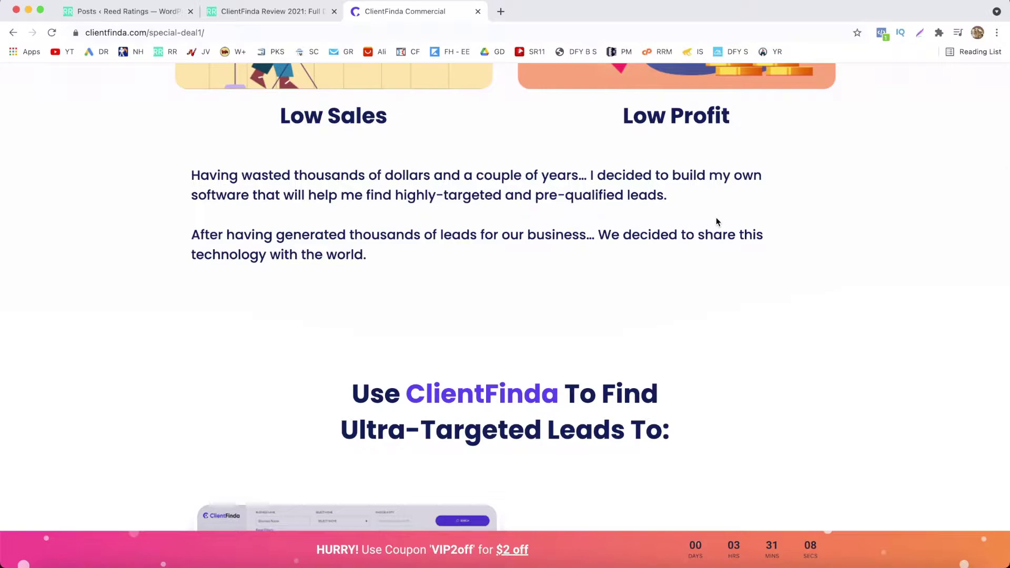
scroll(717, 221, "down", 3)
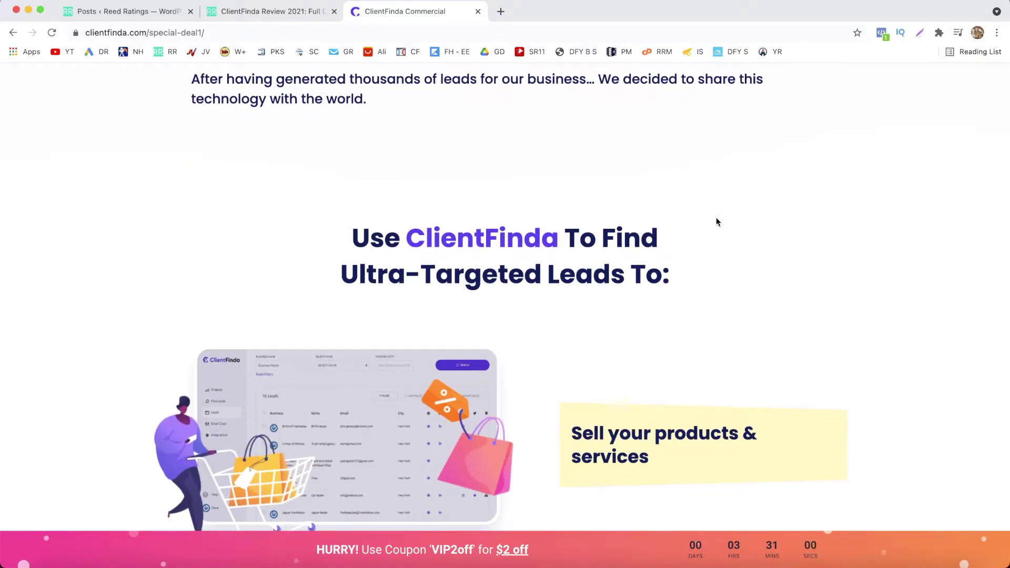
scroll(717, 222, "down", 5)
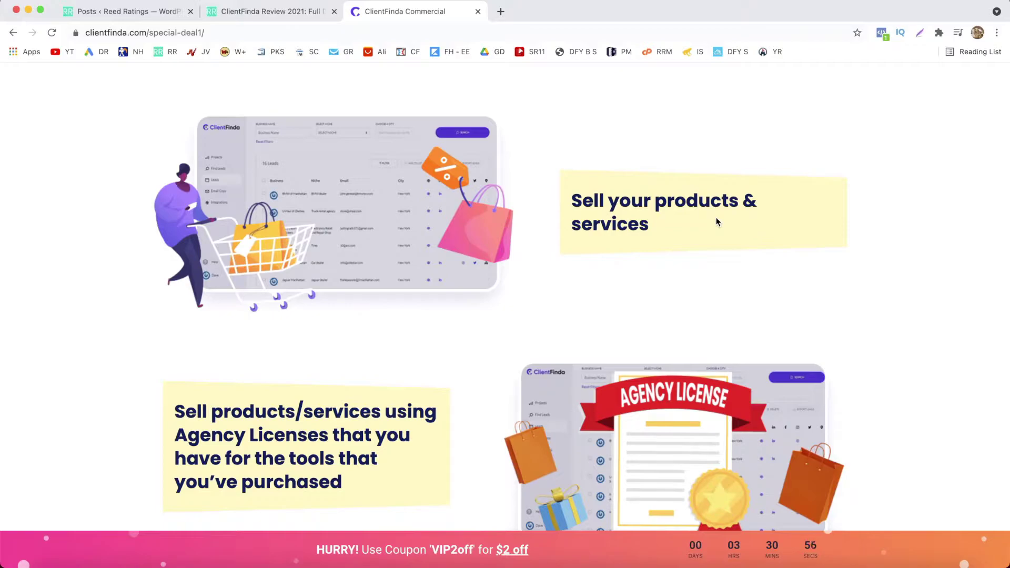
- Scroll past Introducing ClientFinda, the one-time payment offer and three steps to the Scavenger Hunt heading
scroll(716, 222, "down", 7)
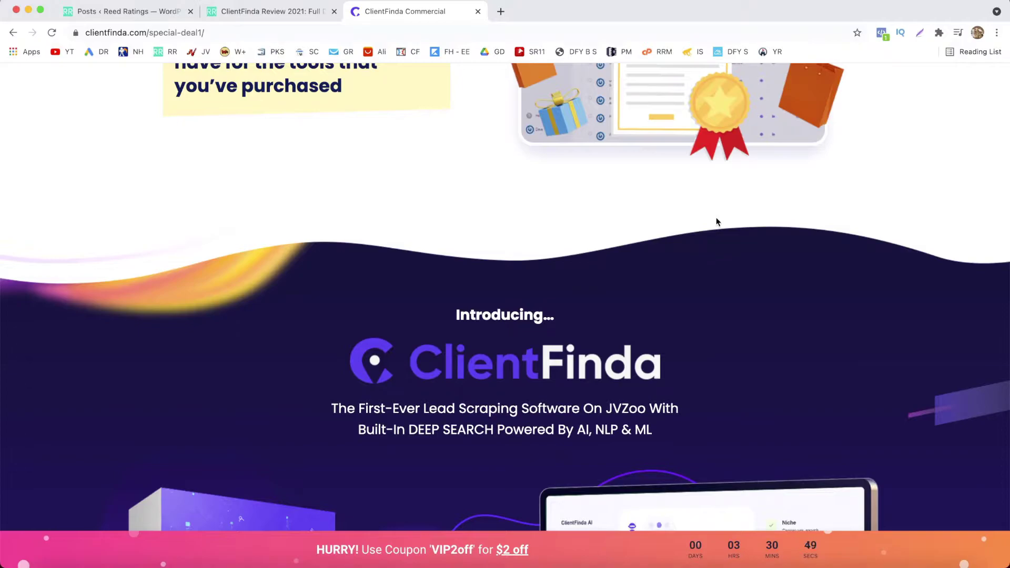
scroll(717, 222, "down", 3)
scroll(716, 221, "down", 8)
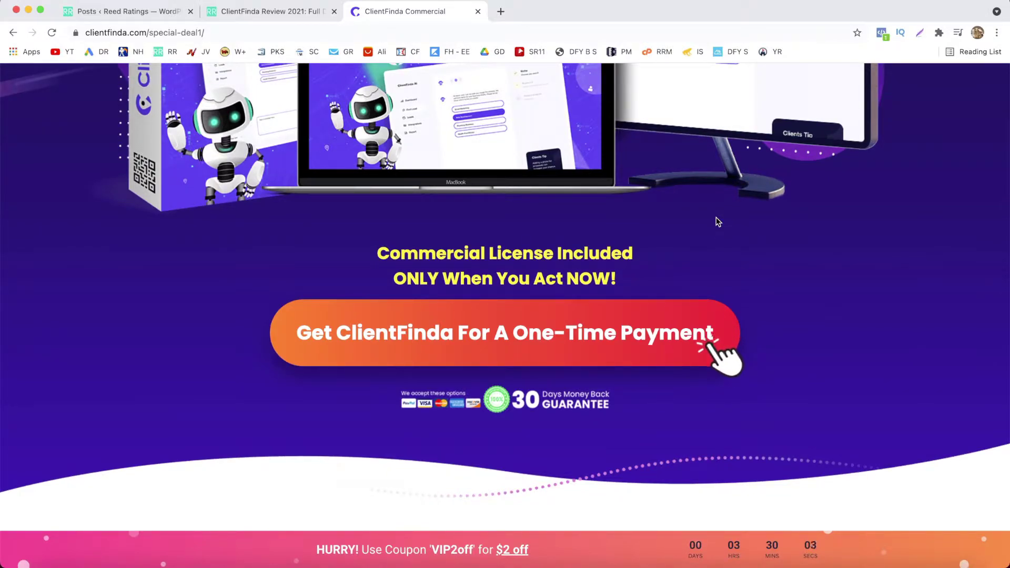
scroll(717, 222, "down", 1)
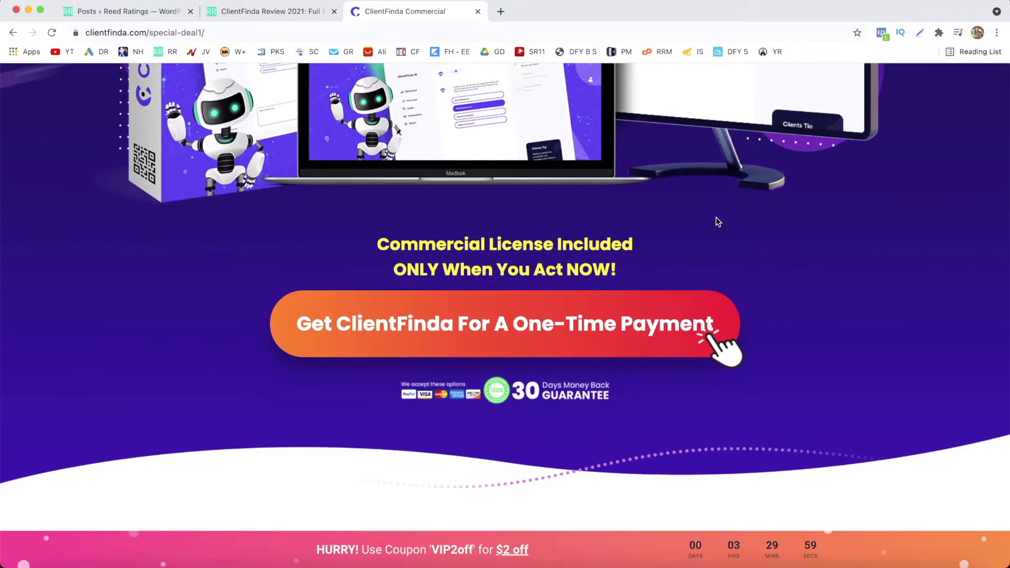
scroll(717, 220, "down", 5)
scroll(716, 218, "down", 1)
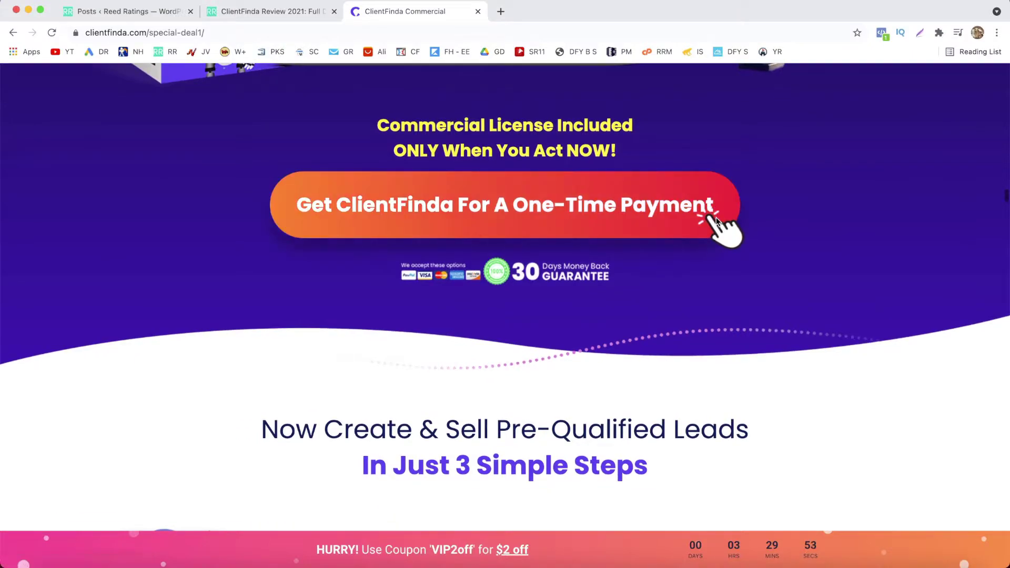
scroll(717, 221, "down", 10)
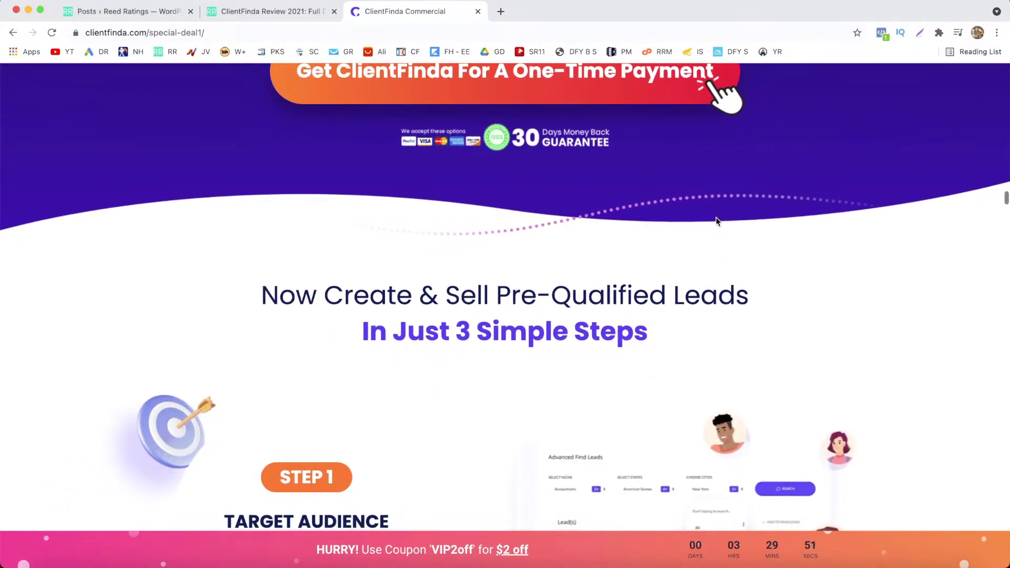
scroll(717, 221, "down", 9)
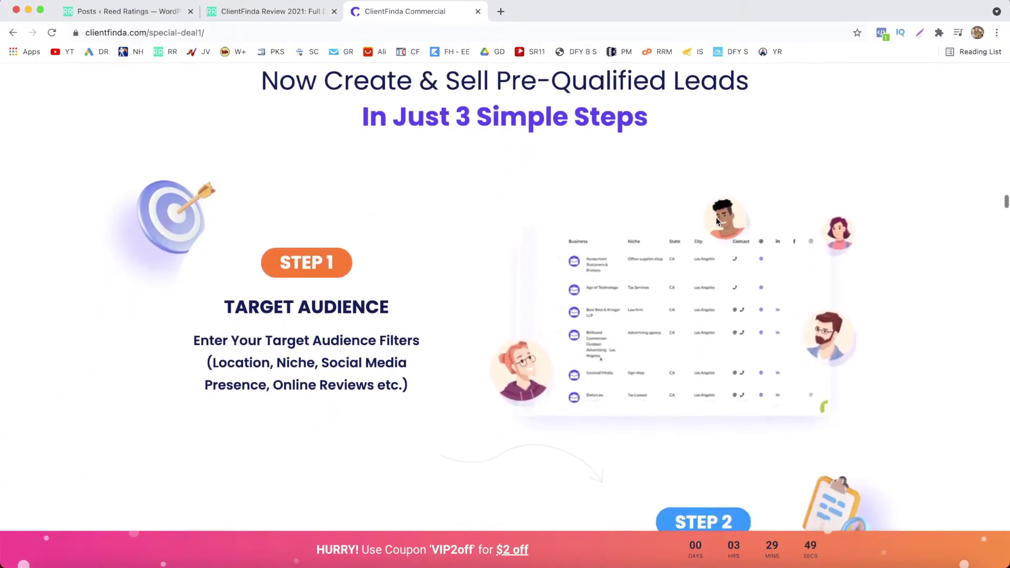
scroll(717, 221, "down", 1)
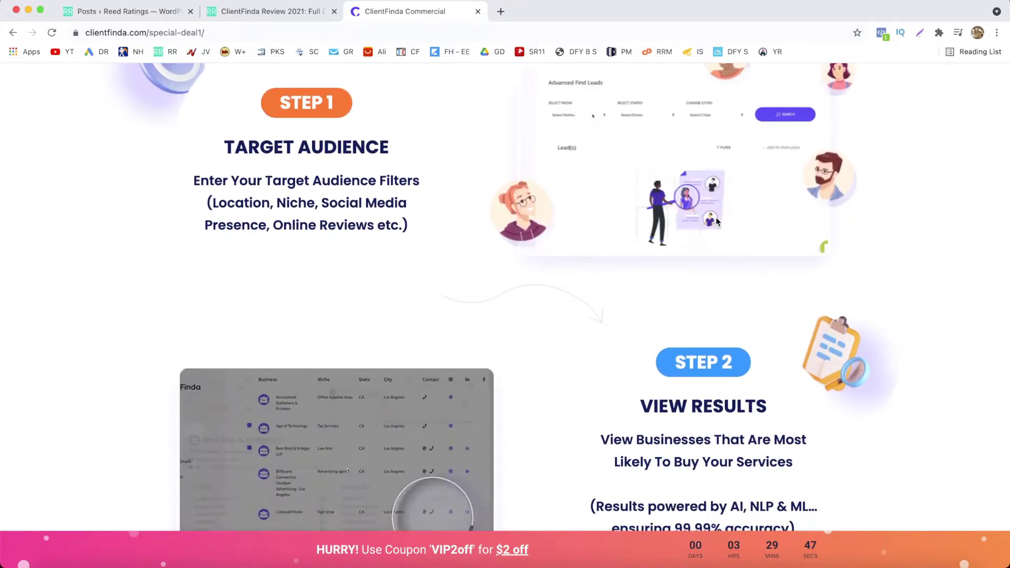
scroll(717, 221, "down", 14)
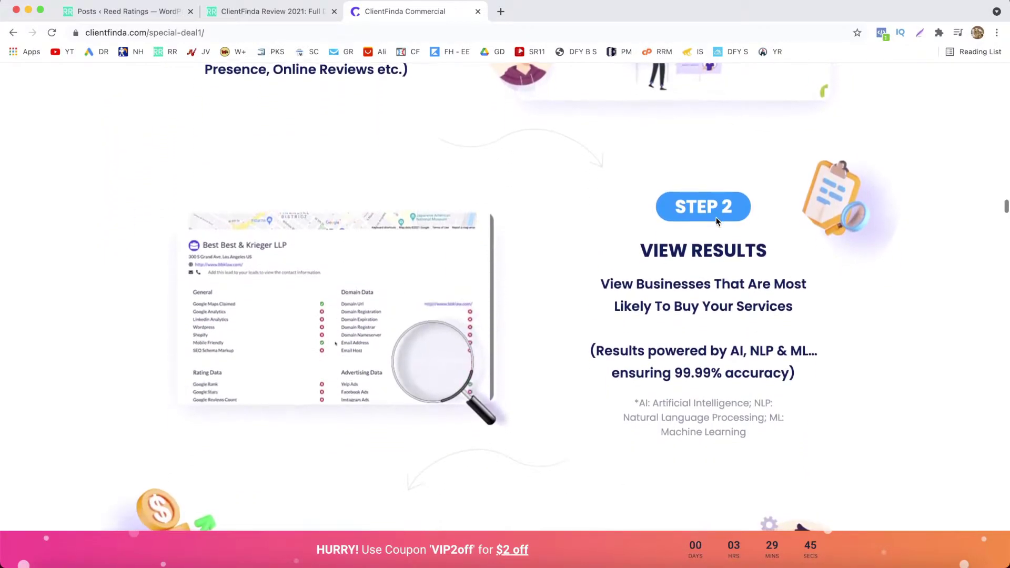
scroll(715, 221, "down", 1)
scroll(716, 221, "down", 10)
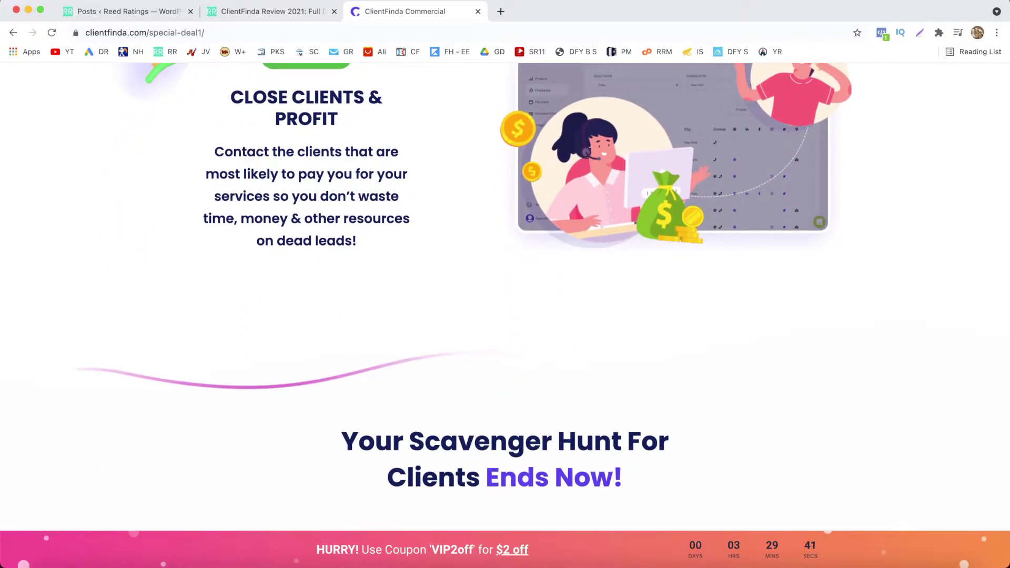
- Switch to the 'ClientFinda Review 2021' tab and begin reading the review post
left_click(271, 11)
scroll(629, 301, "down", 5)
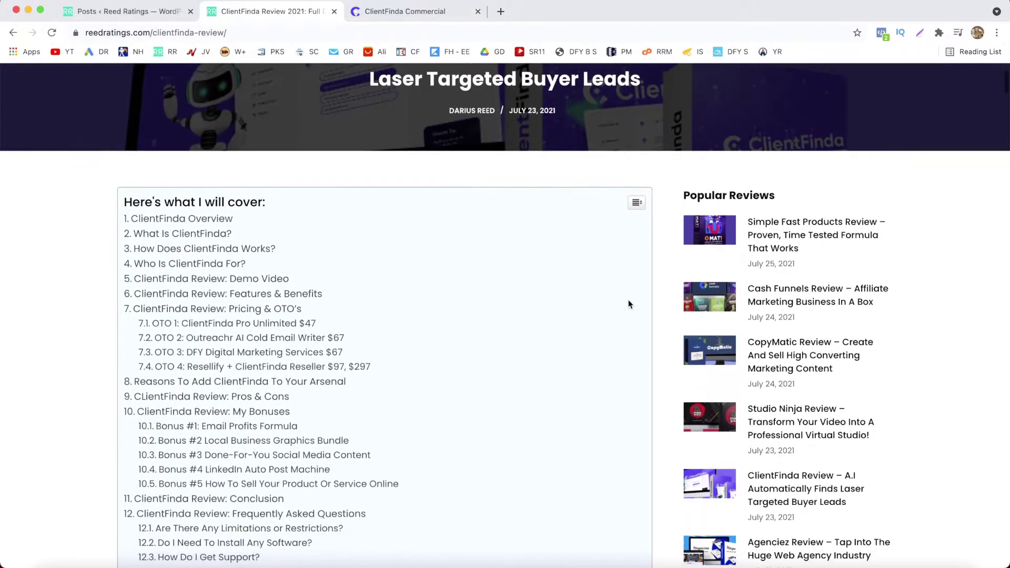
scroll(630, 304, "down", 10)
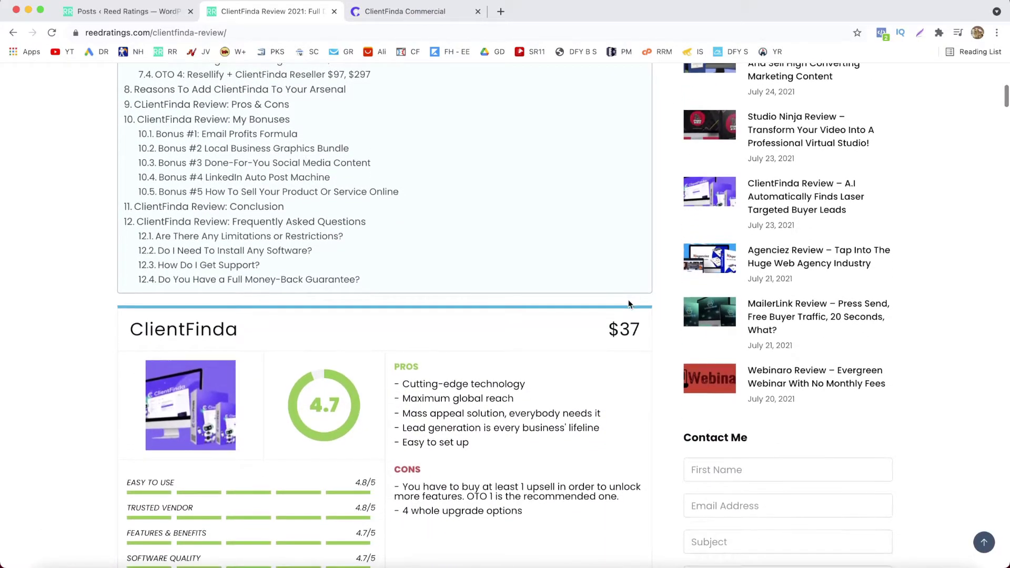
scroll(628, 300, "down", 4)
scroll(629, 304, "down", 18)
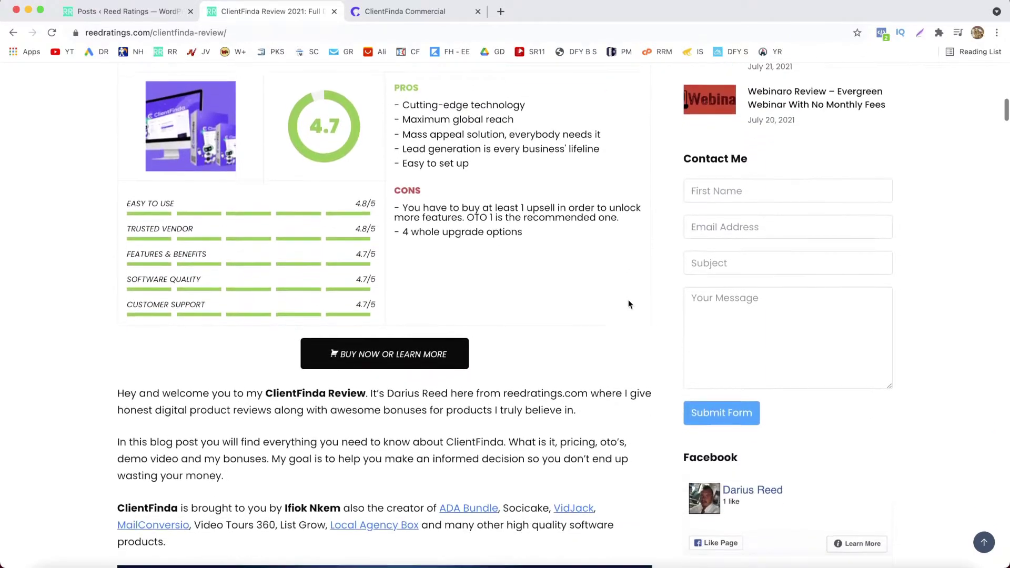
scroll(629, 305, "up", 3)
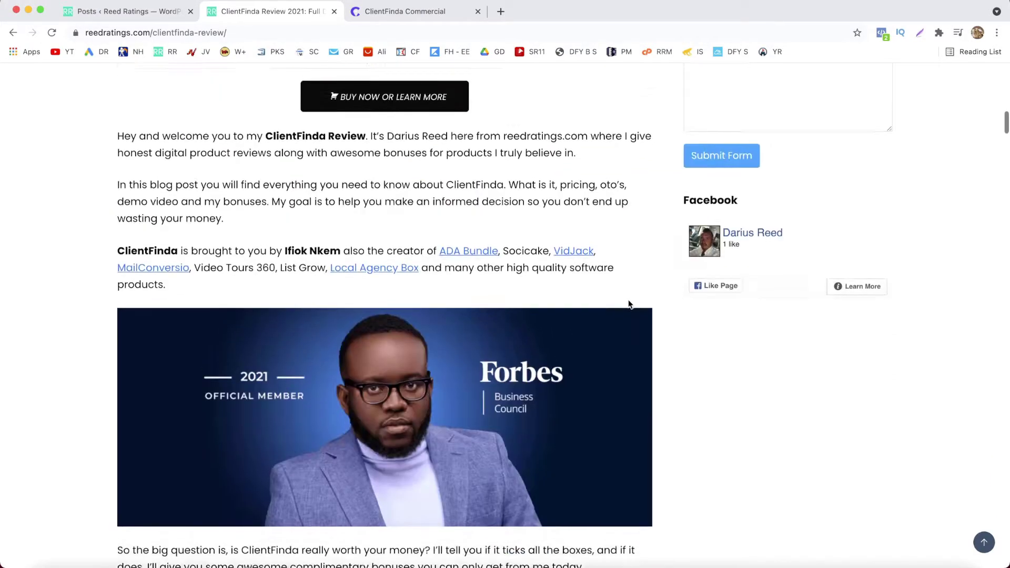
scroll(630, 304, "down", 5)
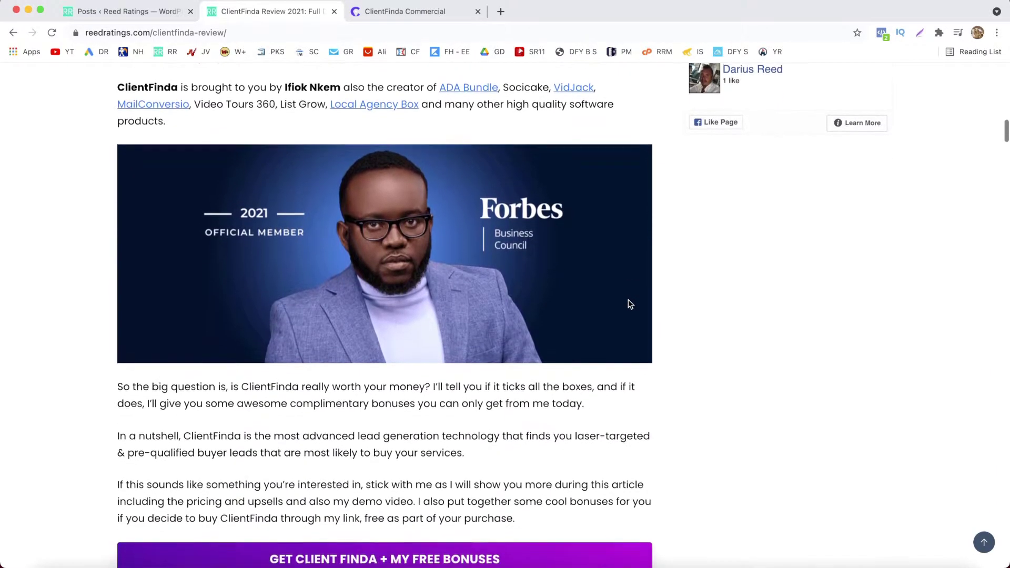
scroll(630, 304, "down", 1)
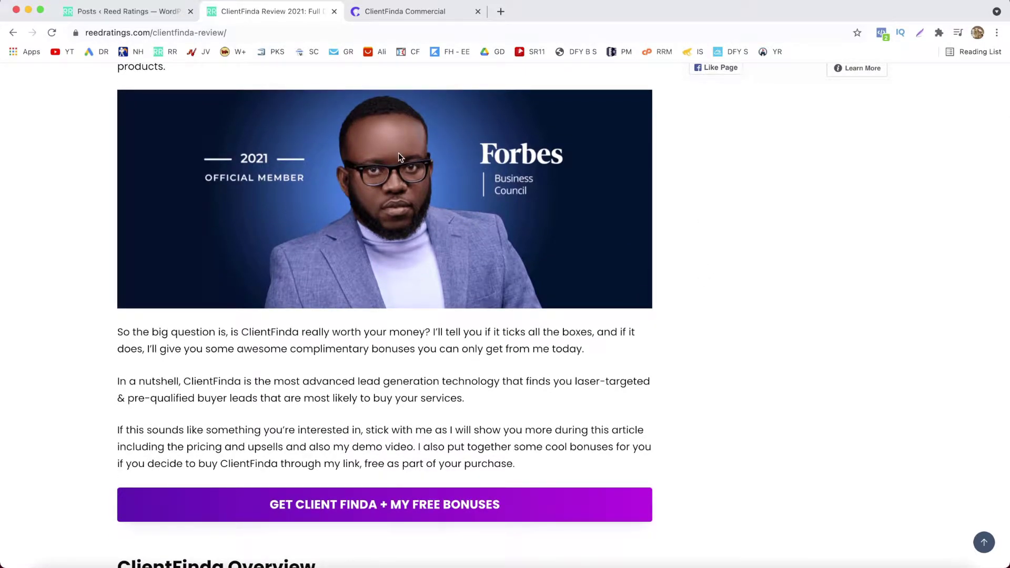
- Scroll the review post down to the OTO 2, OTO 3 and OTO 4 upsell descriptions
scroll(432, 249, "down", 2)
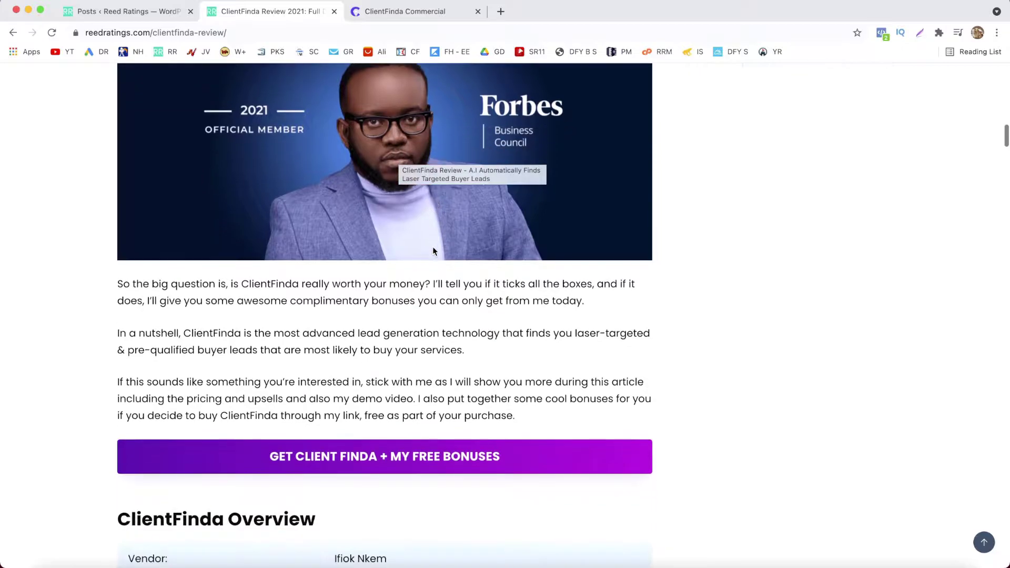
scroll(434, 251, "down", 20)
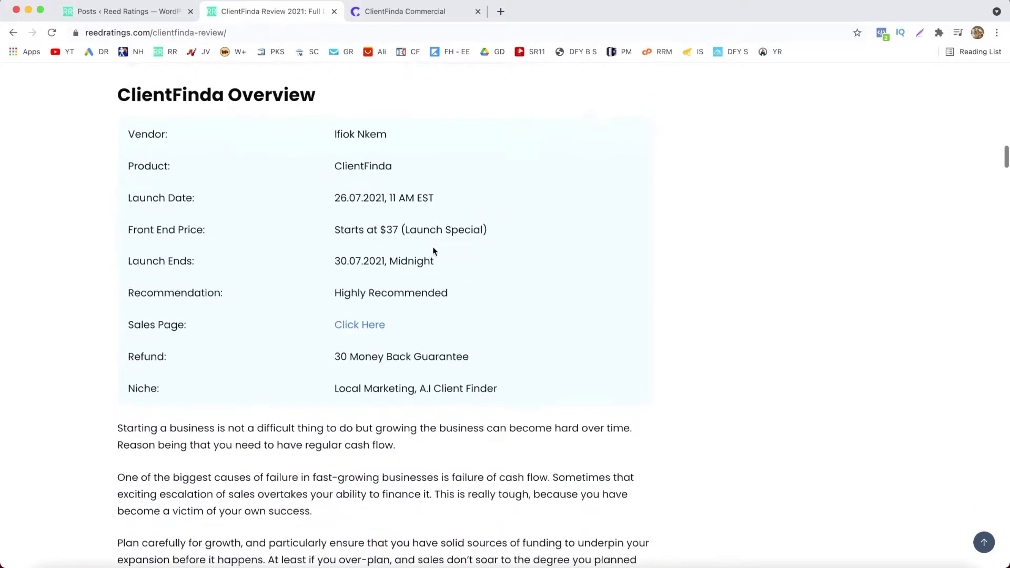
scroll(433, 251, "down", 20)
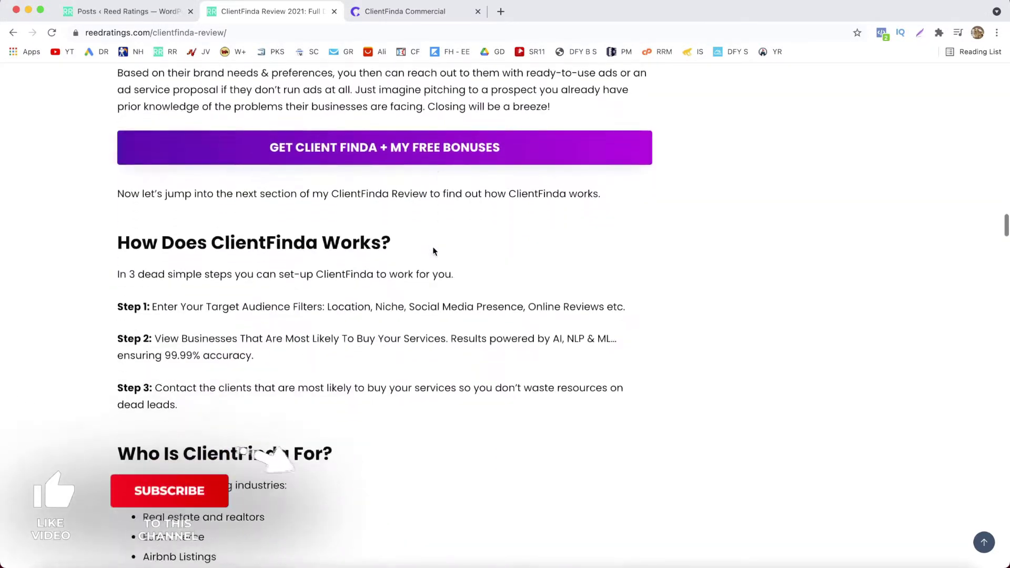
scroll(432, 251, "down", 15)
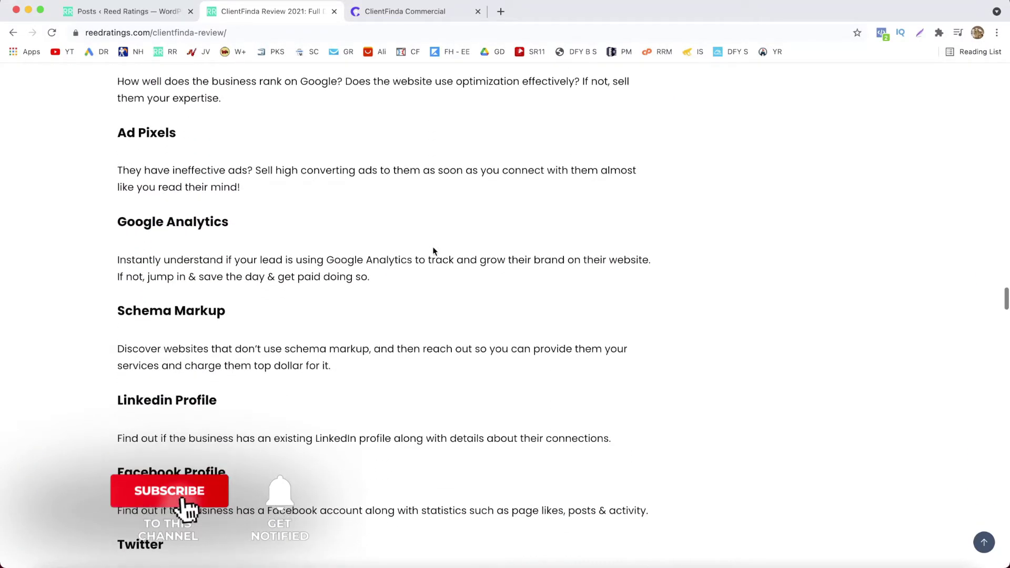
scroll(432, 251, "down", 8)
scroll(433, 251, "down", 15)
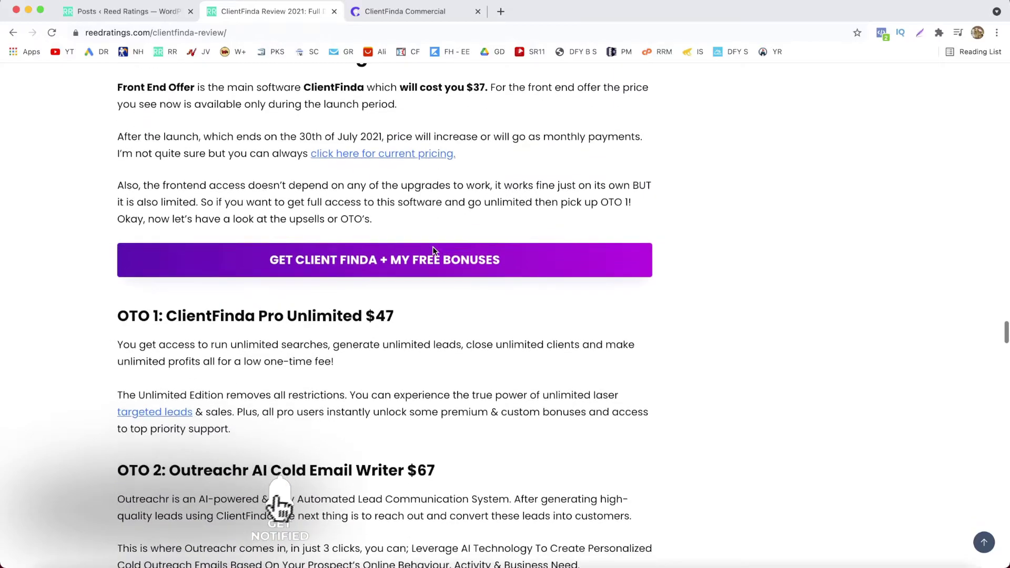
scroll(434, 251, "down", 3)
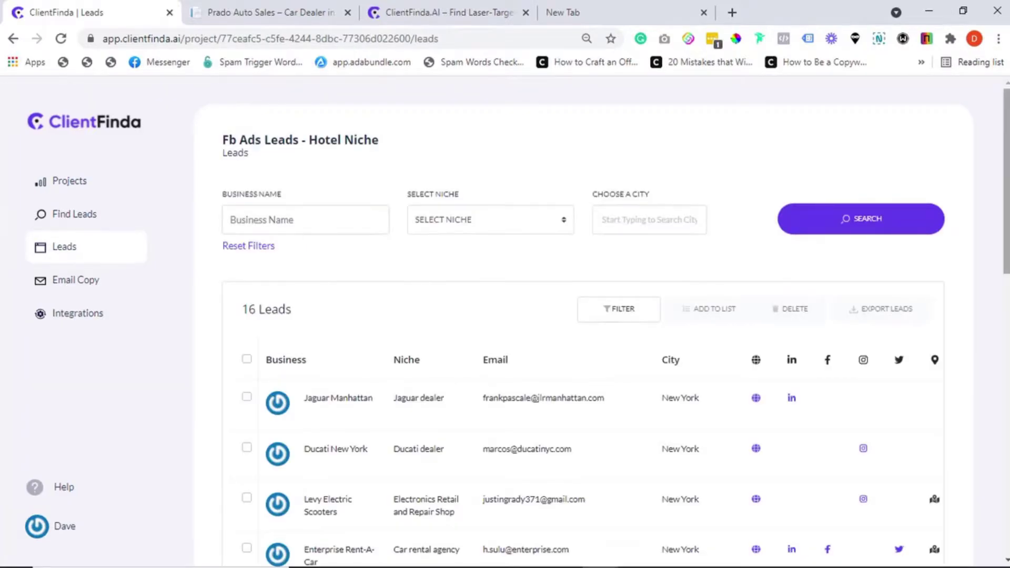
- Open the Jaguar Manhattan lead and scroll its detail card to the bottom and back to the top
left_click_drag(1007, 191, 1004, 105)
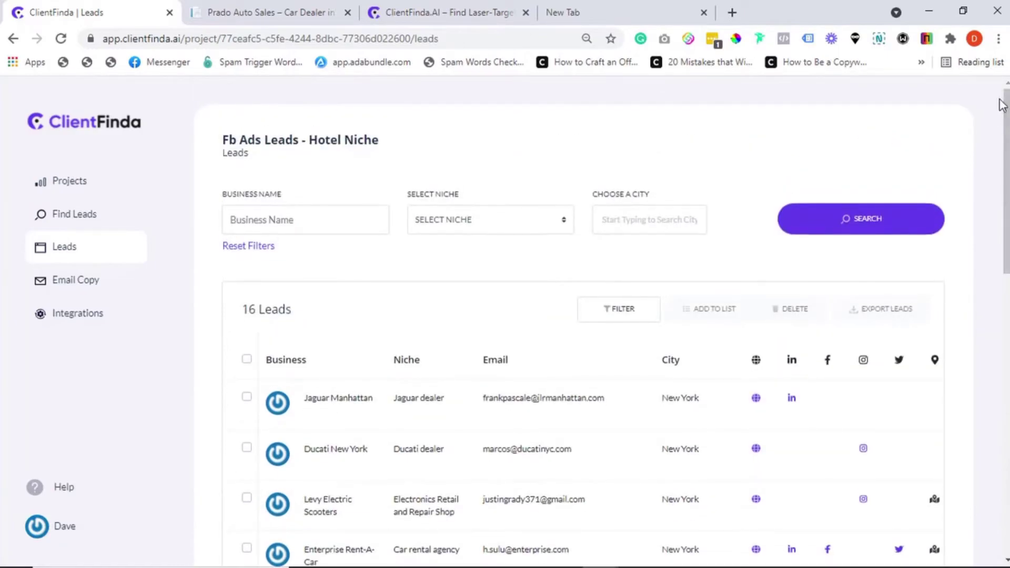
left_click(345, 402)
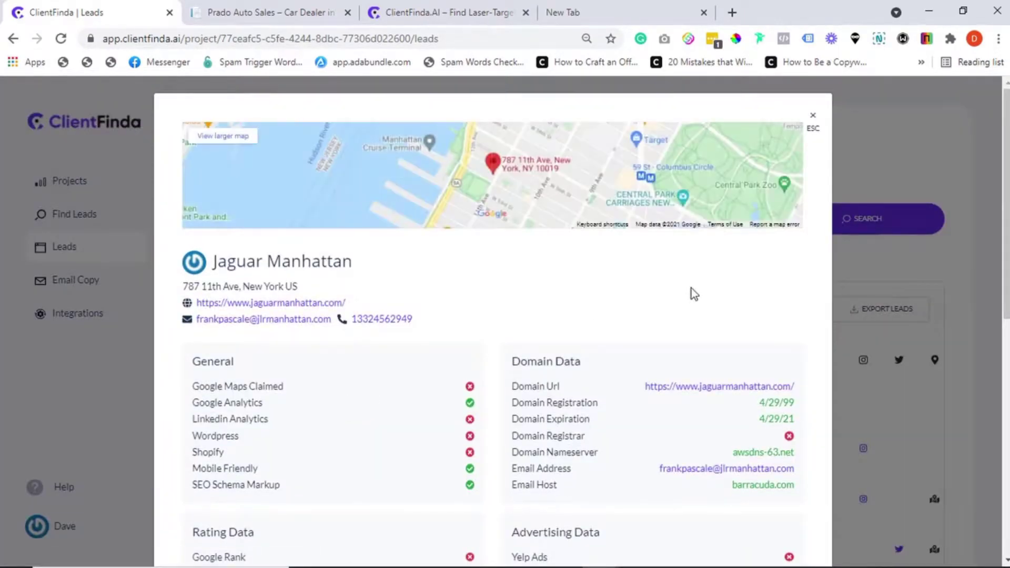
scroll(692, 288, "down", 3)
scroll(492, 322, "down", 4)
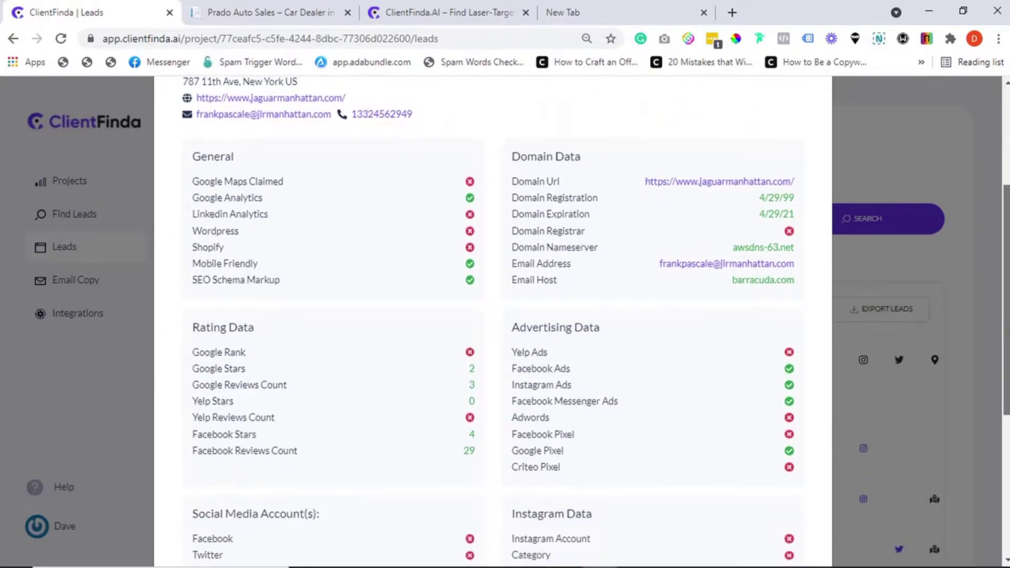
scroll(493, 322, "down", 4)
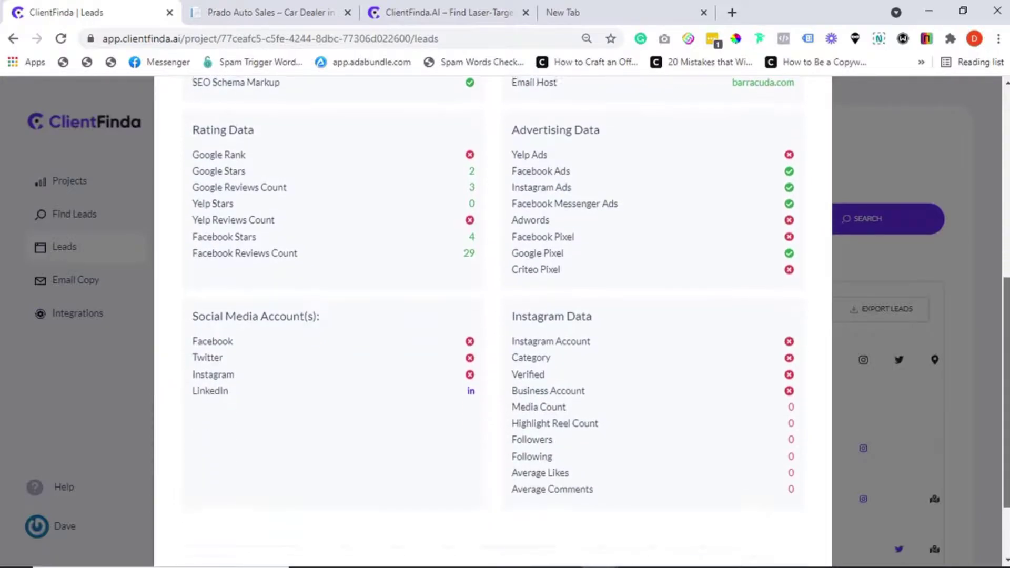
scroll(1006, 427, "down", 1)
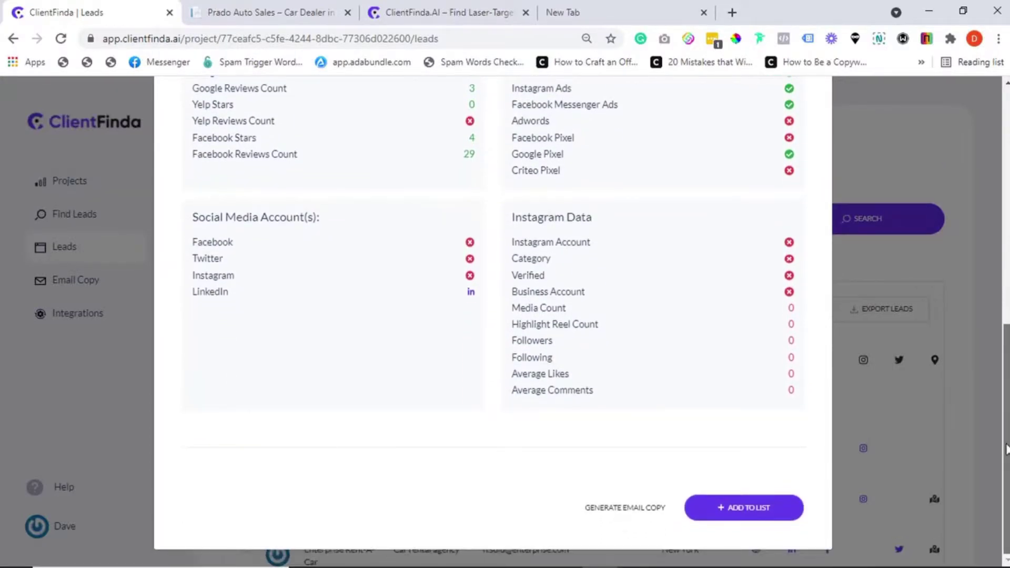
left_click_drag(1006, 449, 997, 171)
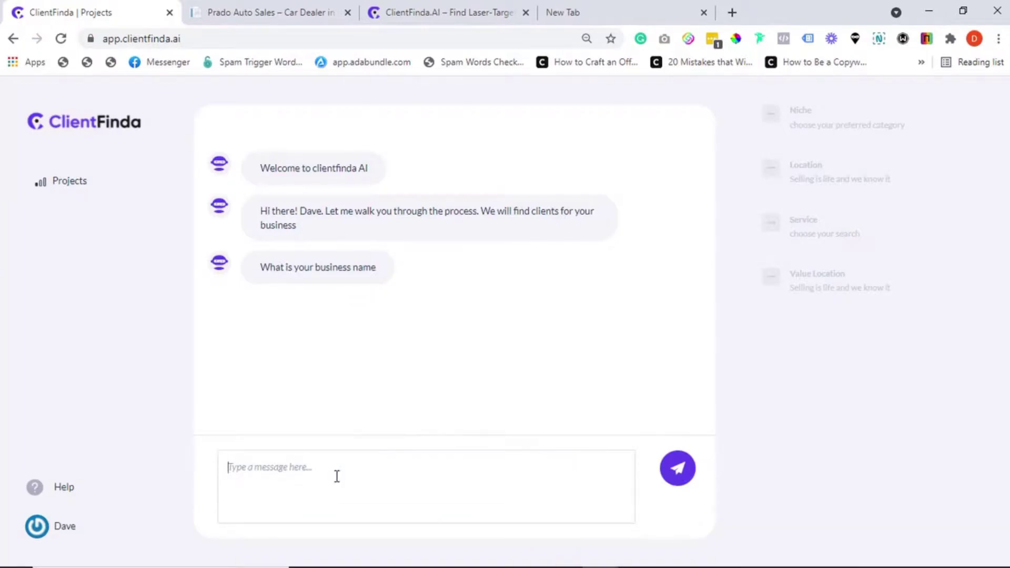
- Send the business name and 'auto dealerships' as the niche to the setup assistant
type("General Web Consulting Services")
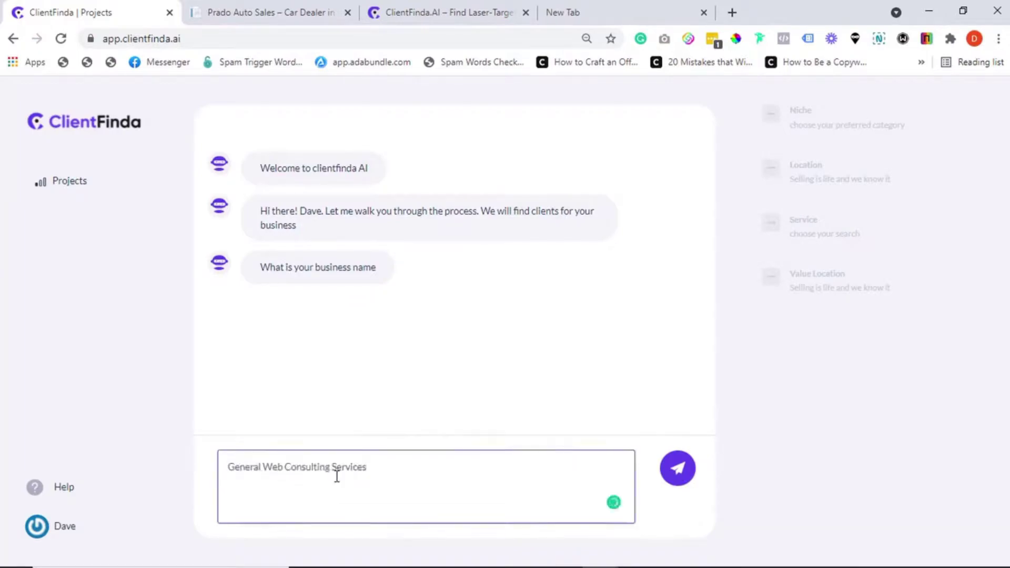
left_click(678, 468)
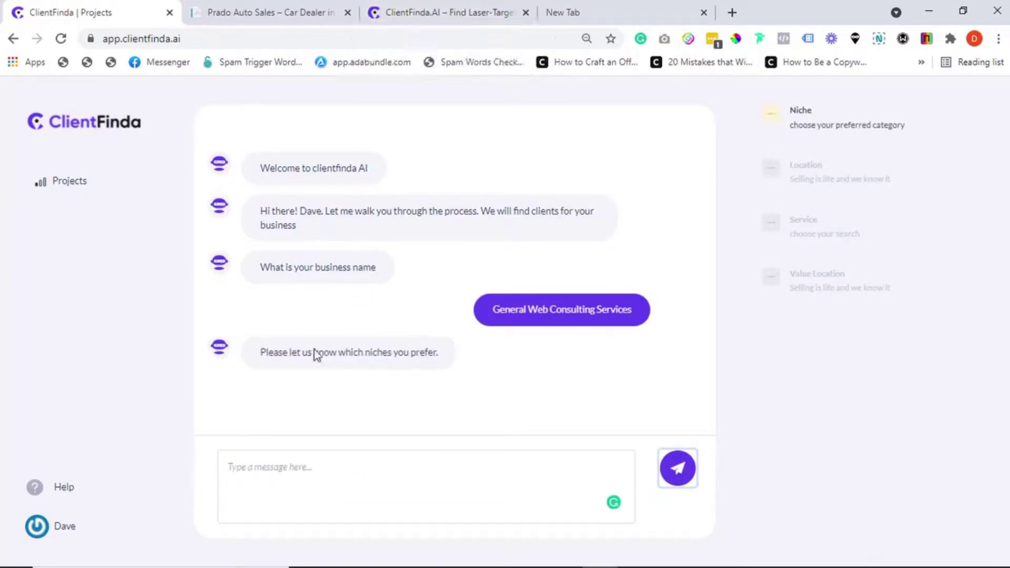
left_click(345, 472)
type("auto dealerships")
left_click(678, 467)
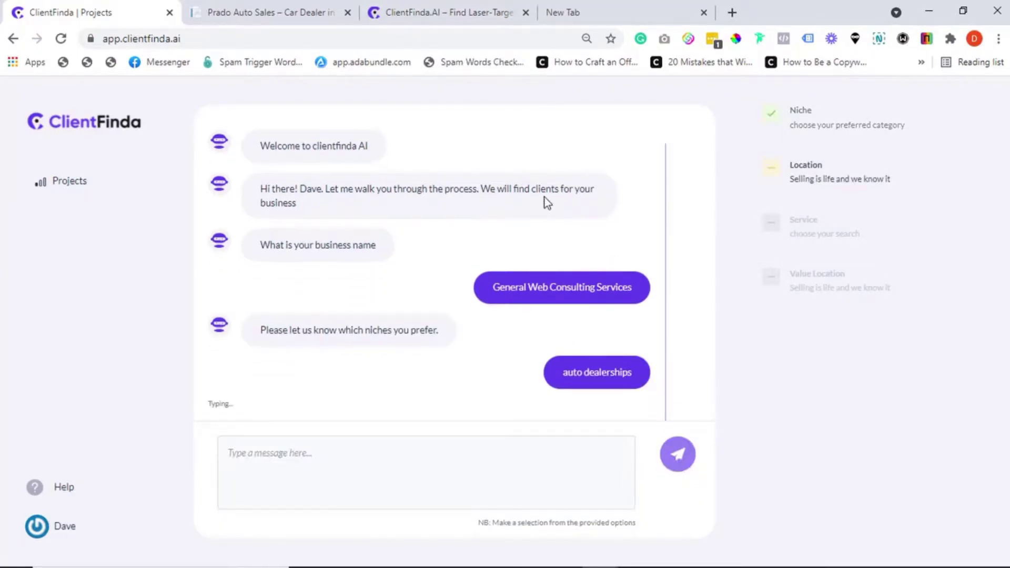
- Set the target location to US and New York
left_click(390, 332)
left_click(390, 368)
left_click(390, 367)
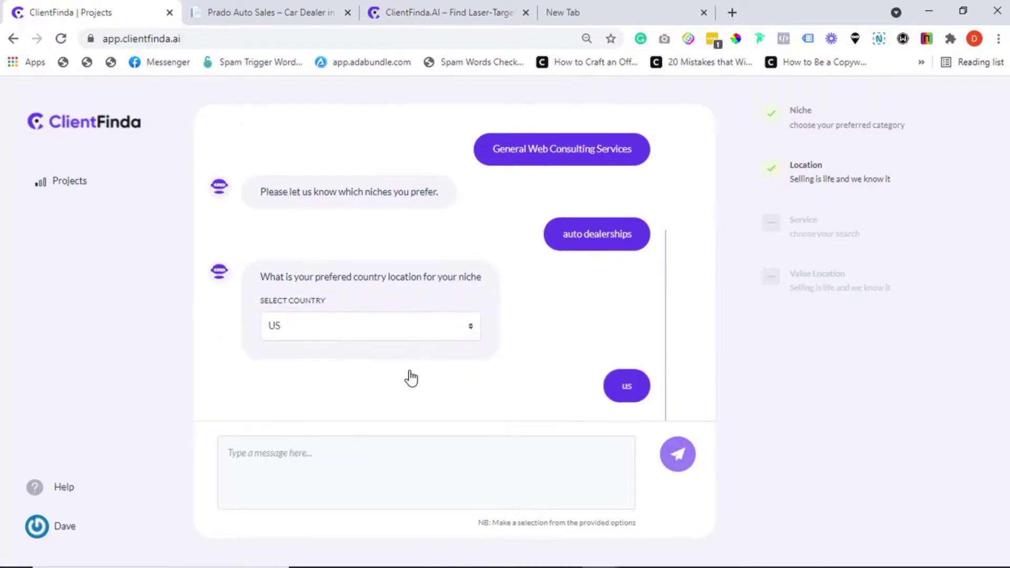
left_click(351, 330)
type("N")
left_click(355, 372)
left_click(413, 370)
- Send the service description and confirm the 1000 - 10000 client value range
left_click(277, 463)
type("We advise and help businesses to leverage the full power of online marketing.")
left_click(677, 467)
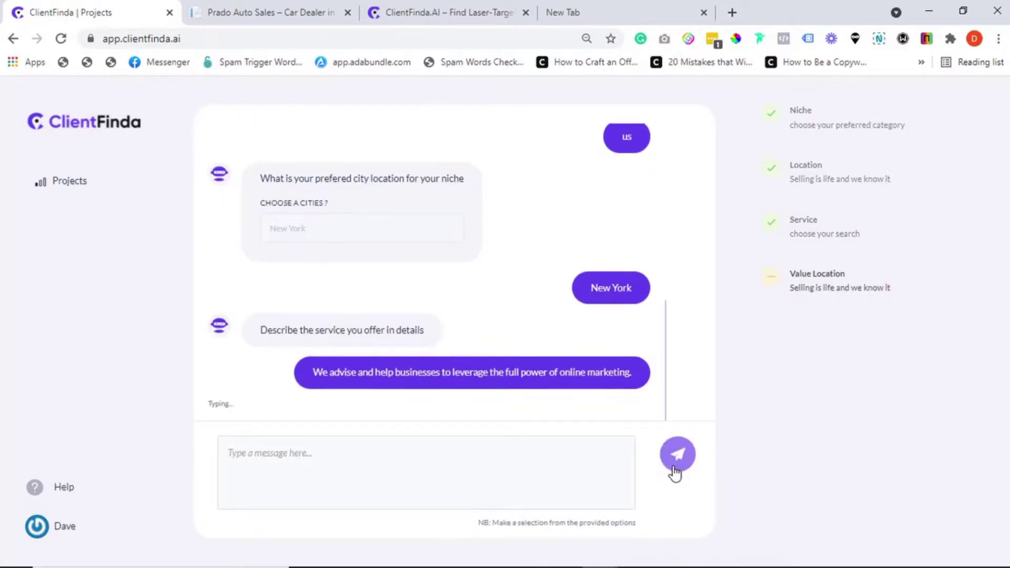
left_click(494, 336)
left_click(542, 411)
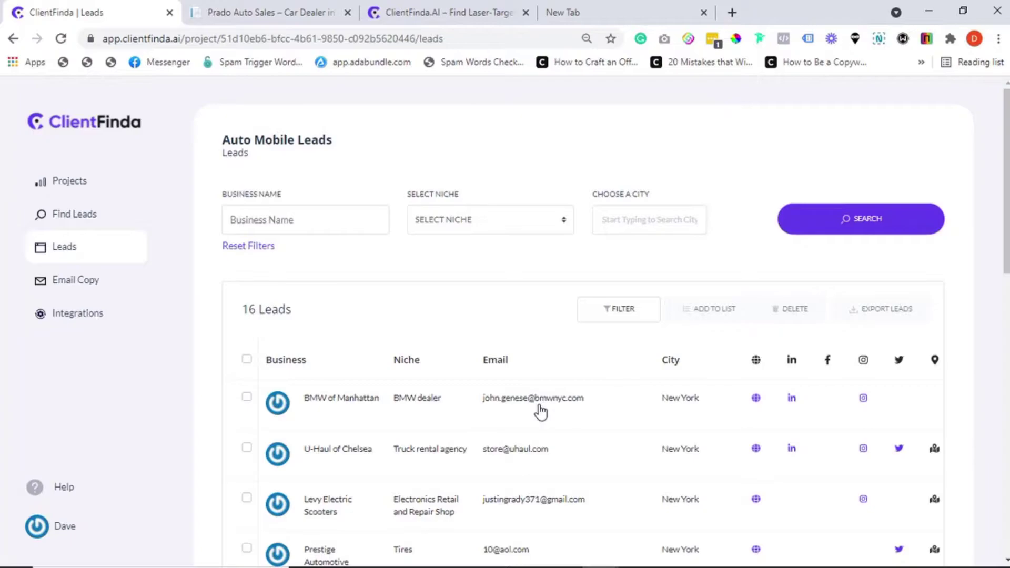
- Review the 16 New York auto leads, opening Prestige Automotive's and then Jaguar Manhattan's detail cards
left_click_drag(1006, 158, 1006, 193)
scroll(1006, 194, "up", 1)
scroll(394, 249, "down", 3)
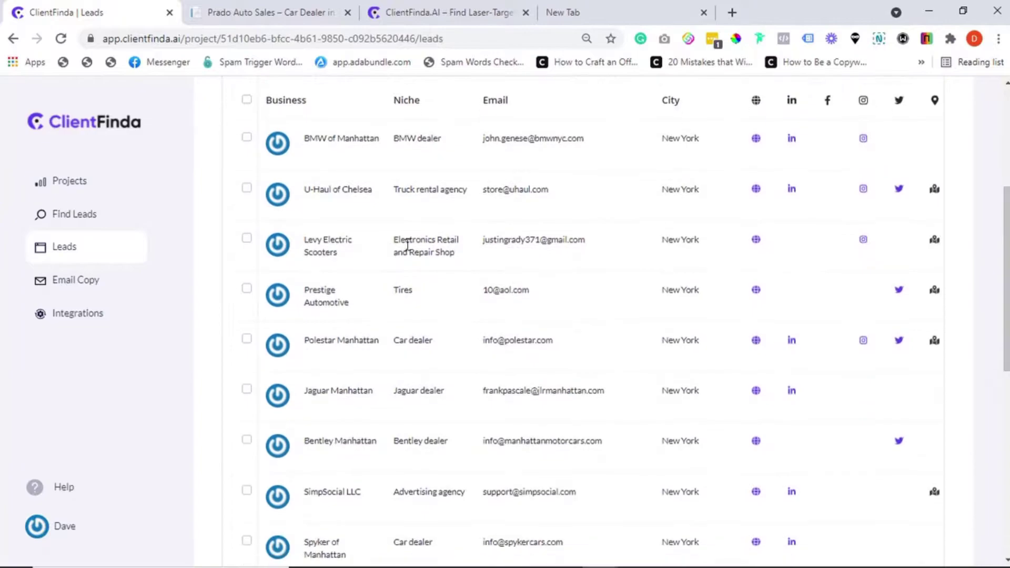
left_click(318, 303)
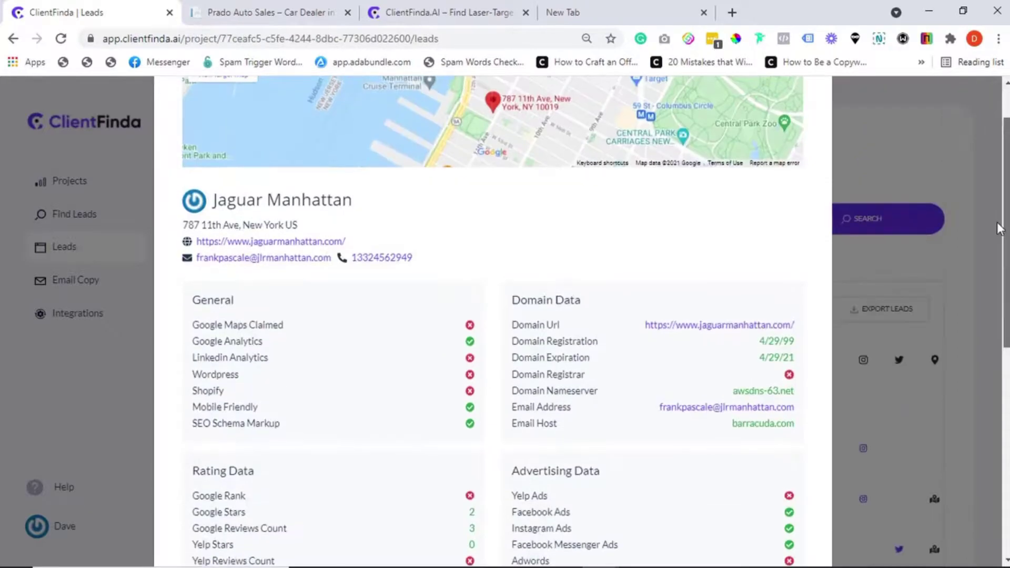
scroll(996, 222, "up", 2)
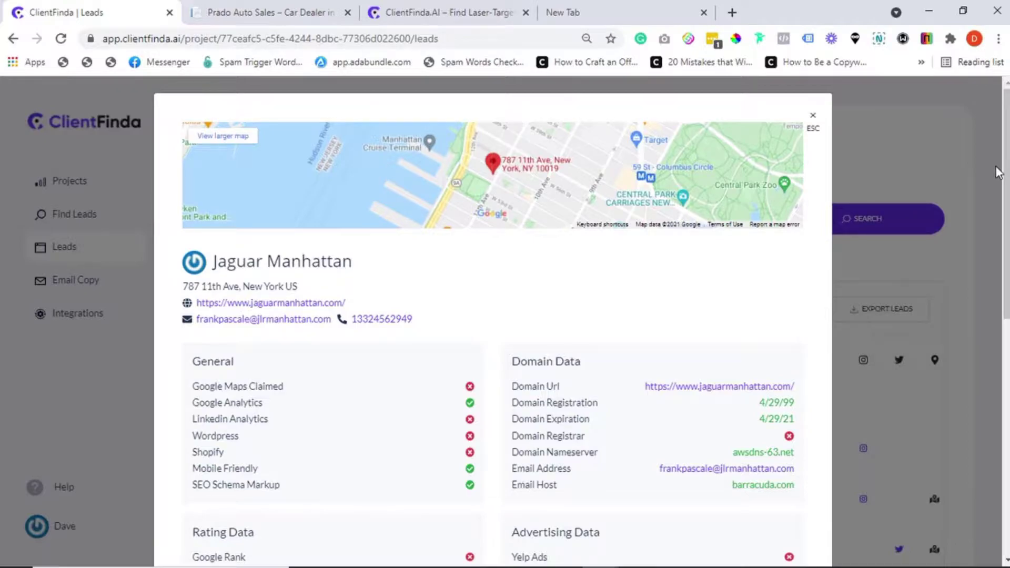
left_click_drag(1004, 174, 993, 140)
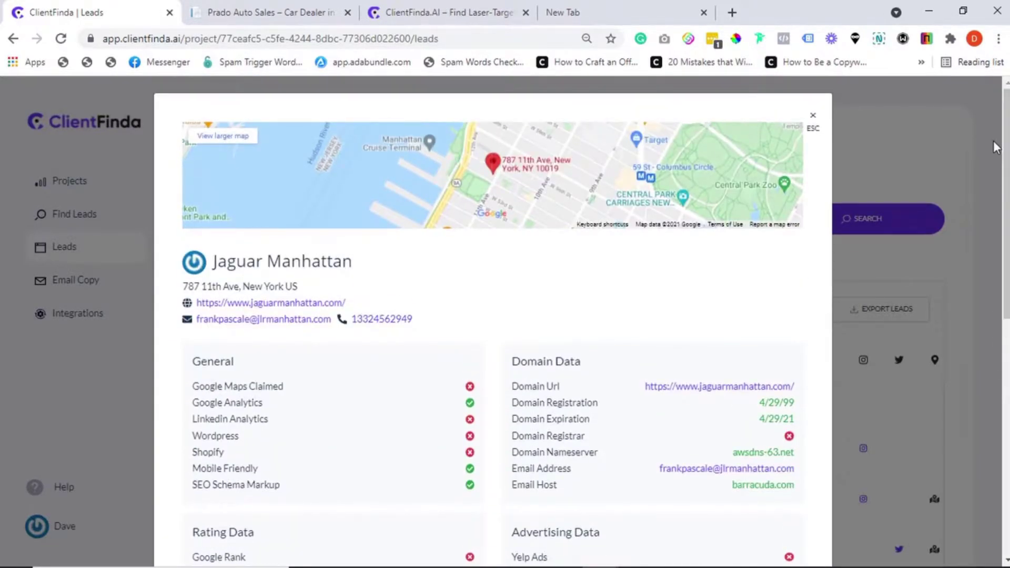
- Close the lead details and create a new project named 'Auto Mobile Leads'
left_click(813, 116)
left_click(65, 184)
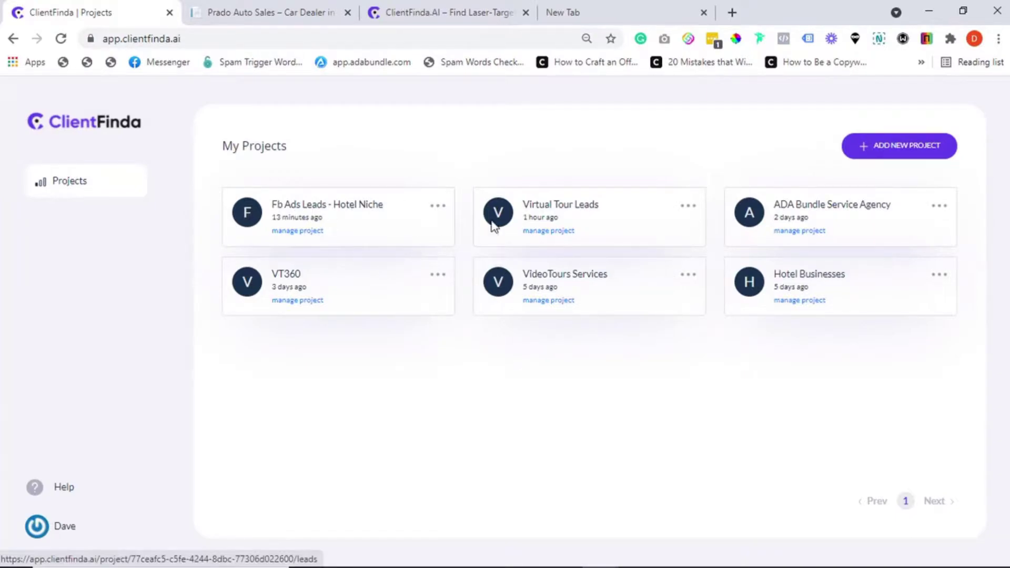
left_click(914, 149)
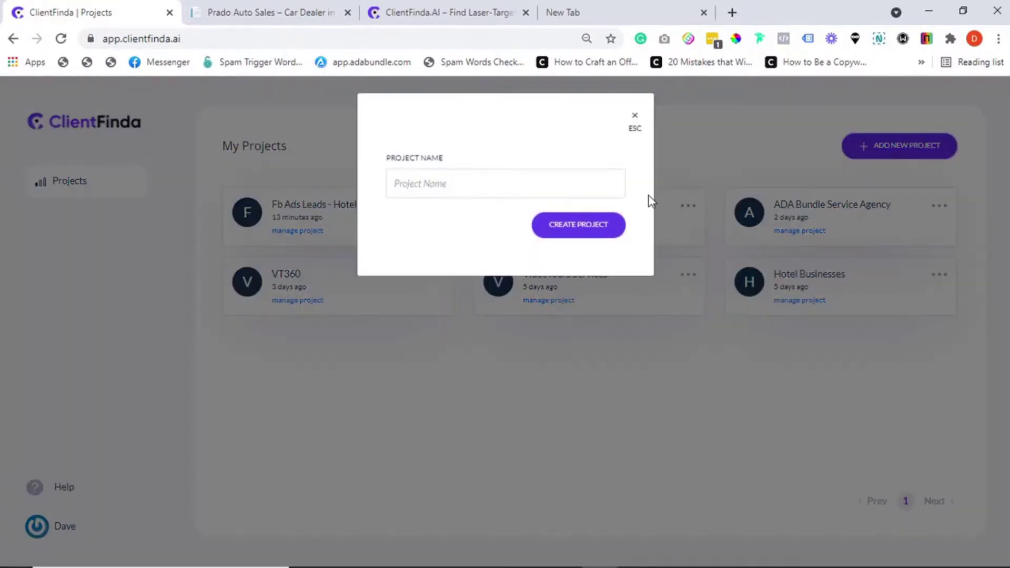
left_click(451, 183)
type("Auto Mobile Leads")
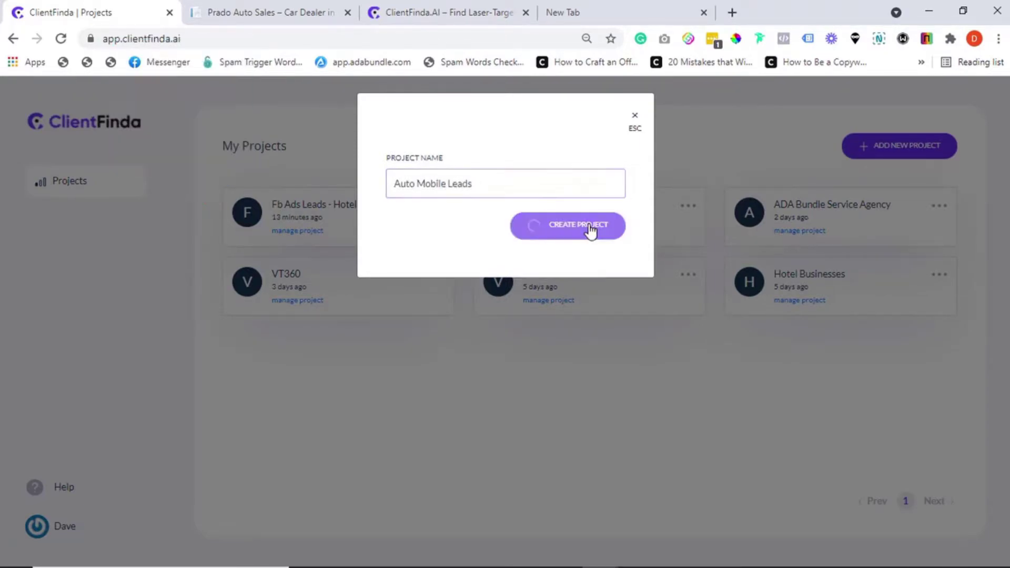
left_click(590, 232)
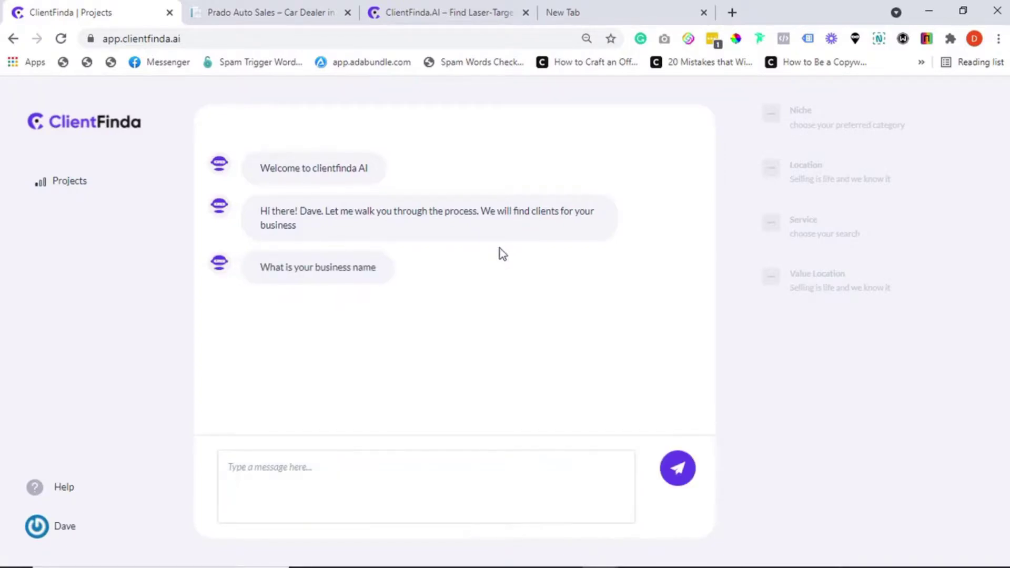
- Send the business name and 'auto dealerships' as the niche to the assistant
left_click(336, 476)
type("General Web Consulting Services")
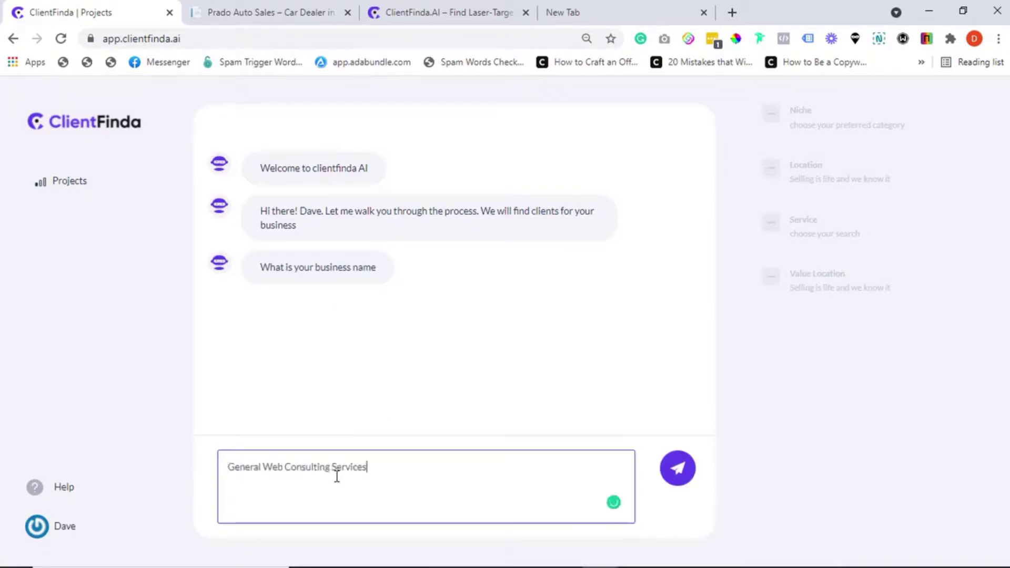
left_click(677, 473)
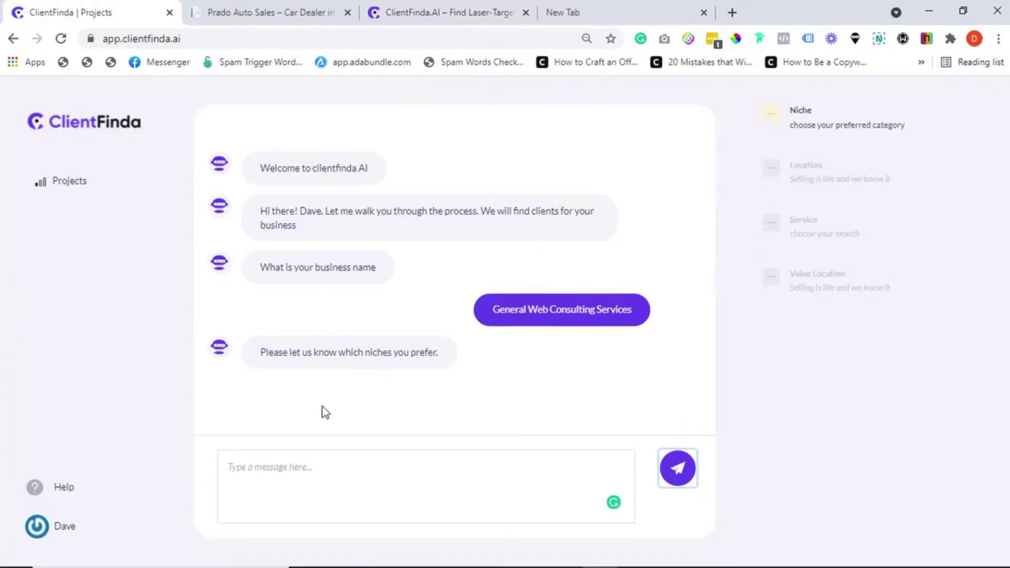
left_click(345, 471)
type("auto dealerships")
left_click(677, 467)
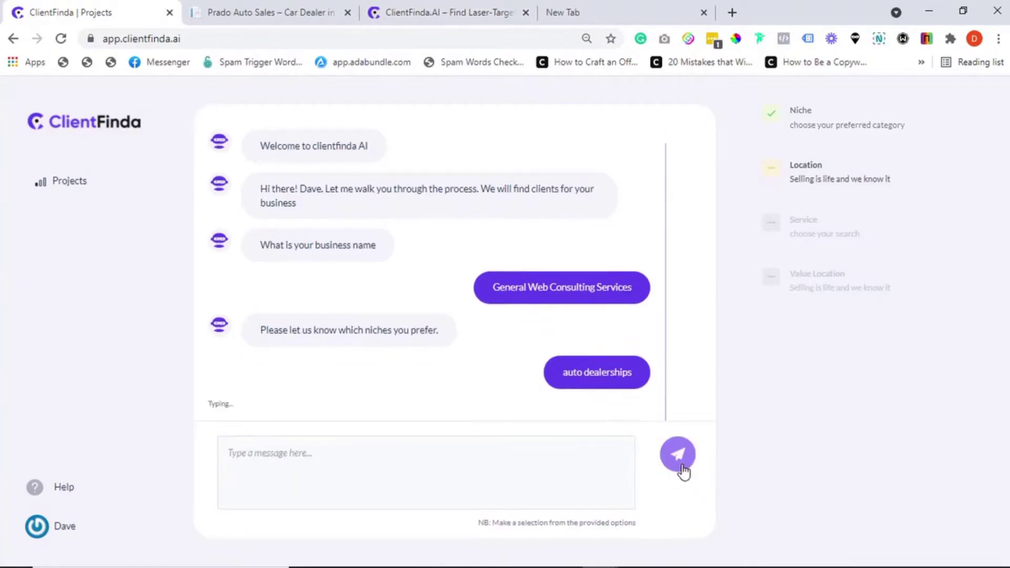
- Set the target location to US and New York
left_click(426, 342)
left_click(389, 367)
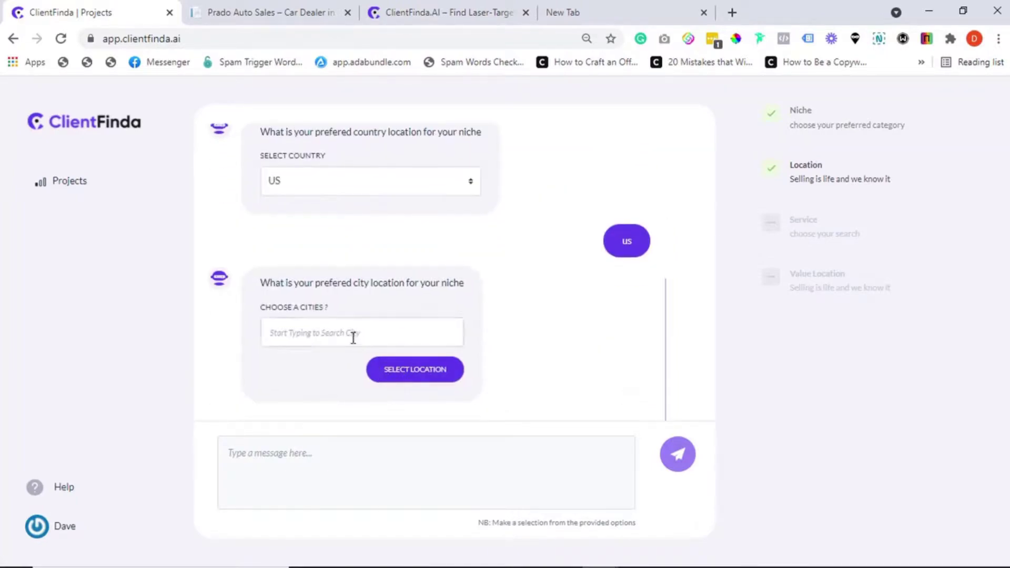
left_click(354, 334)
type("n")
left_click(355, 368)
left_click(411, 373)
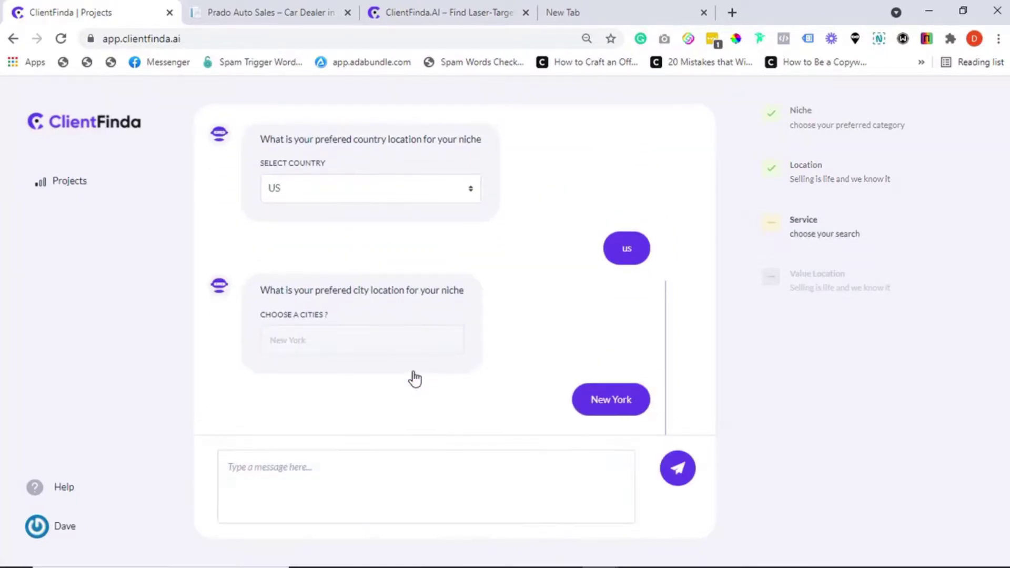
- Send the service description and choose the 1000 - 10000 value range
left_click(279, 460)
type("We advise and help businesses to leverage the full power of online marketing.")
left_click(677, 470)
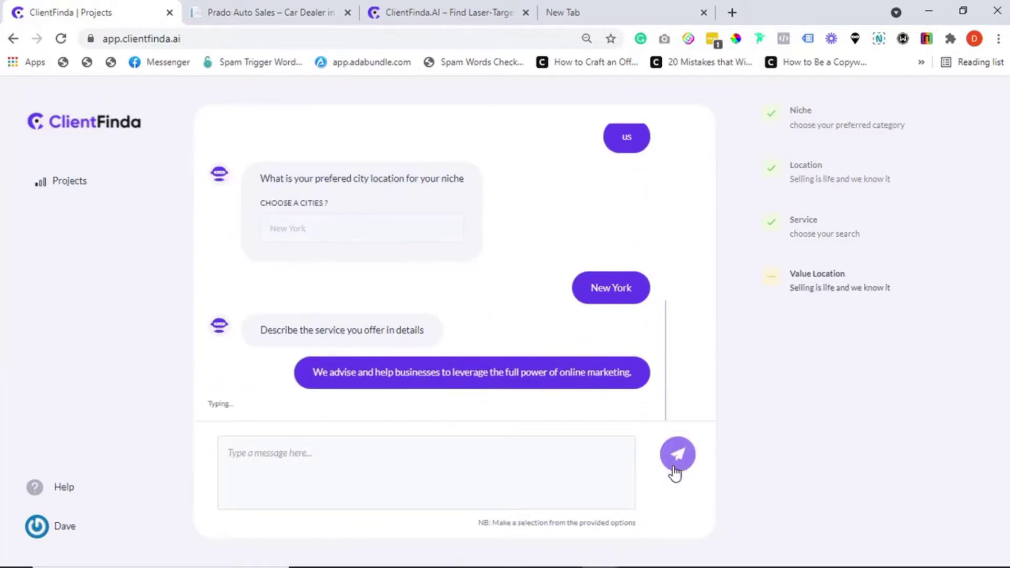
left_click(493, 335)
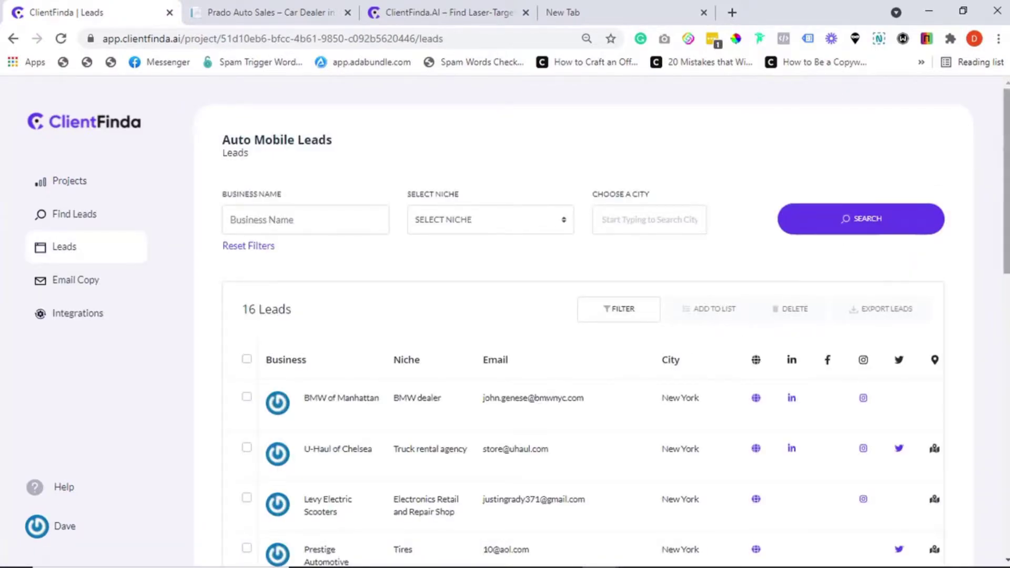
- Scroll the Auto Mobile Leads list and open the Prestige Automotive lead's details
scroll(1006, 211, "down", 2)
scroll(1006, 210, "down", 8)
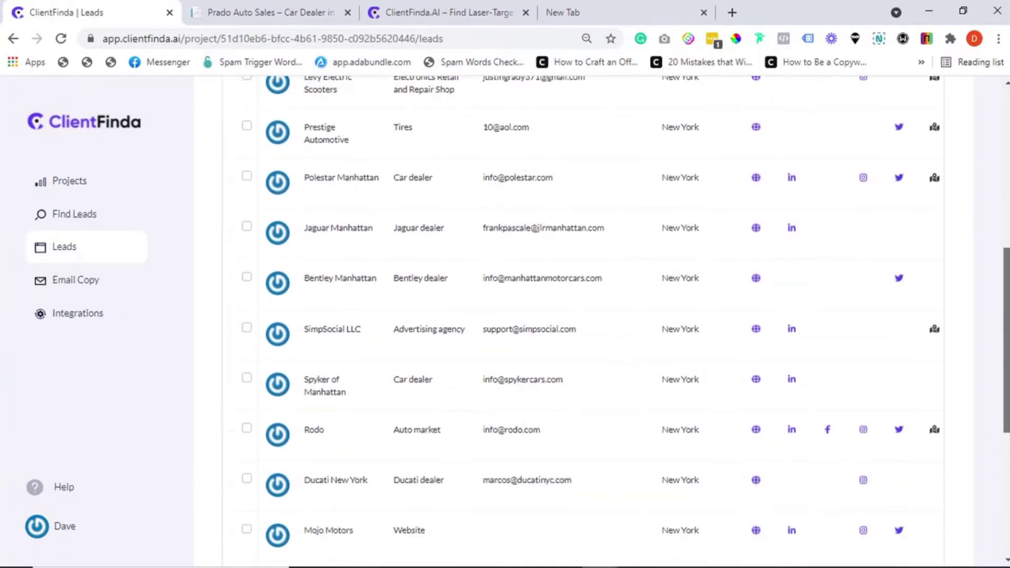
scroll(626, 322, "down", 4)
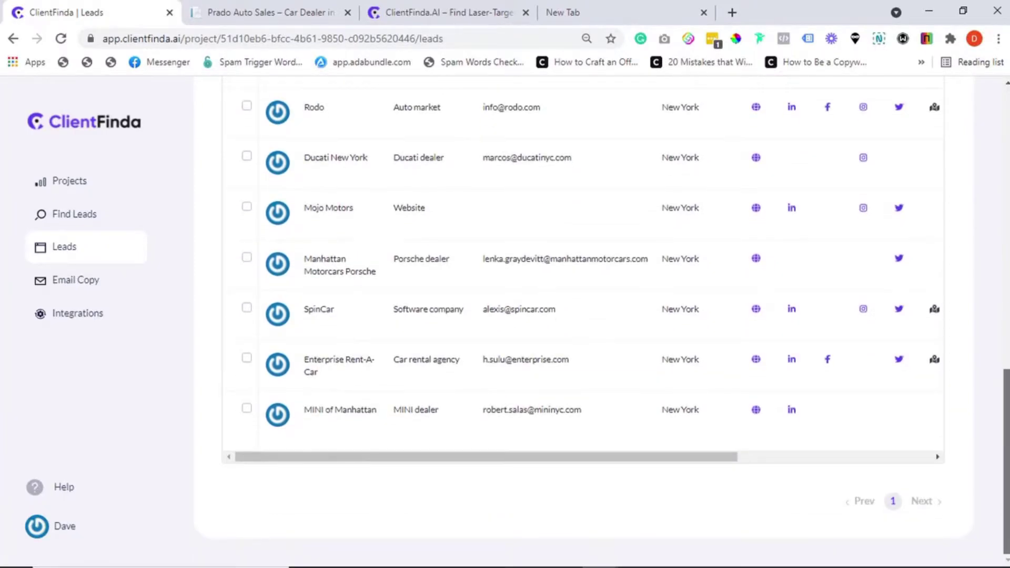
scroll(626, 322, "up", 14)
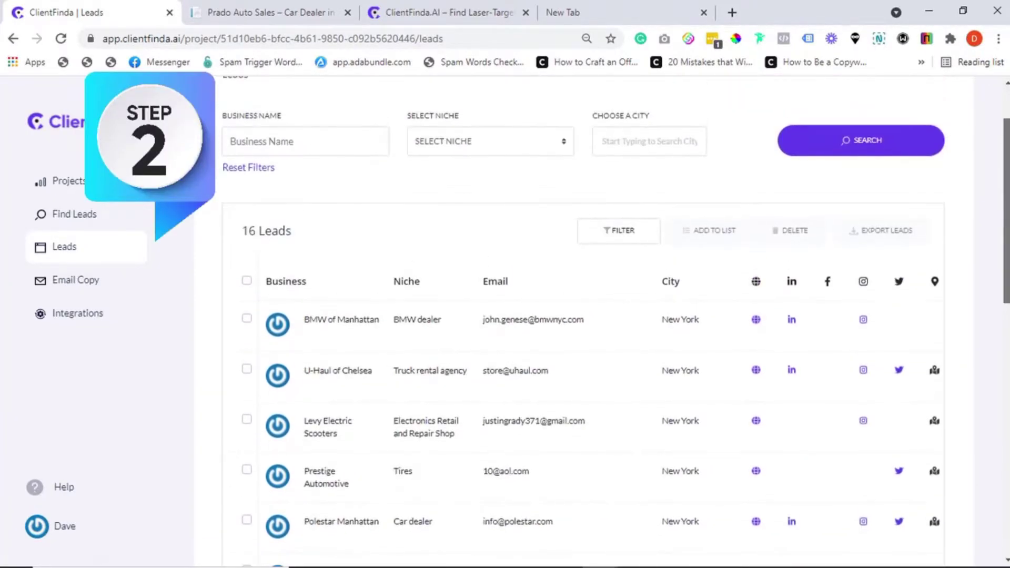
scroll(413, 334, "down", 3)
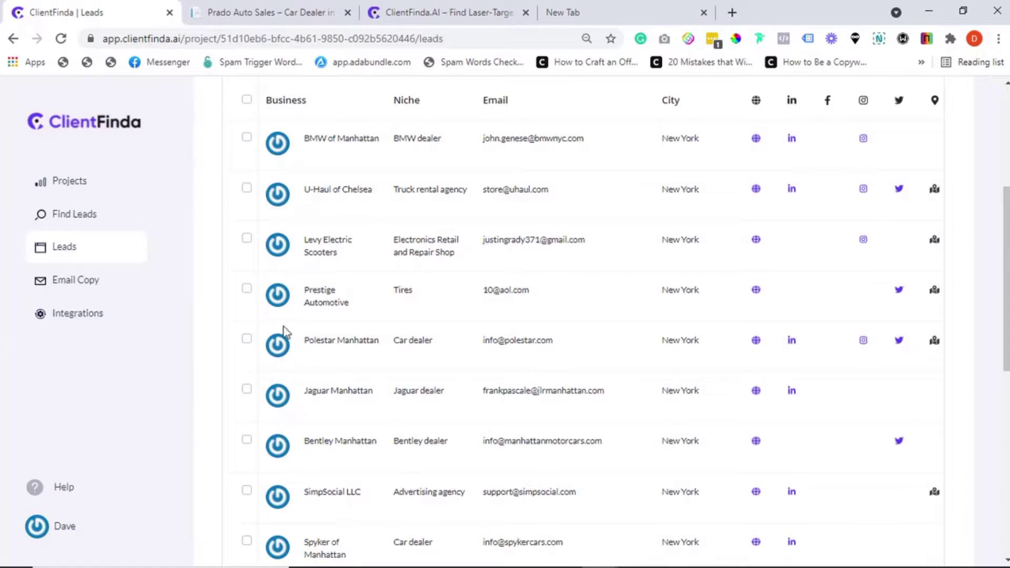
left_click(316, 298)
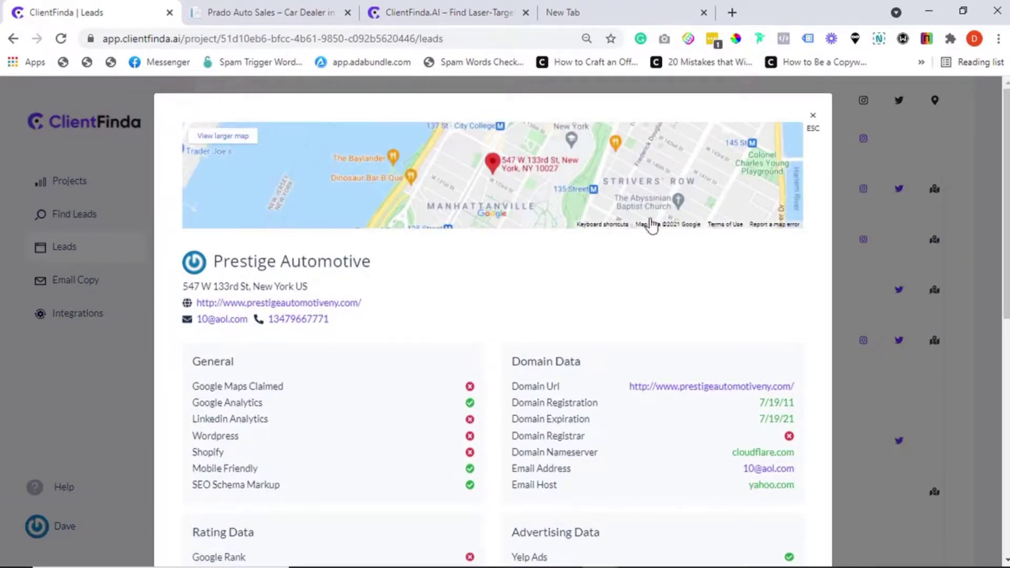
- Scroll the Prestige Automotive detail card down to Instagram Data and back to the top
scroll(1006, 221, "down", 3)
scroll(1006, 221, "down", 5)
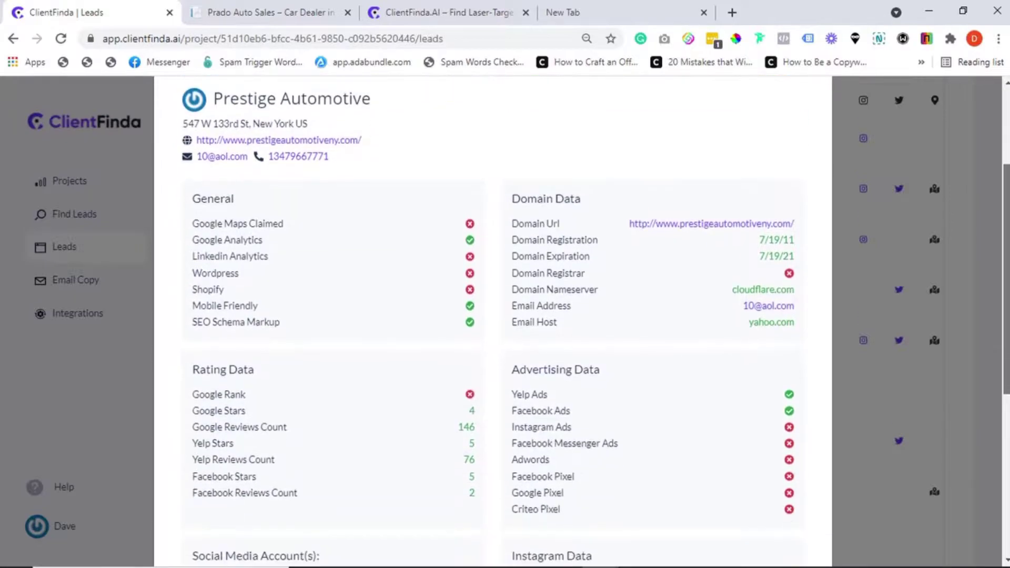
scroll(493, 316, "down", 4)
scroll(493, 316, "up", 8)
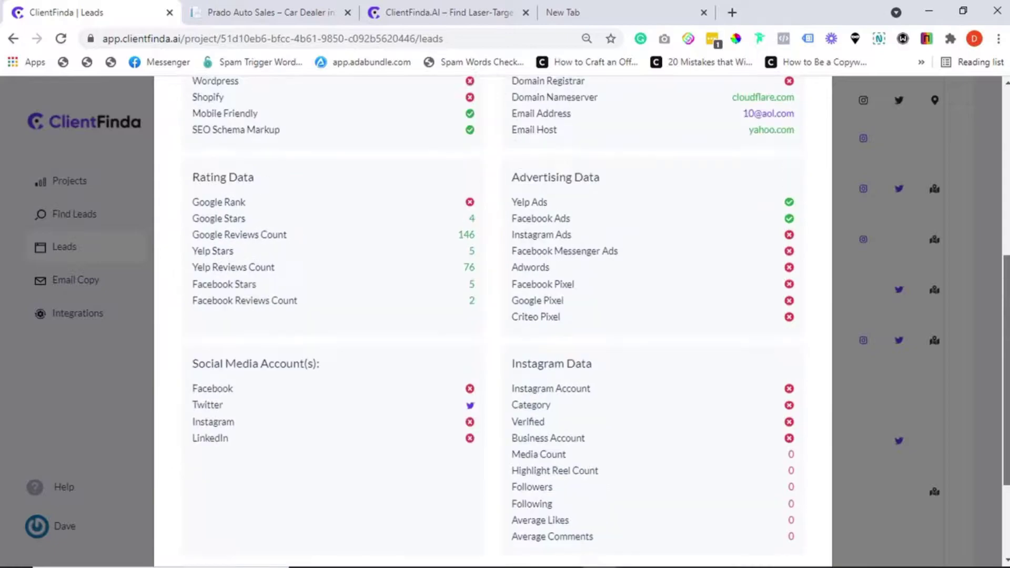
scroll(653, 260, "up", 2)
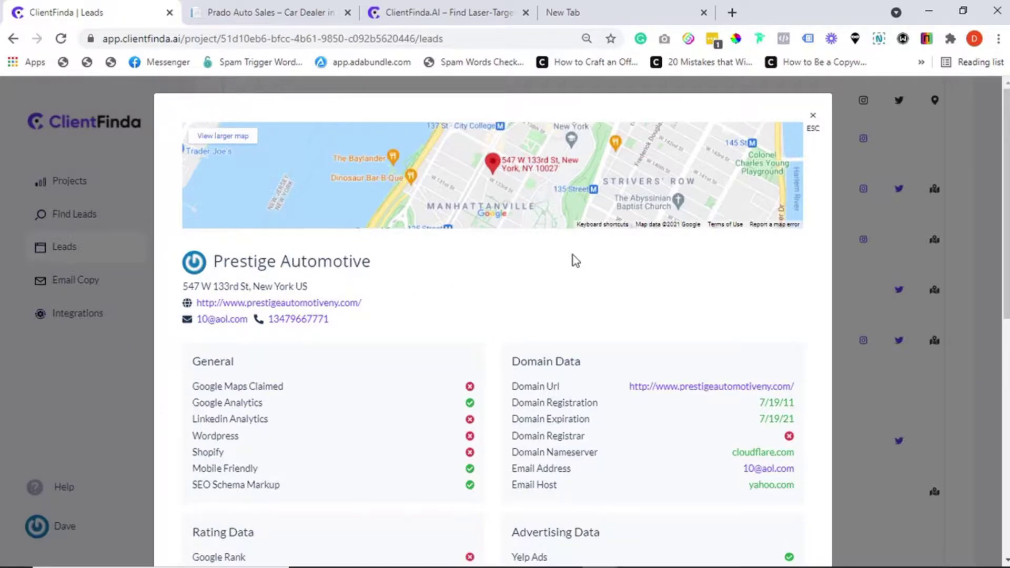
left_click_drag(1006, 205, 1006, 349)
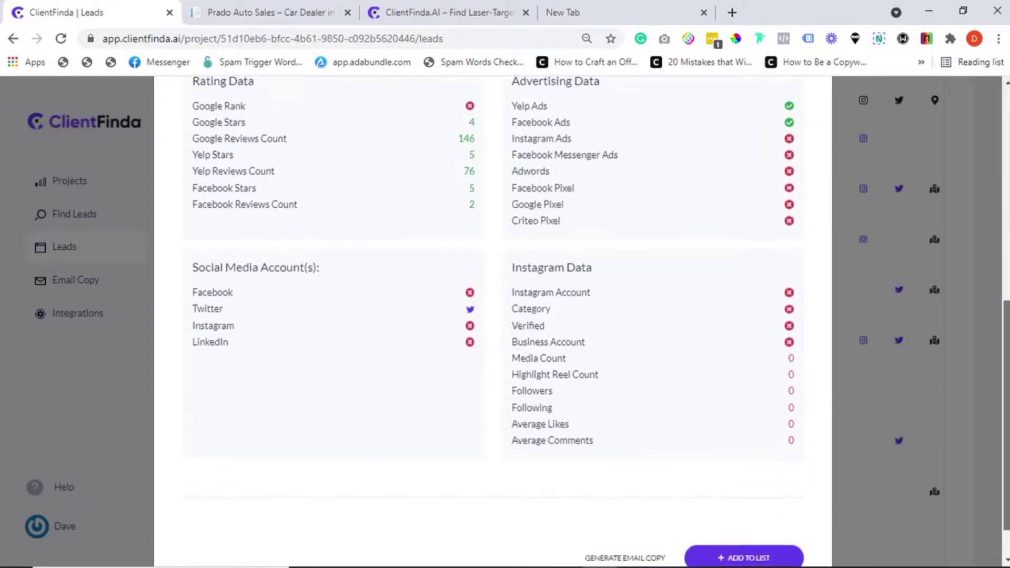
scroll(493, 321, "down", 1)
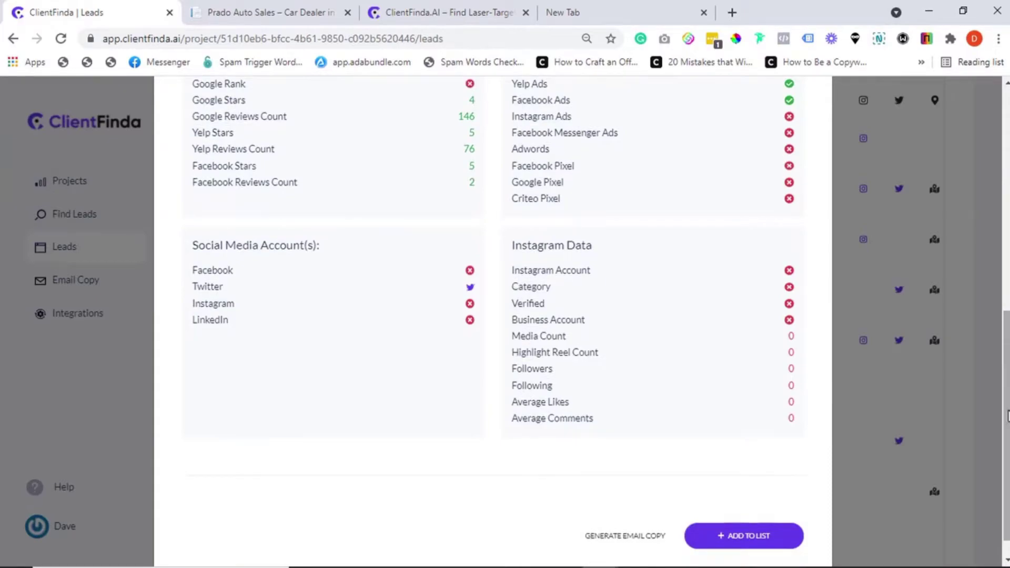
left_click_drag(1008, 415, 1006, 341)
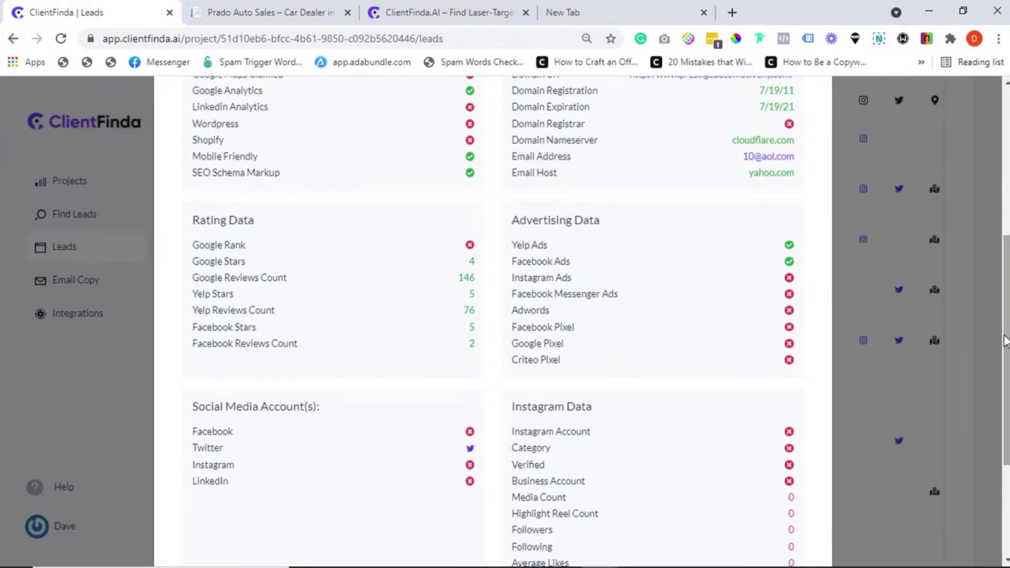
mouse_move(1006, 341)
left_mouse_down()
mouse_move(1006, 270)
mouse_move(1006, 350)
left_mouse_up()
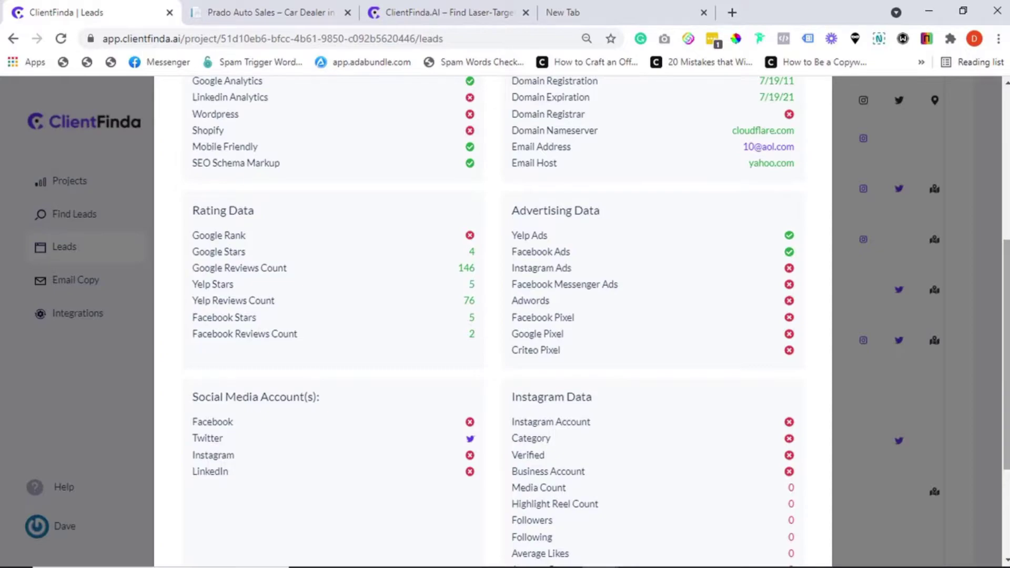
left_click_drag(1006, 350, 995, 204)
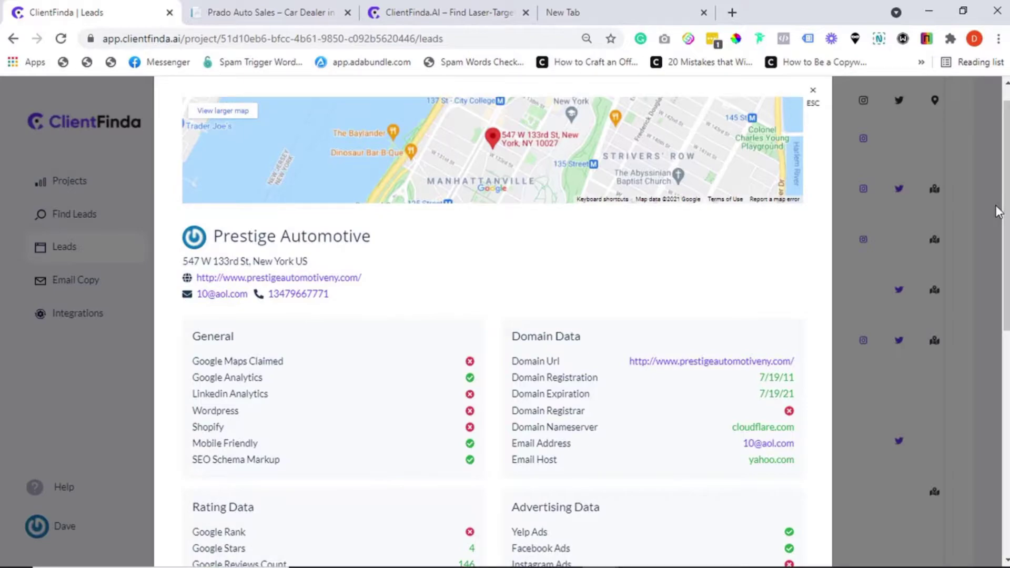
left_click_drag(1005, 210, 1006, 184)
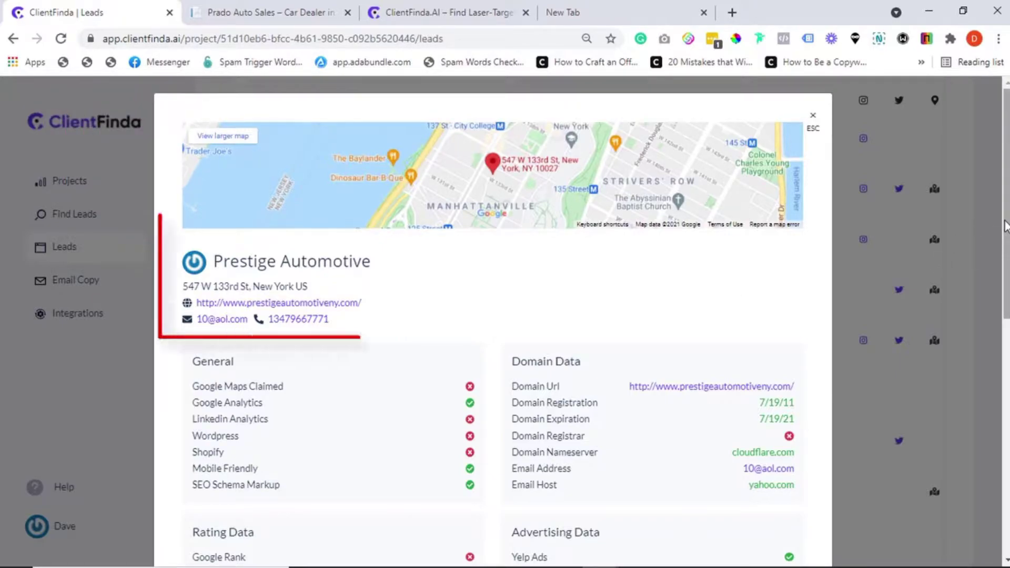
- Reopen the Prestige Automotive lead card and visit prestigeautomotiveny.com from its website link
key("Escape")
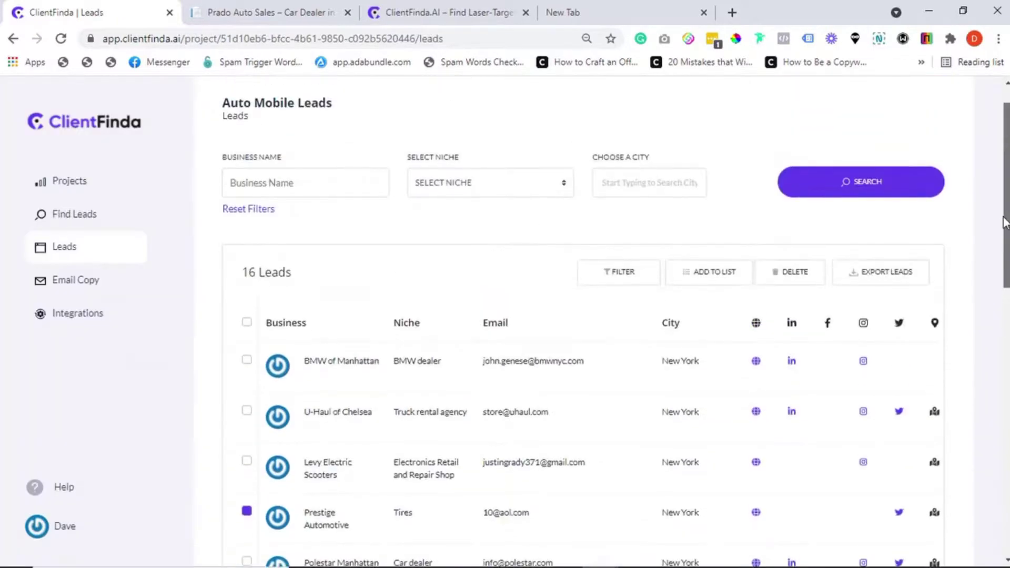
scroll(363, 343, "down", 4)
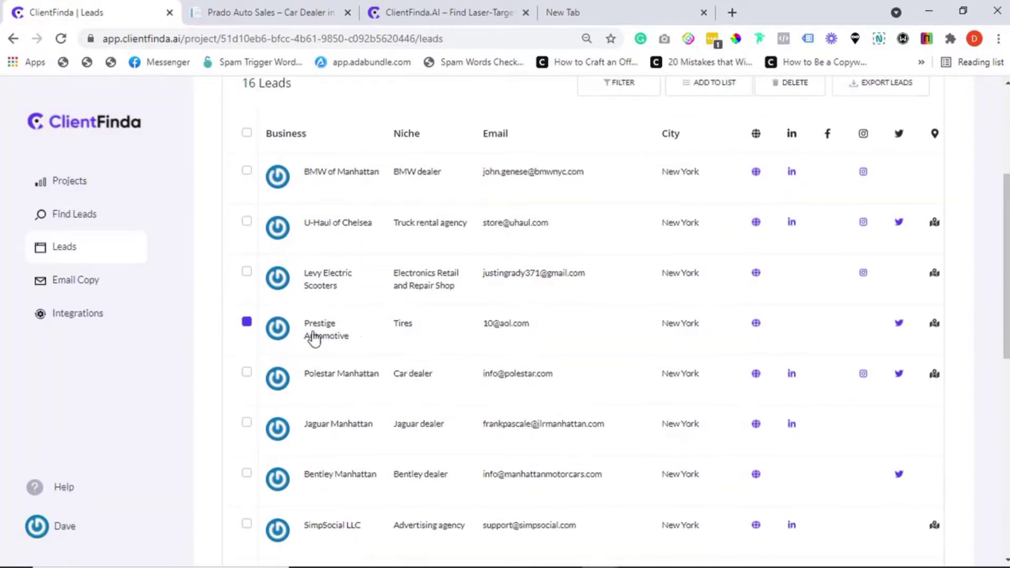
left_click(314, 337)
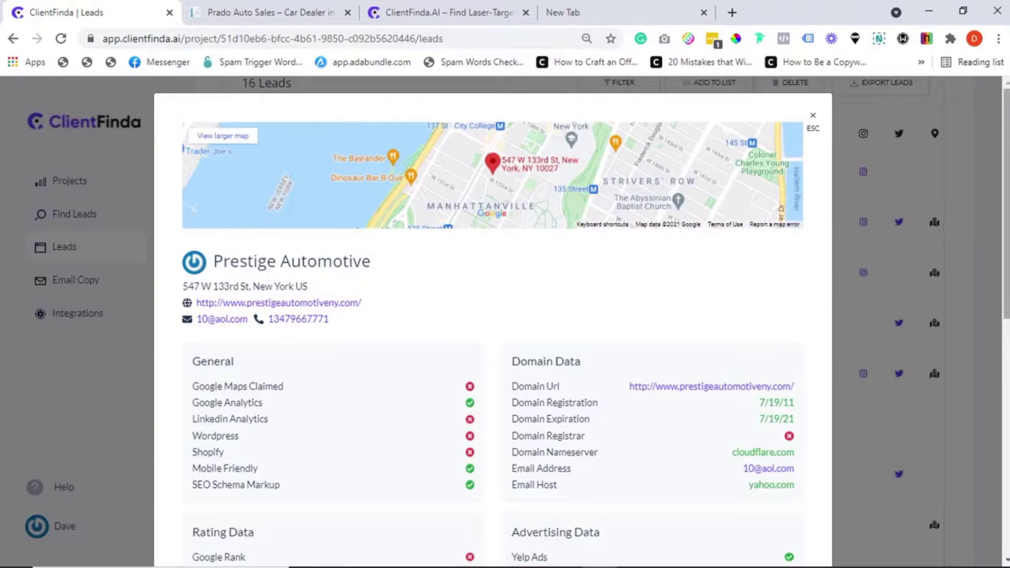
scroll(448, 325, "down", 3)
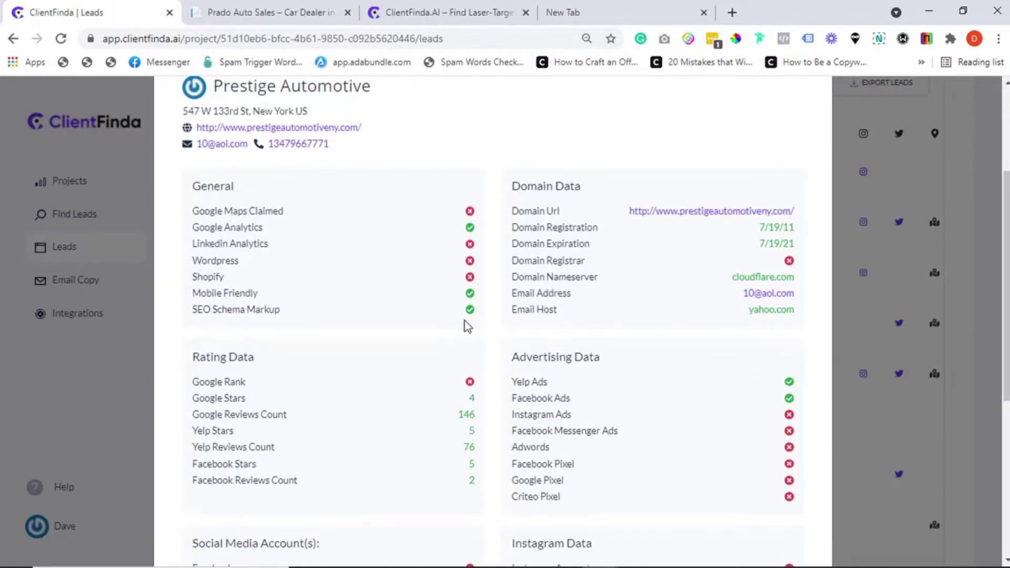
scroll(465, 321, "up", 2)
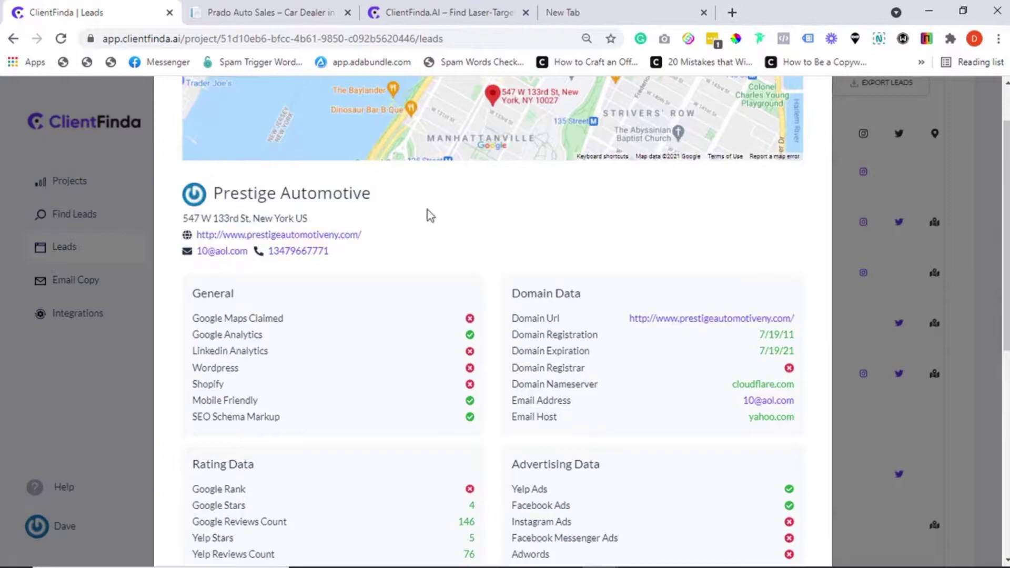
left_click(346, 236)
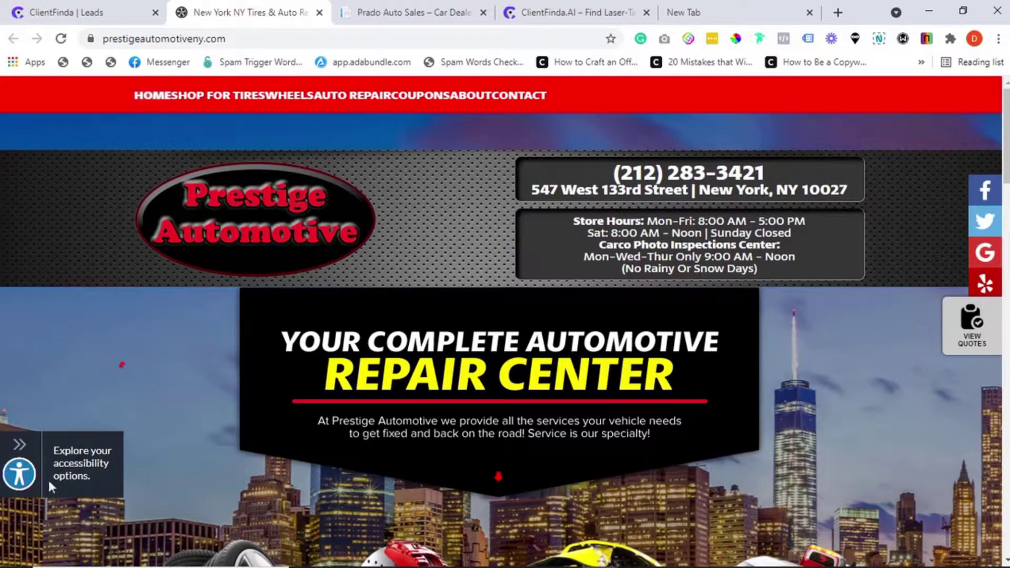
- Check the Prestige Automotive site's accessibility toolbar and connection info, then return to ClientFinda Leads
left_click(19, 475)
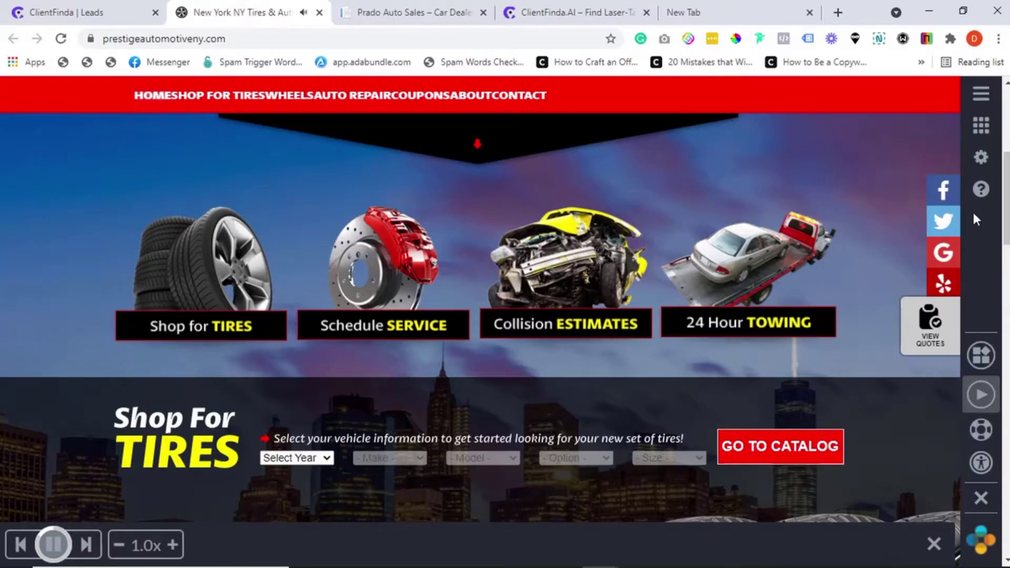
left_click(981, 500)
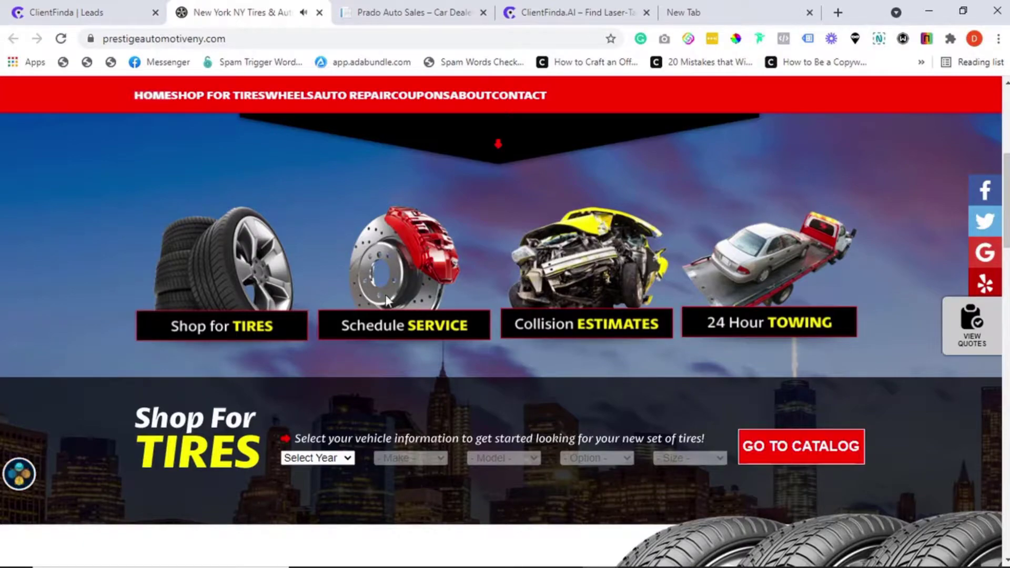
left_click(90, 39)
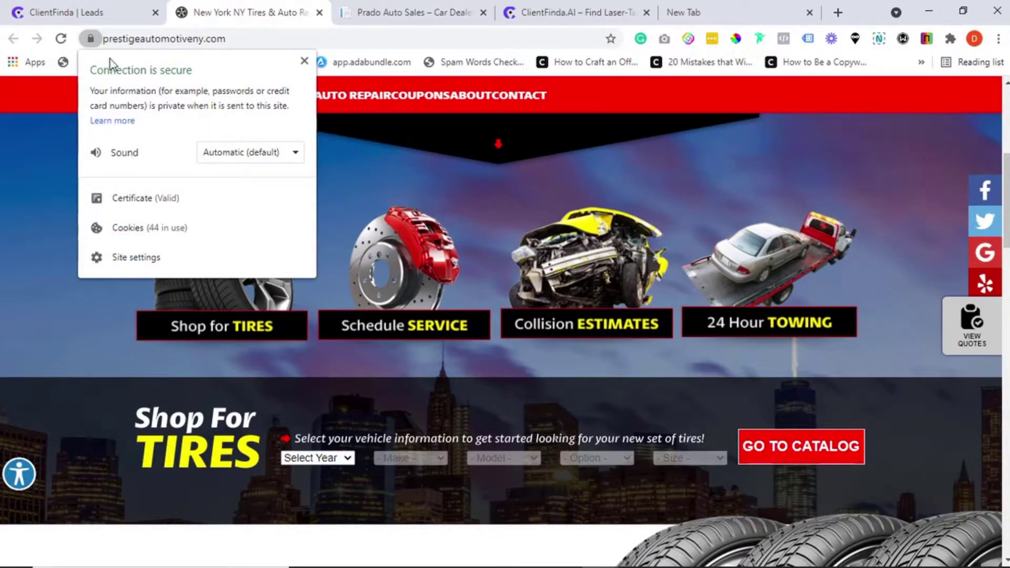
left_click(305, 60)
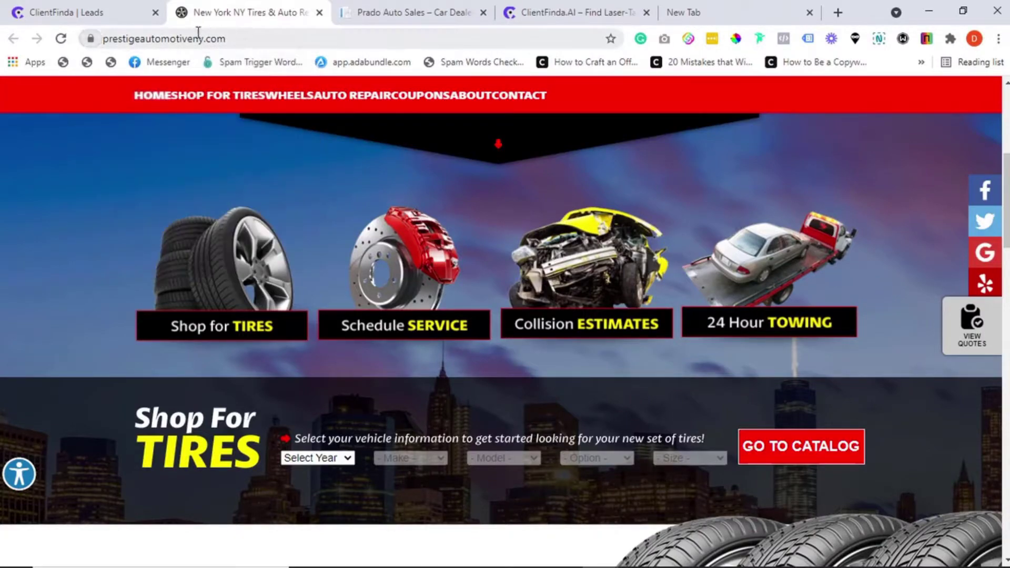
left_click(117, 7)
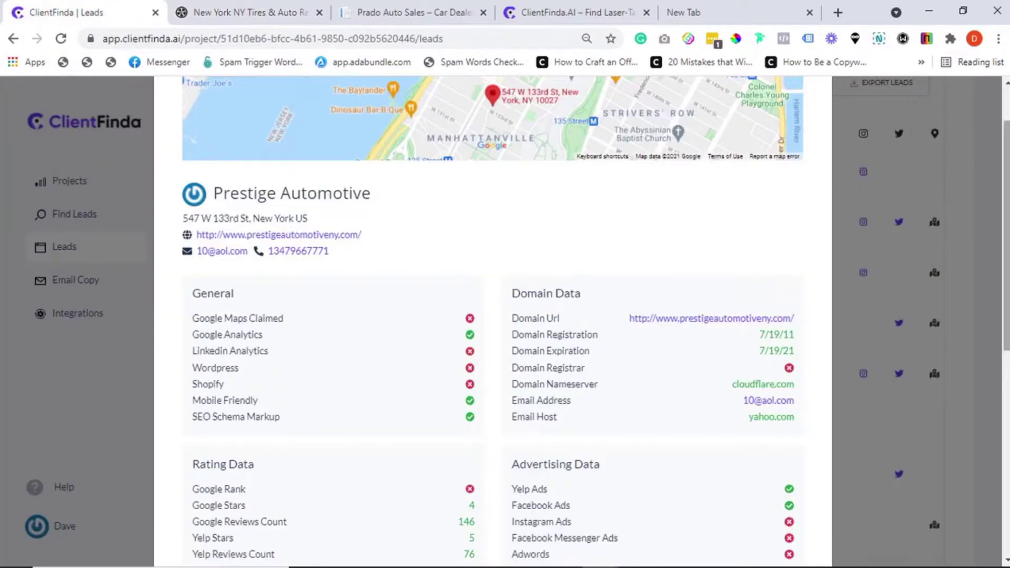
left_click_drag(1006, 236, 1006, 334)
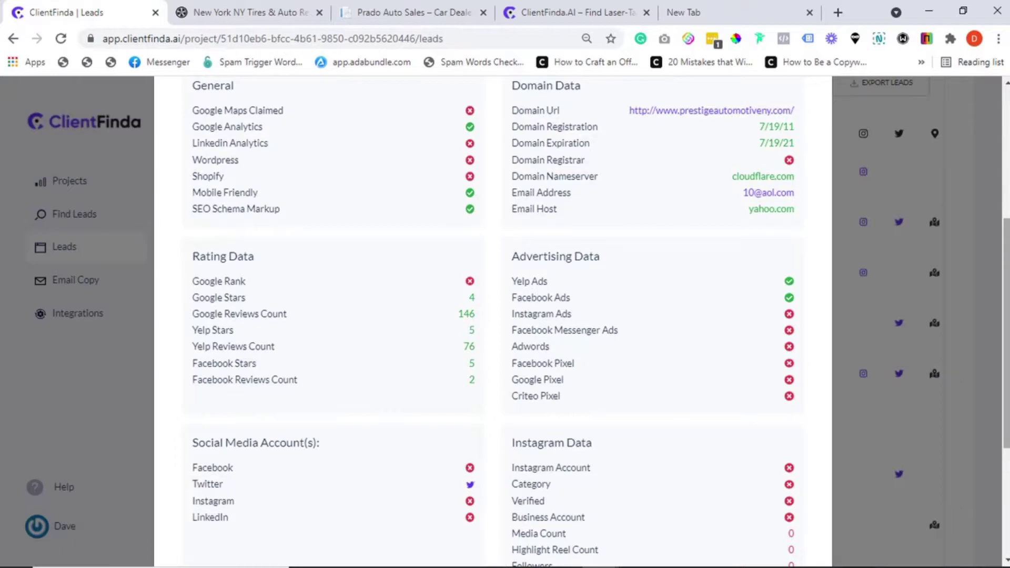
scroll(493, 316, "down", 4)
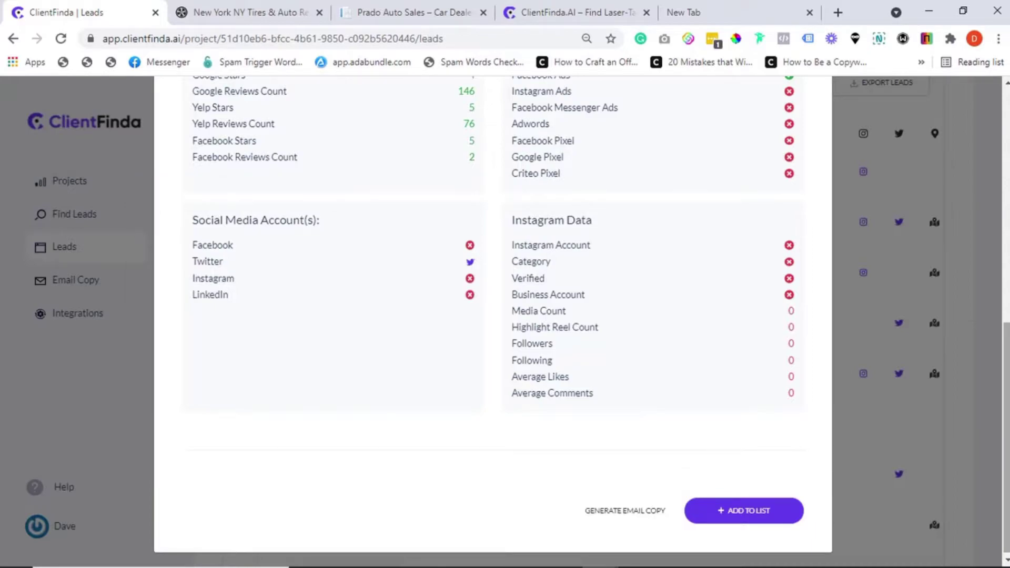
scroll(989, 97, "up", 10)
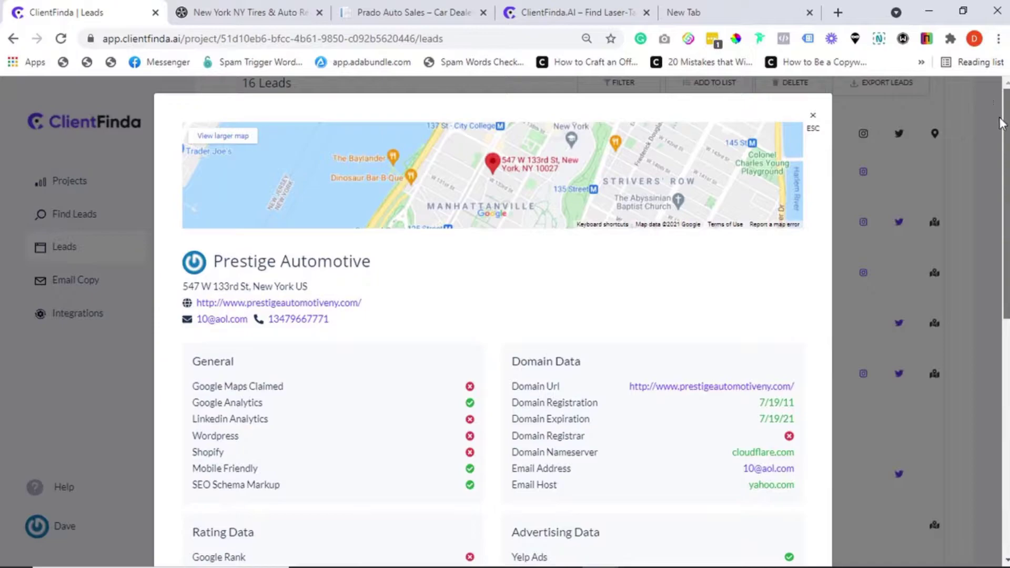
left_click_drag(999, 126, 975, 96)
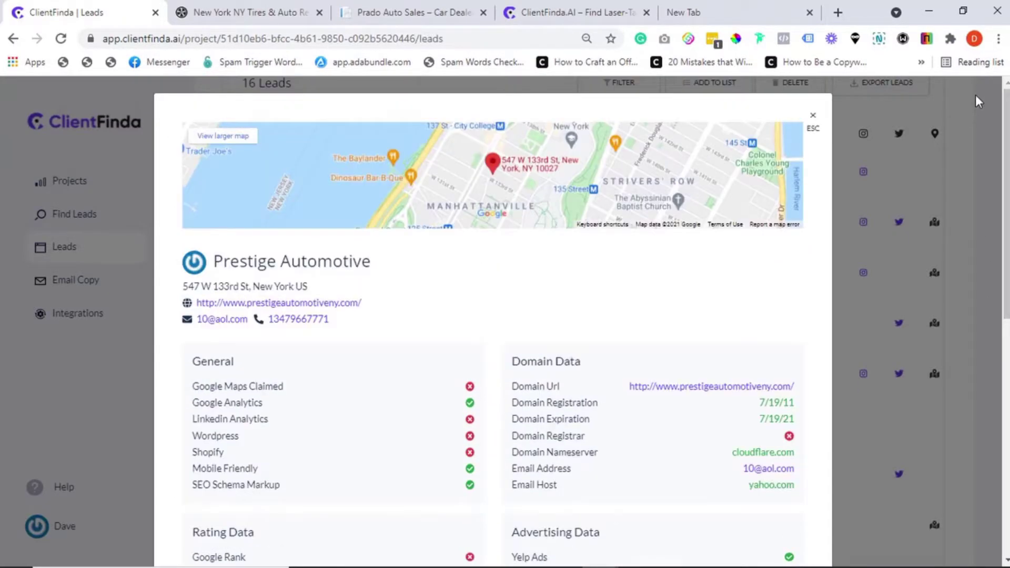
left_click_drag(1003, 127, 976, 98)
- Close the lead details and scroll through the Auto Mobile Leads list
left_click(817, 120)
scroll(819, 129, "up", 4)
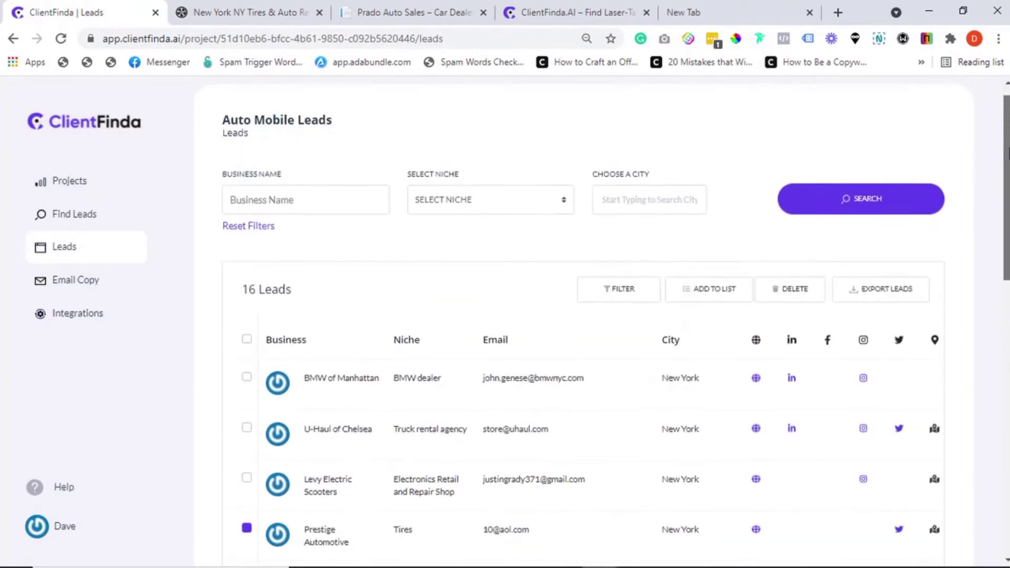
scroll(625, 322, "down", 3)
scroll(625, 322, "down", 7)
scroll(625, 322, "down", 2)
scroll(1003, 289, "up", 5)
scroll(1001, 289, "up", 7)
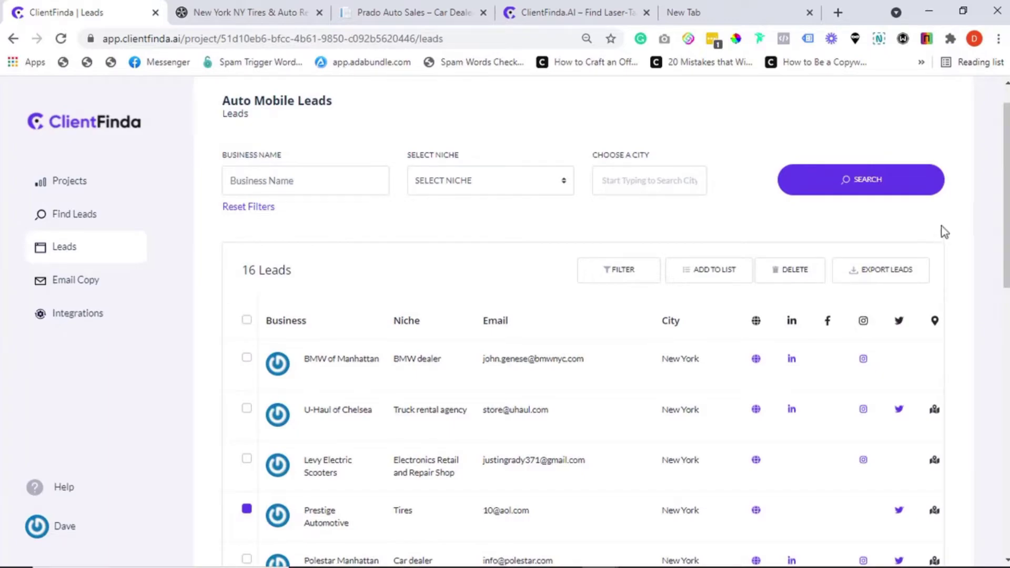
- Filter the leads to Mobile Friendly with Google Claimed Map, narrowing the list to 15
left_click(626, 273)
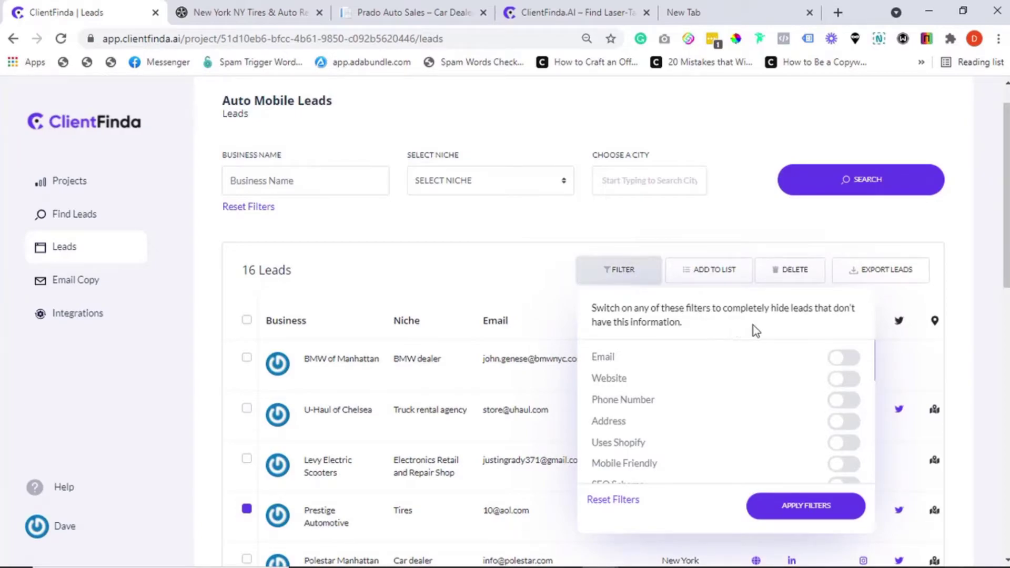
left_click(840, 466)
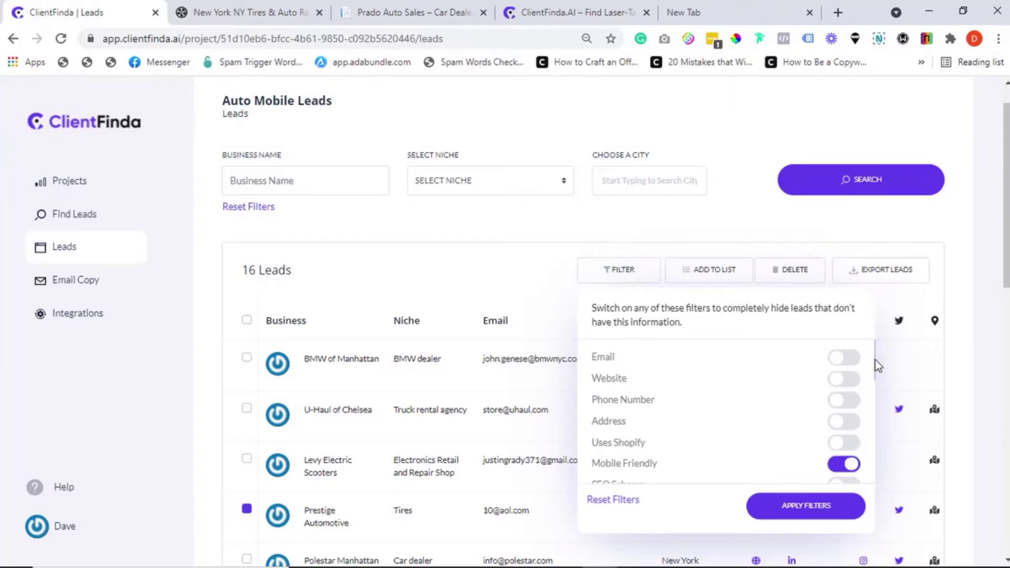
left_click_drag(875, 361, 877, 398)
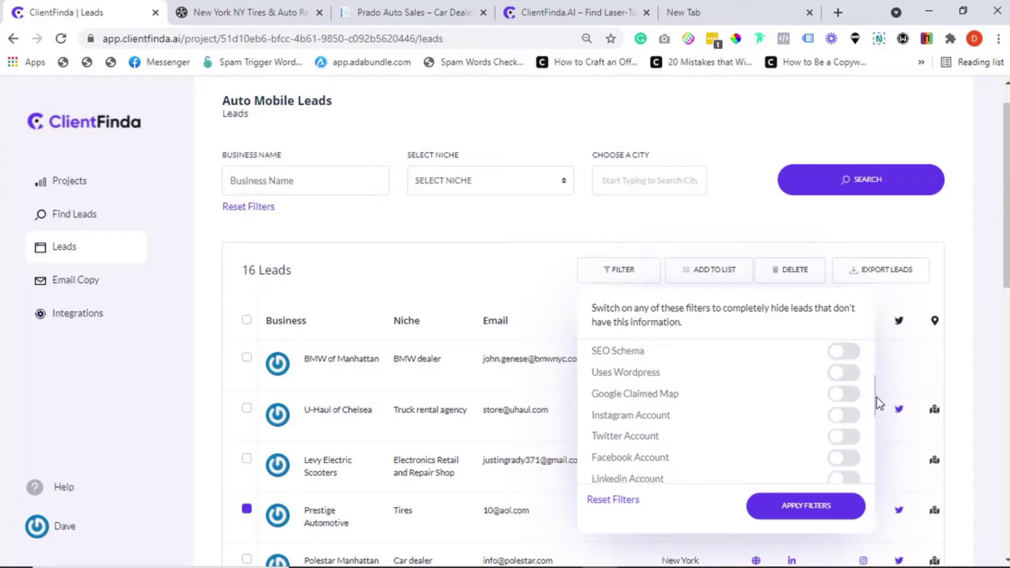
left_click(845, 394)
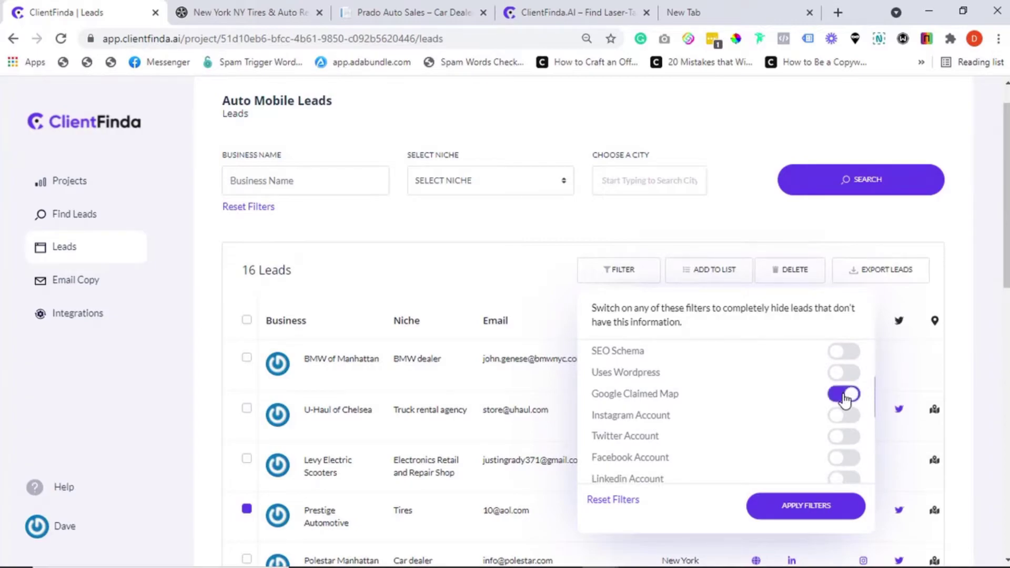
left_click(800, 511)
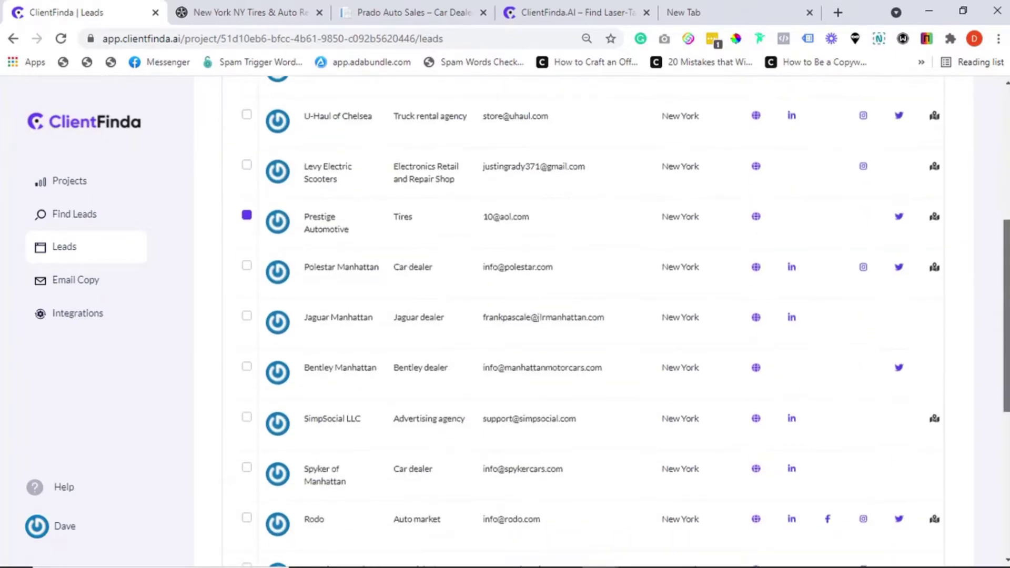
- Select all leads for export, then dismiss the export confirmation without exporting
scroll(240, 304, "up", 6)
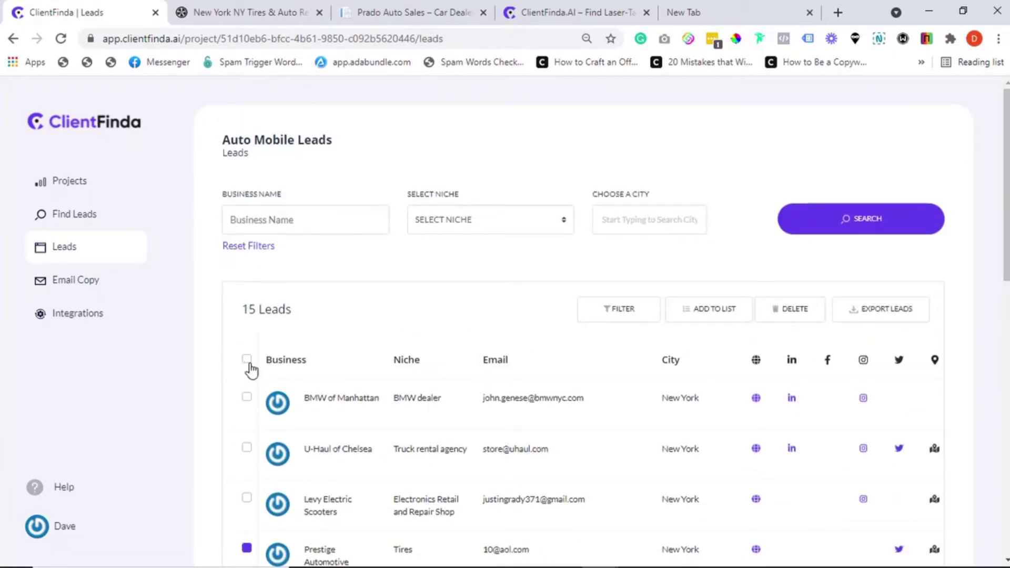
left_click(248, 363)
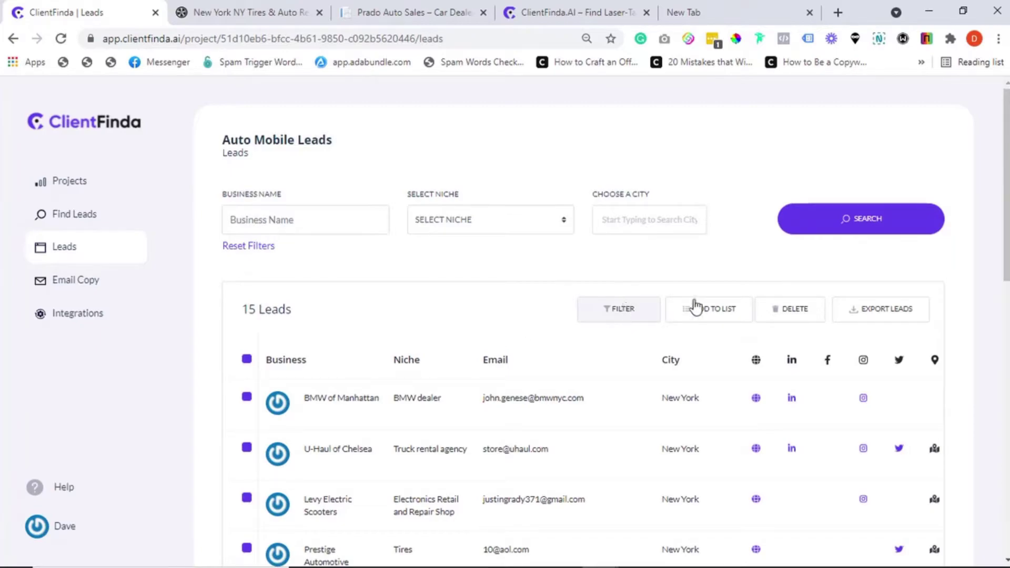
left_click(875, 316)
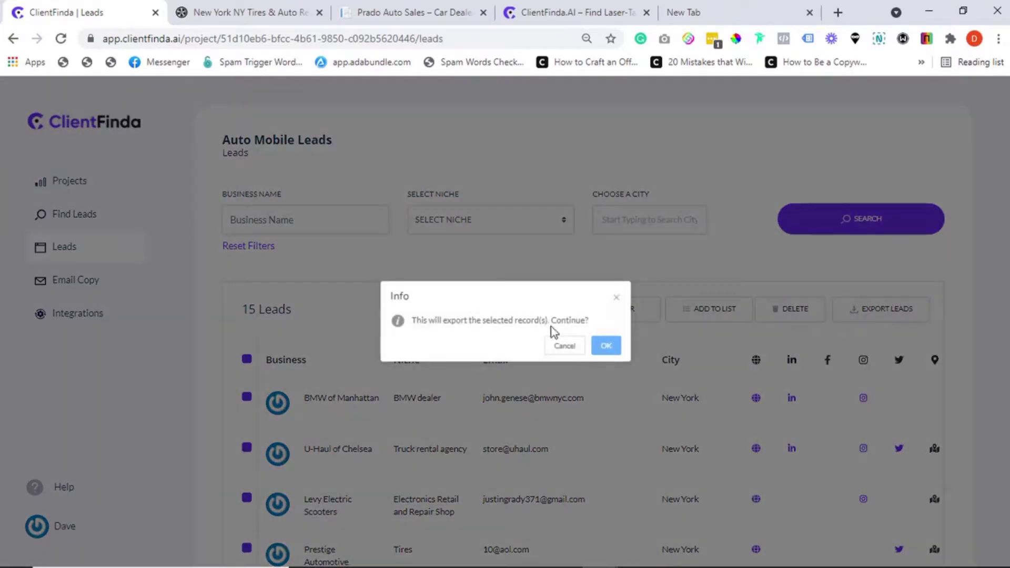
left_click(617, 298)
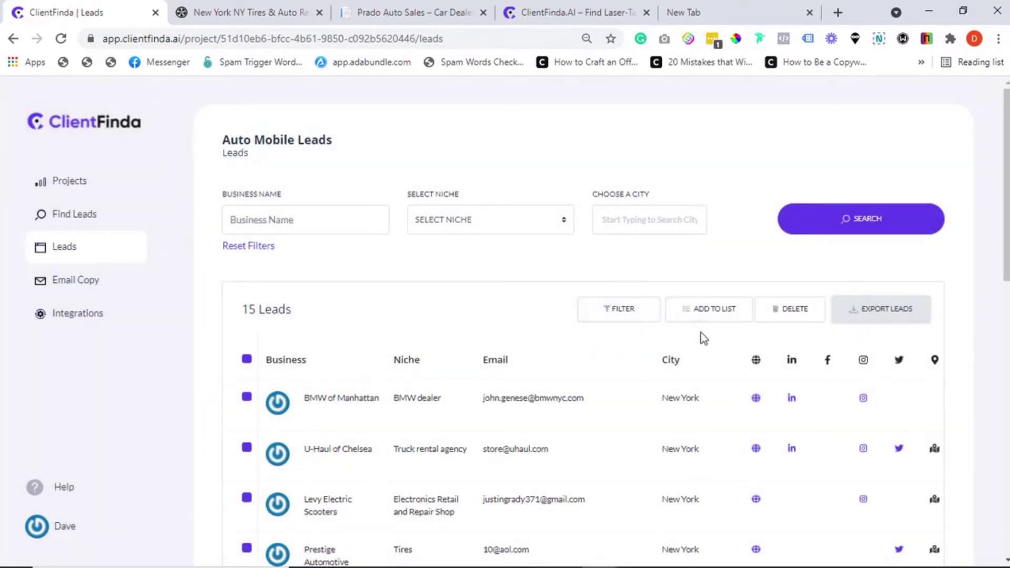
- View the Add To List autoresponder providers, close the dialog, and go to Find Leads
left_click(702, 316)
left_click(445, 203)
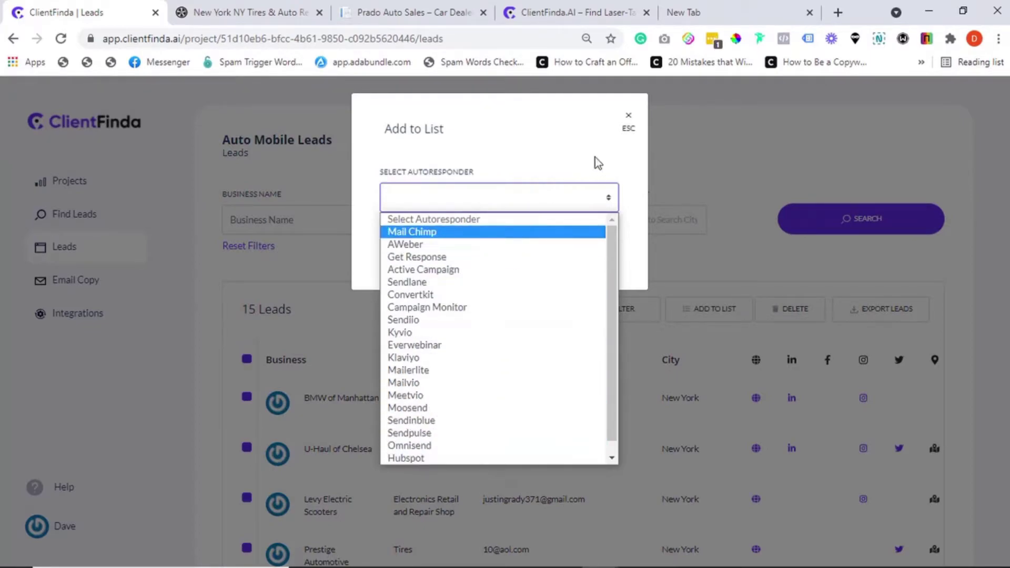
left_click(628, 130)
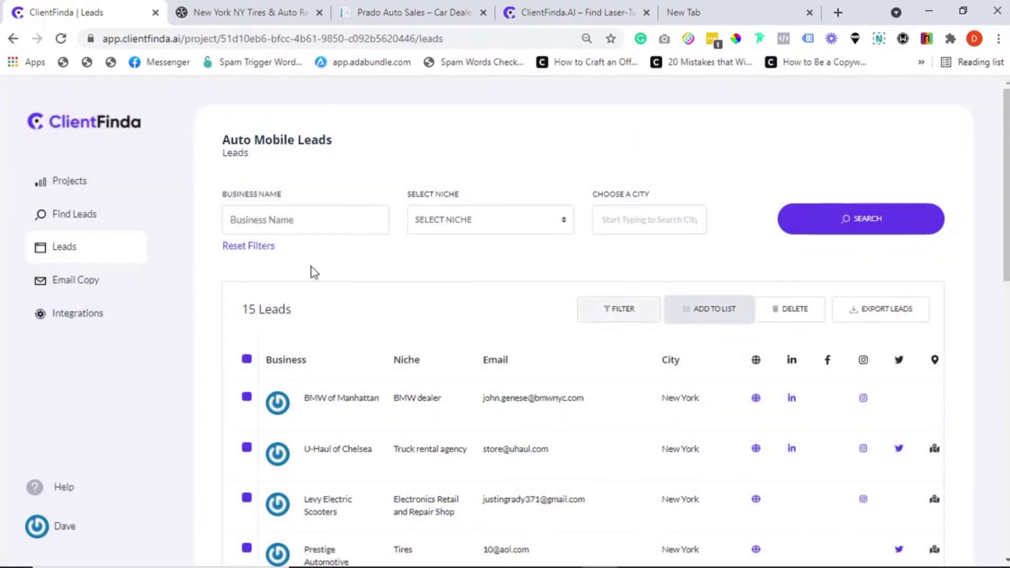
left_click(75, 214)
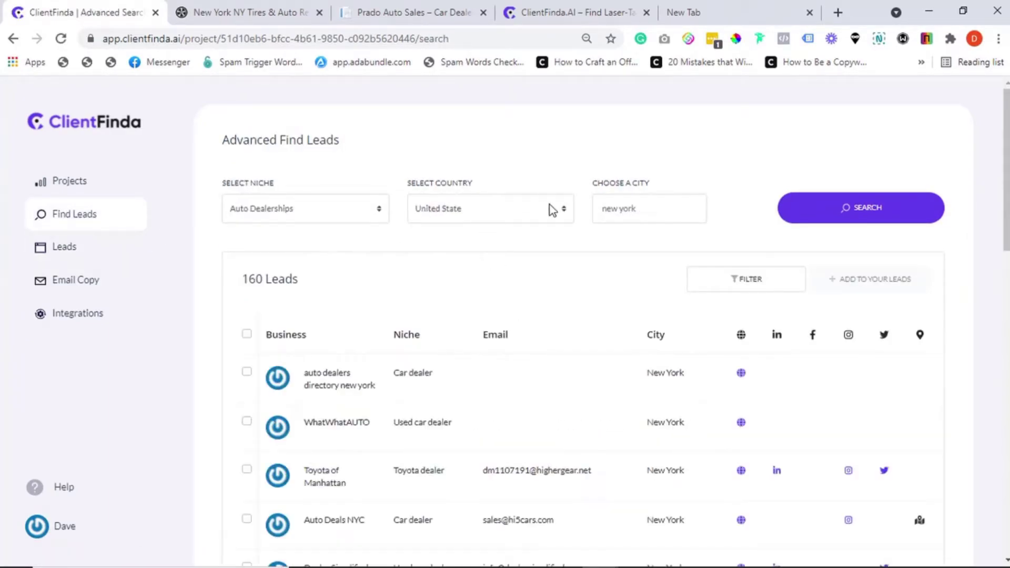
- Change the Auto Dealerships search city from New York to Miami and run it
triple_click(627, 209)
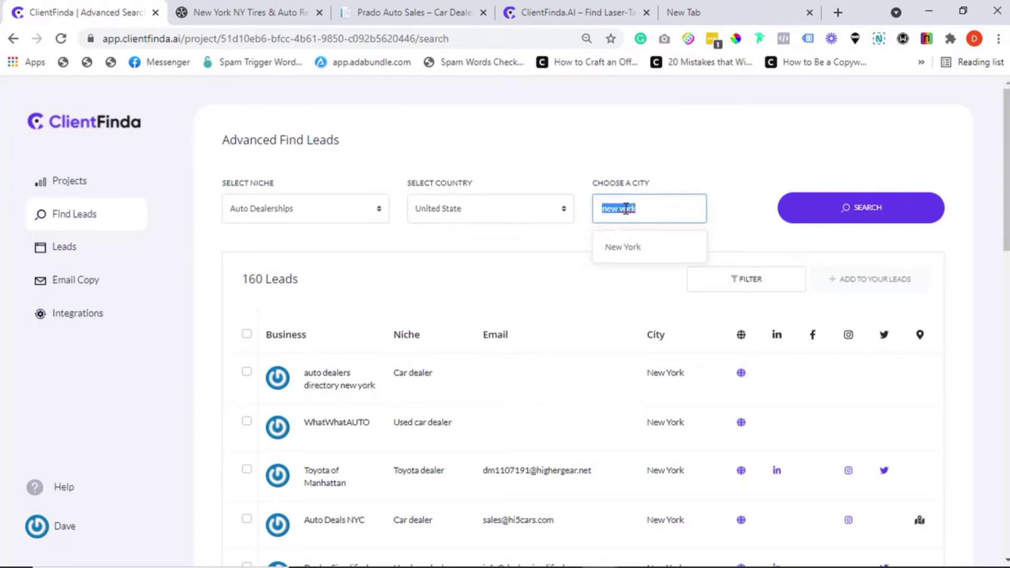
type("mia")
left_click(630, 246)
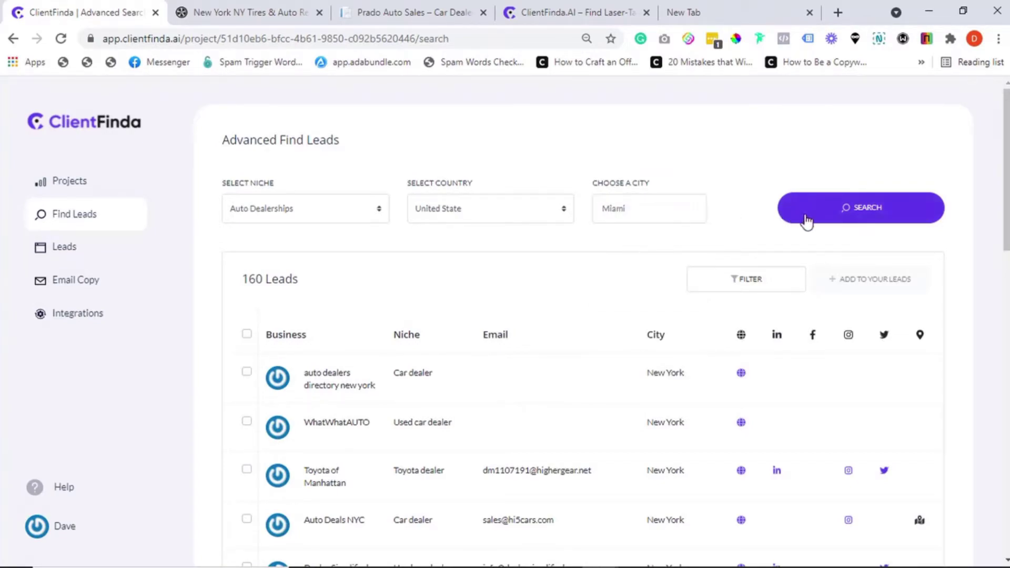
left_click(806, 221)
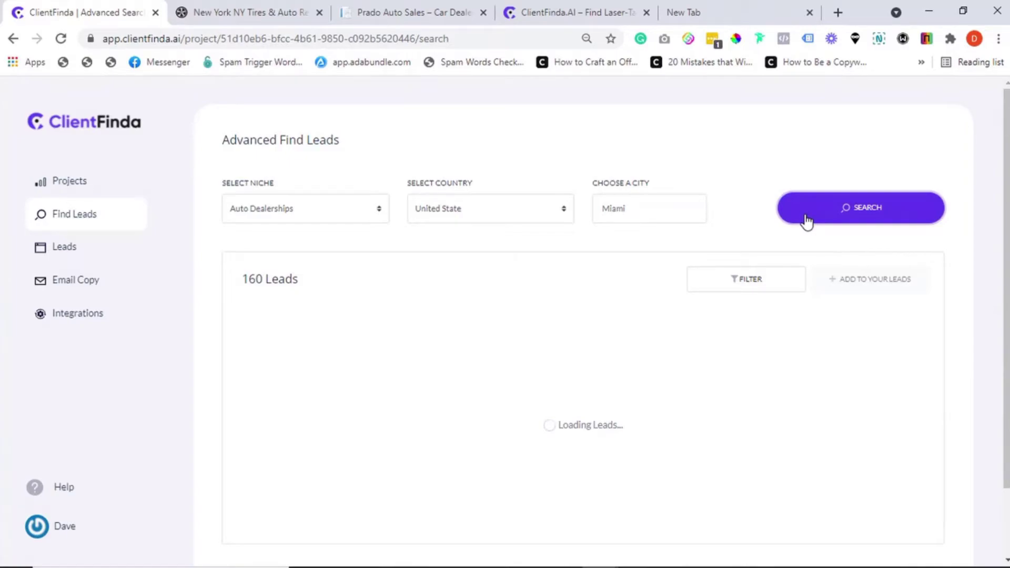
- Open and close the filter options, select all leads, and scroll through the 386 Miami results
left_click(744, 282)
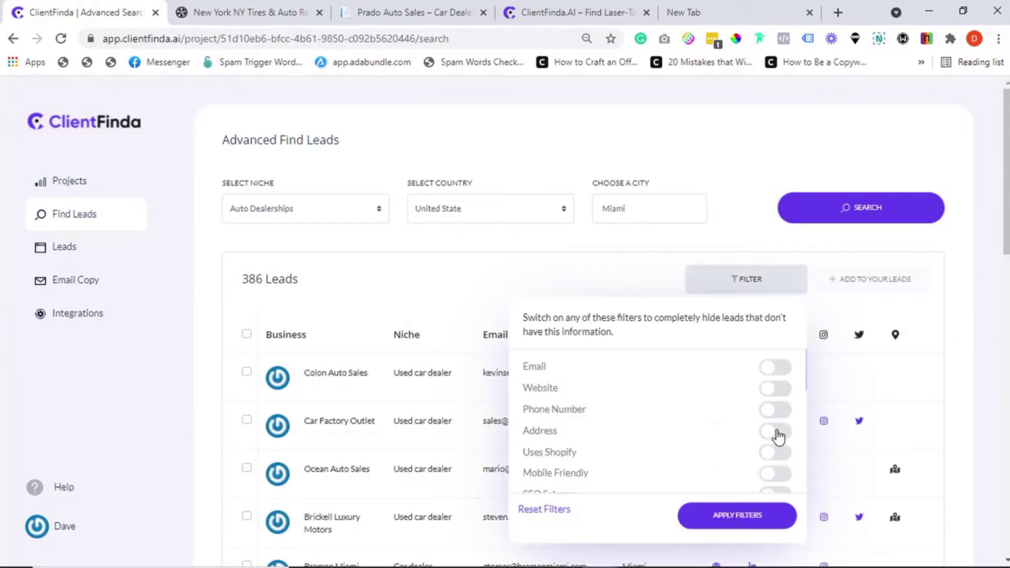
left_click(707, 253)
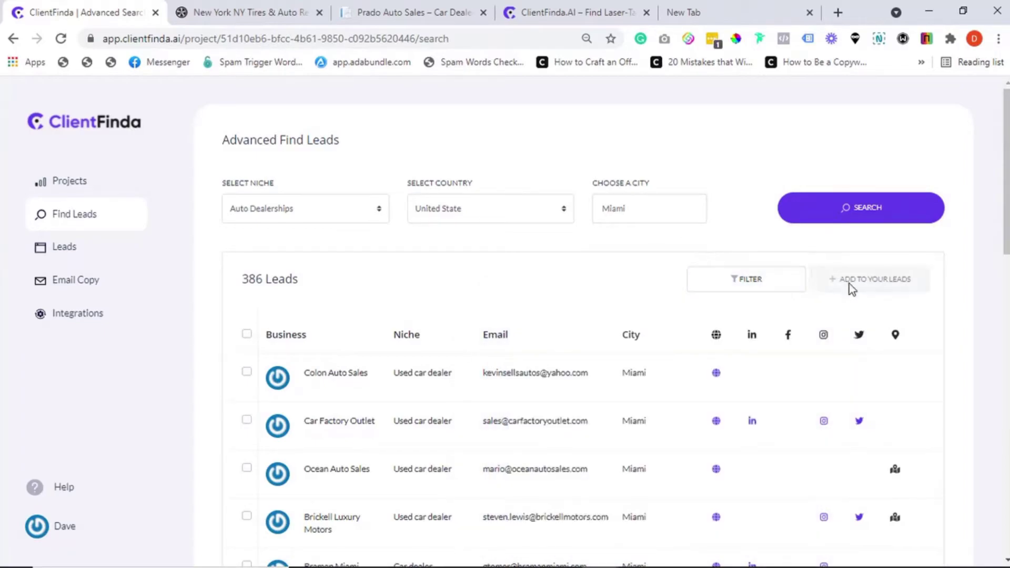
left_click(247, 333)
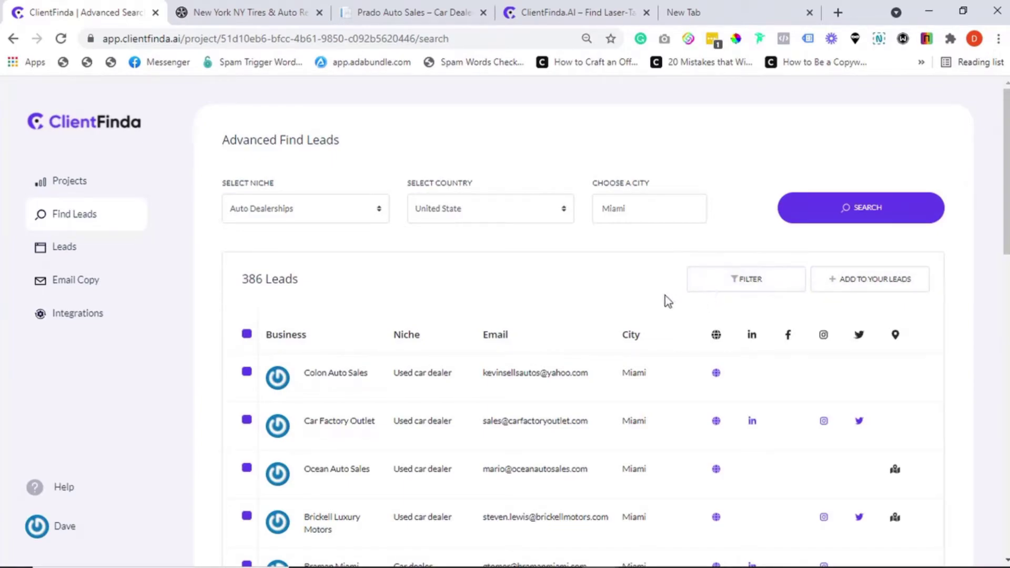
scroll(578, 315, "down", 3)
scroll(578, 316, "down", 14)
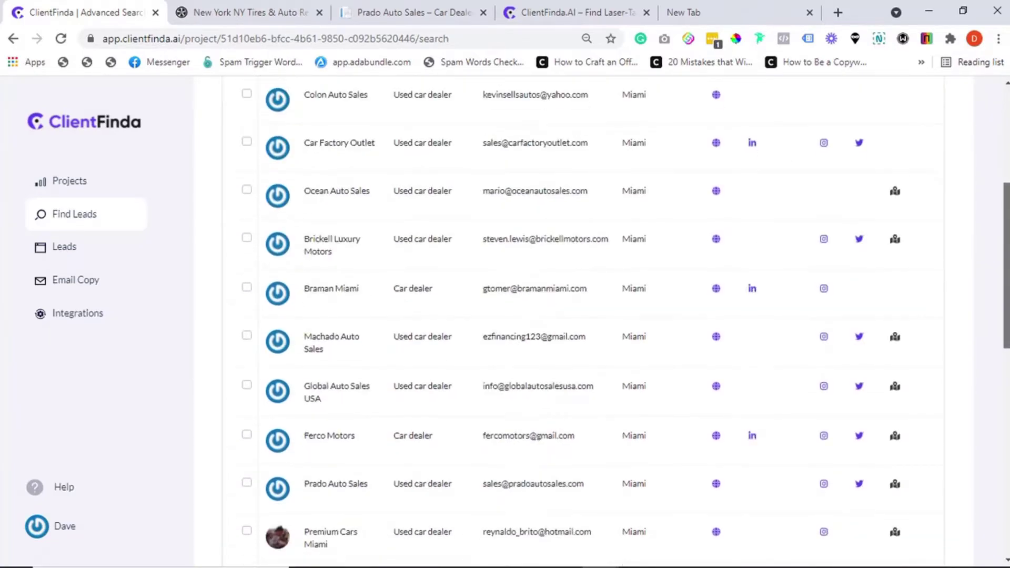
scroll(968, 479, "up", 1)
scroll(969, 479, "down", 1)
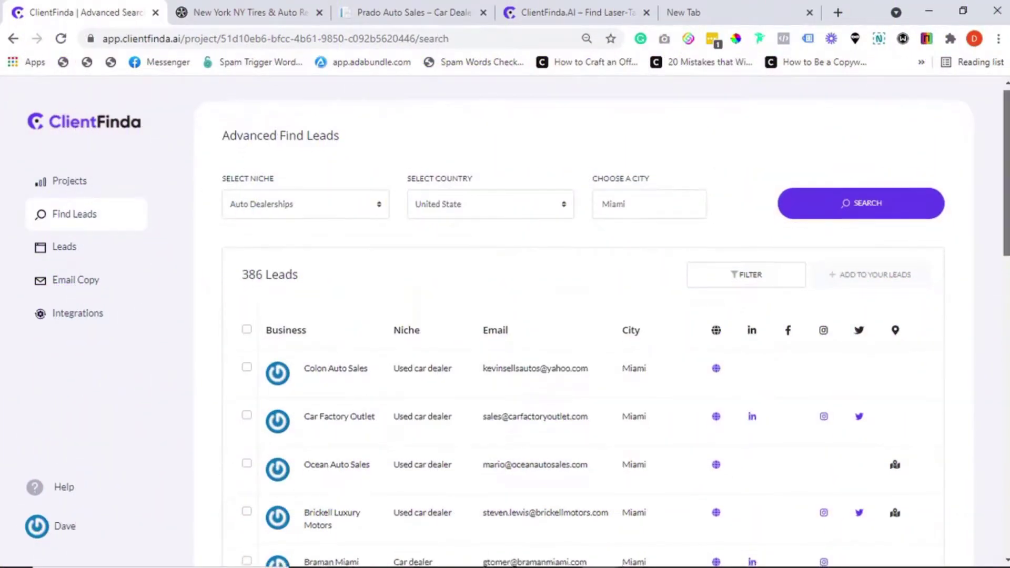
scroll(578, 315, "down", 3)
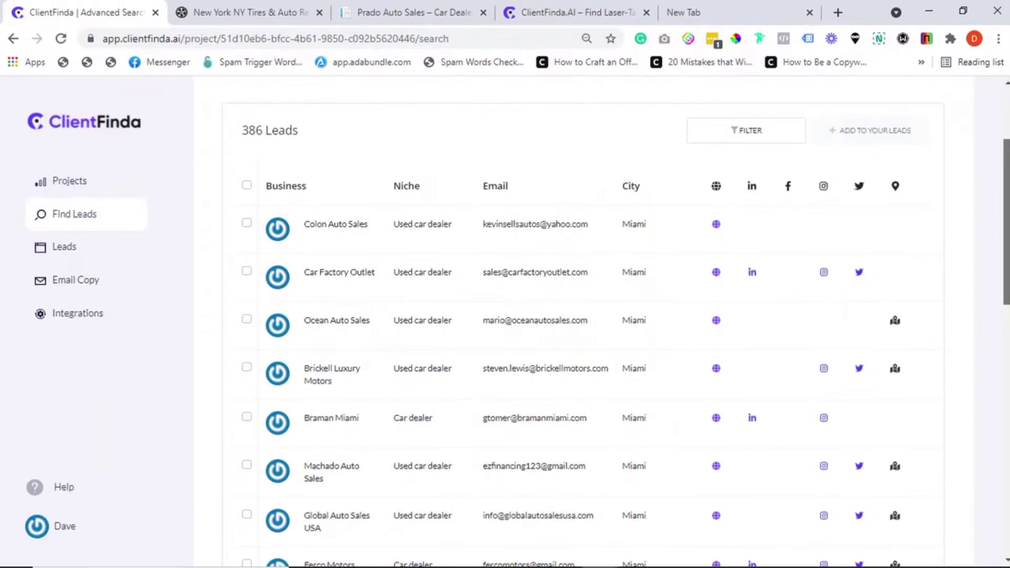
scroll(579, 315, "down", 15)
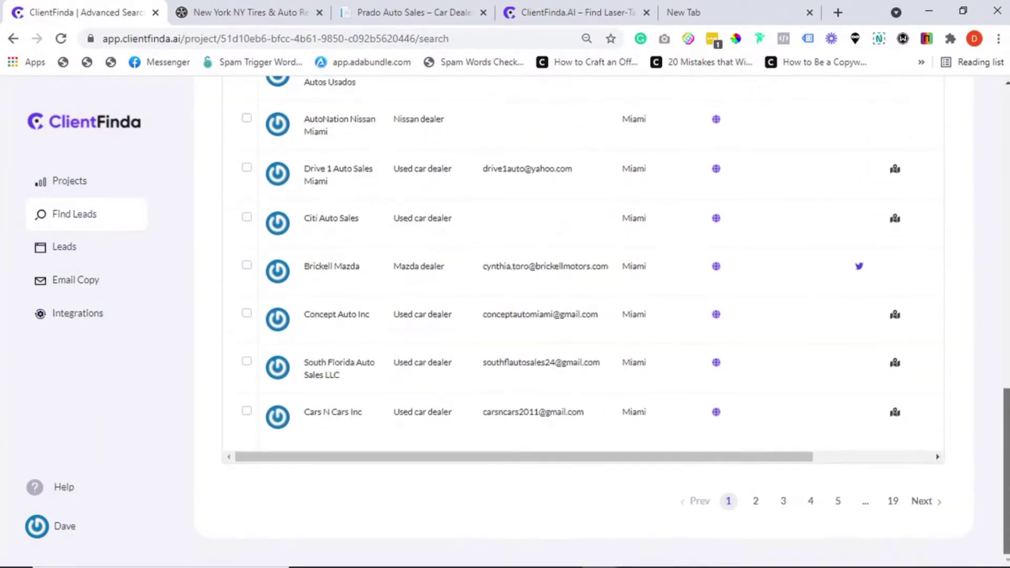
scroll(936, 489, "up", 1)
scroll(936, 489, "down", 1)
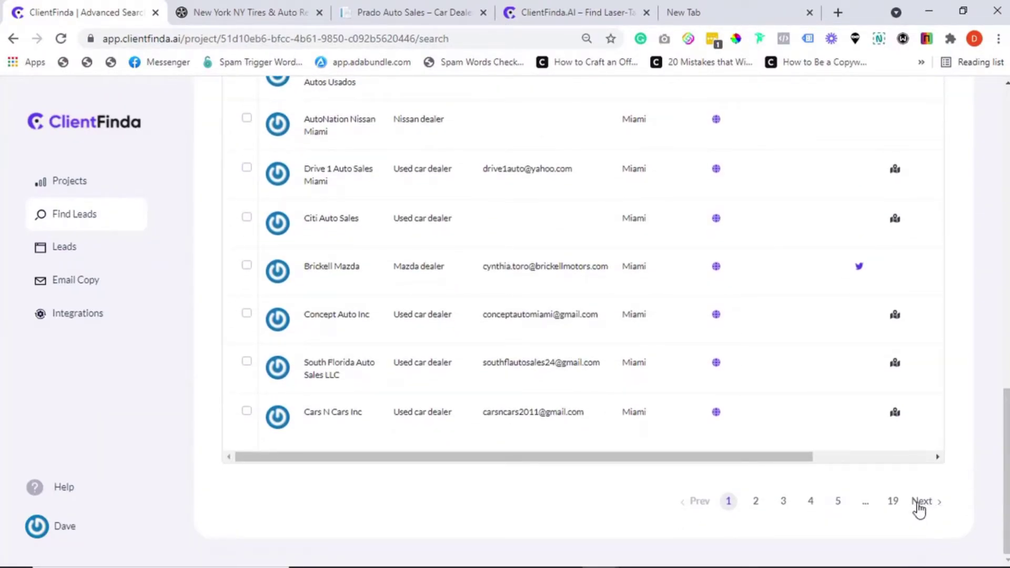
left_click_drag(1002, 494, 985, 174)
scroll(599, 316, "down", 13)
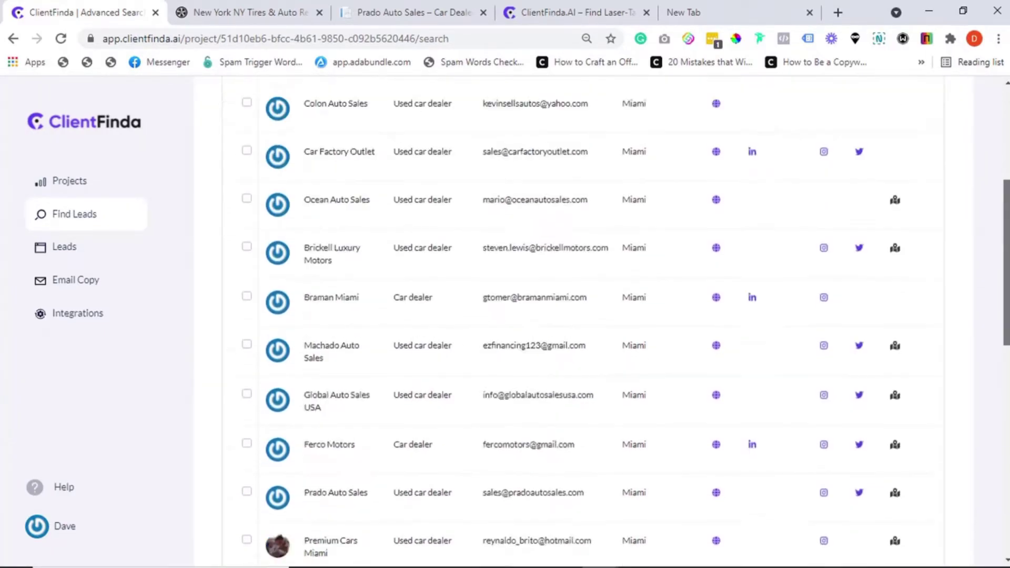
scroll(599, 315, "down", 4)
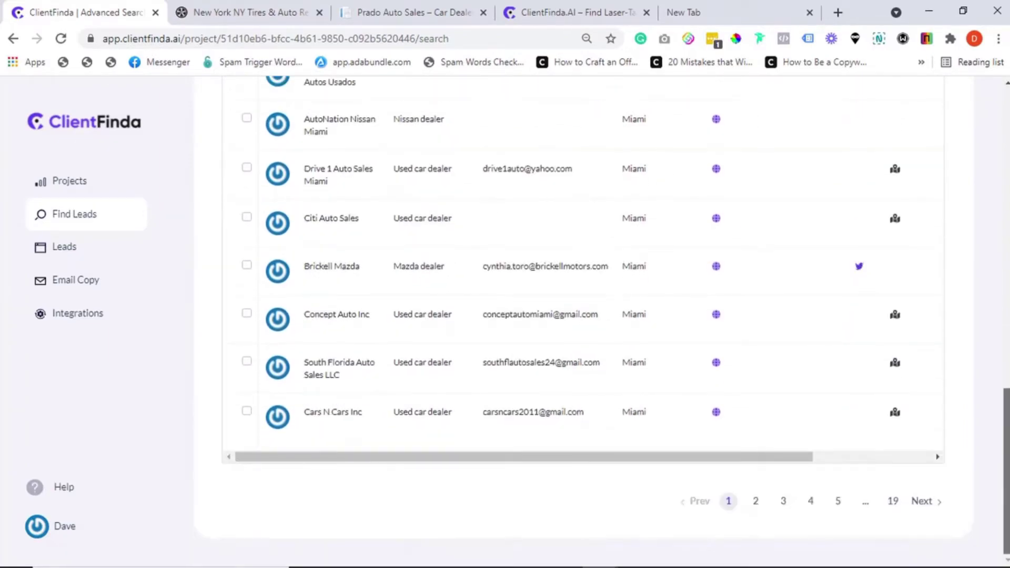
scroll(600, 315, "up", 1)
scroll(600, 315, "down", 1)
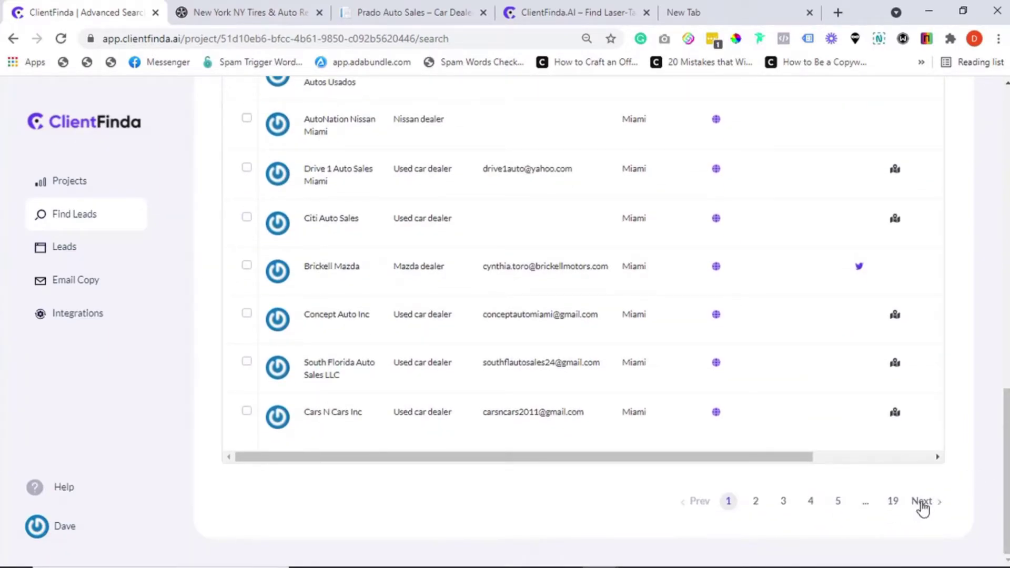
scroll(599, 316, "up", 6)
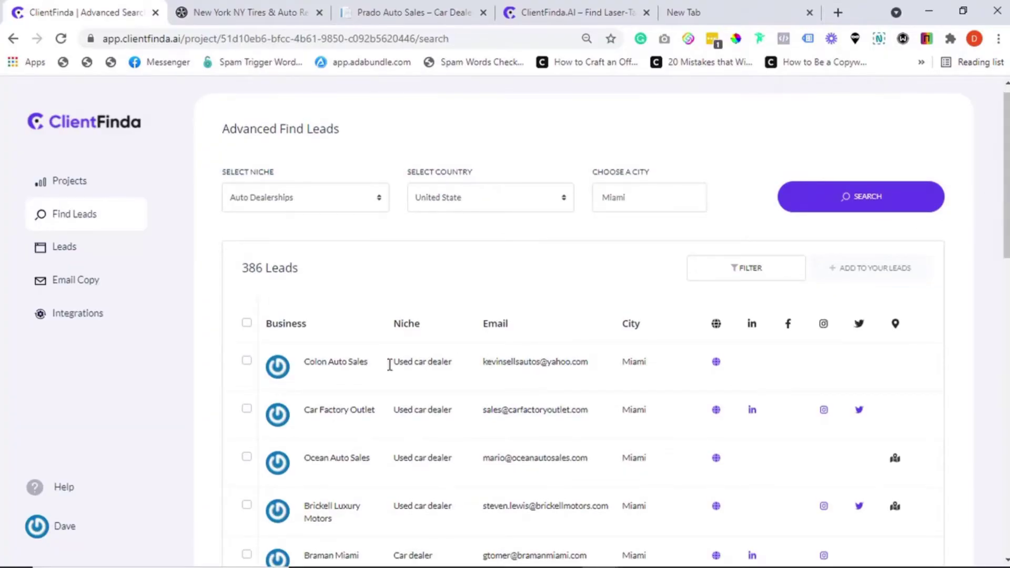
- Open the Colon Auto Sales lead card and scroll toward its Rating and Advertising Data
left_click(343, 367)
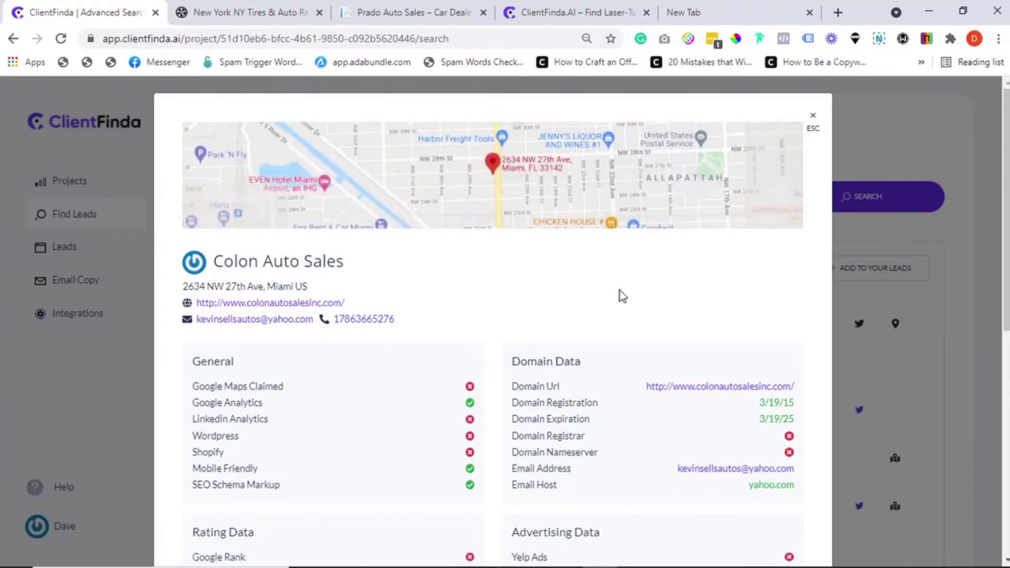
left_click_drag(1006, 206, 996, 184)
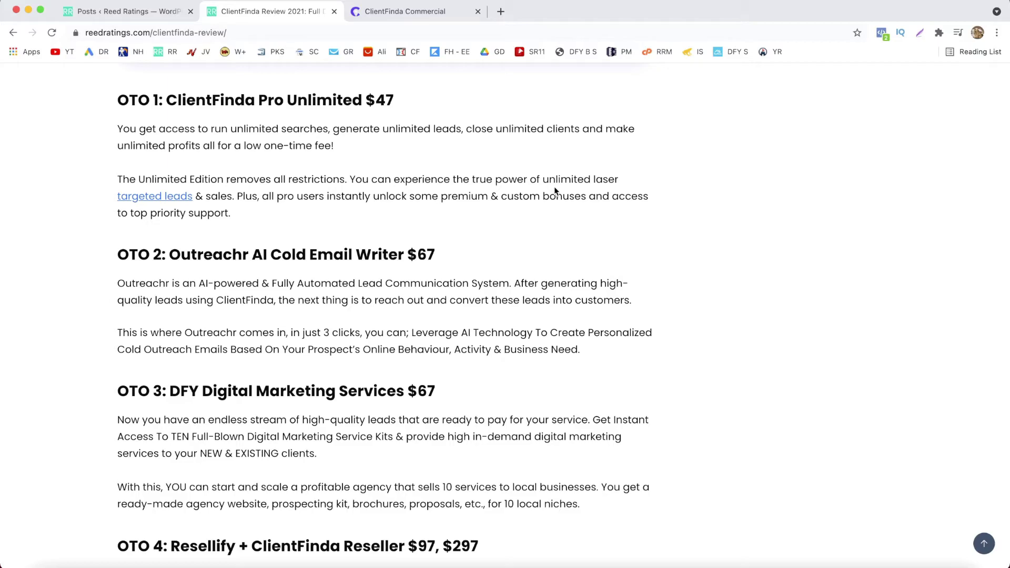
scroll(555, 189, "up", 6)
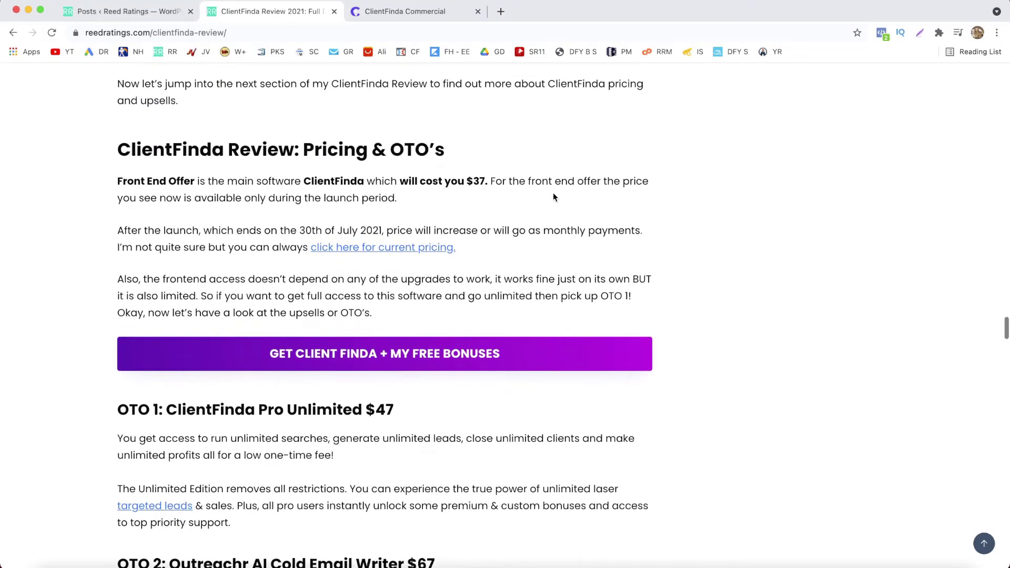
scroll(553, 196, "down", 1)
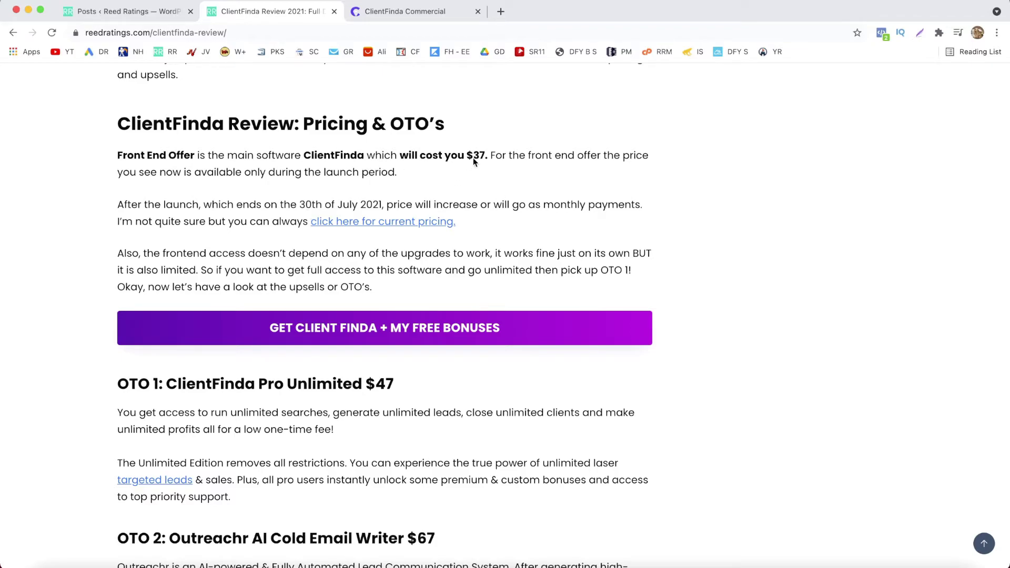
scroll(472, 156, "down", 3)
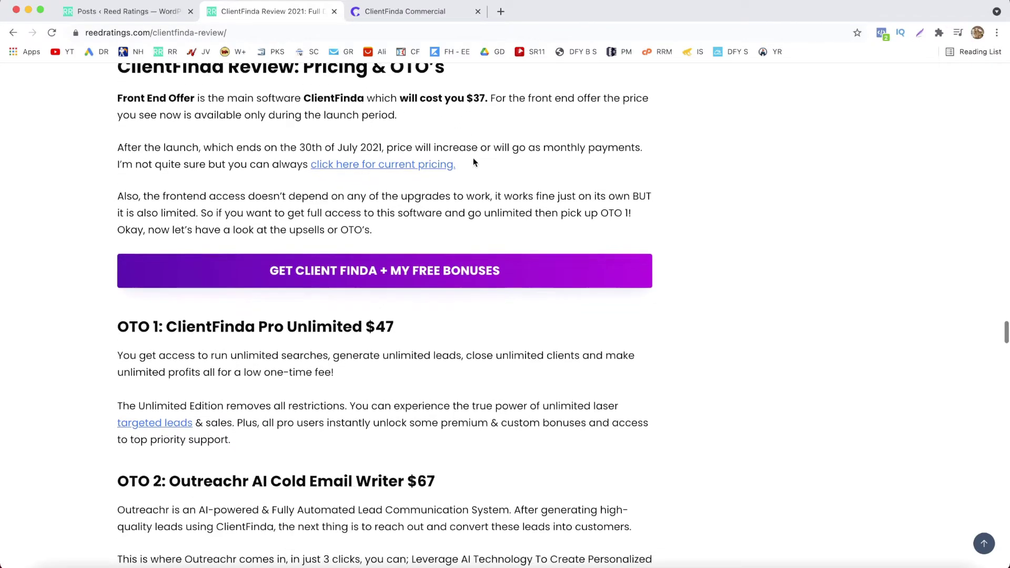
scroll(301, 267, "down", 1)
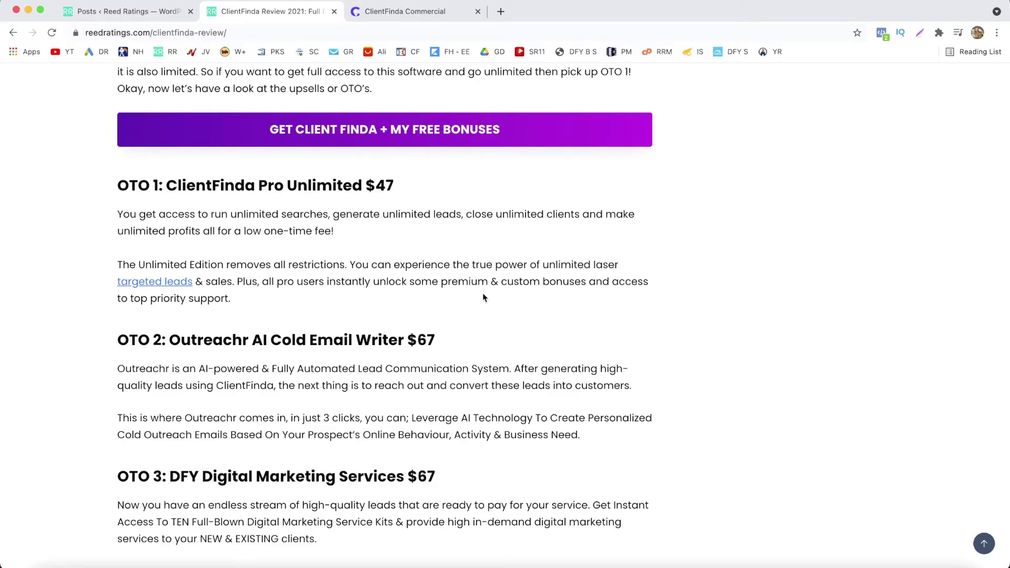
- Scroll the review past OTO 2 to OTO 4 Resellify and its five reseller apps
scroll(484, 298, "down", 5)
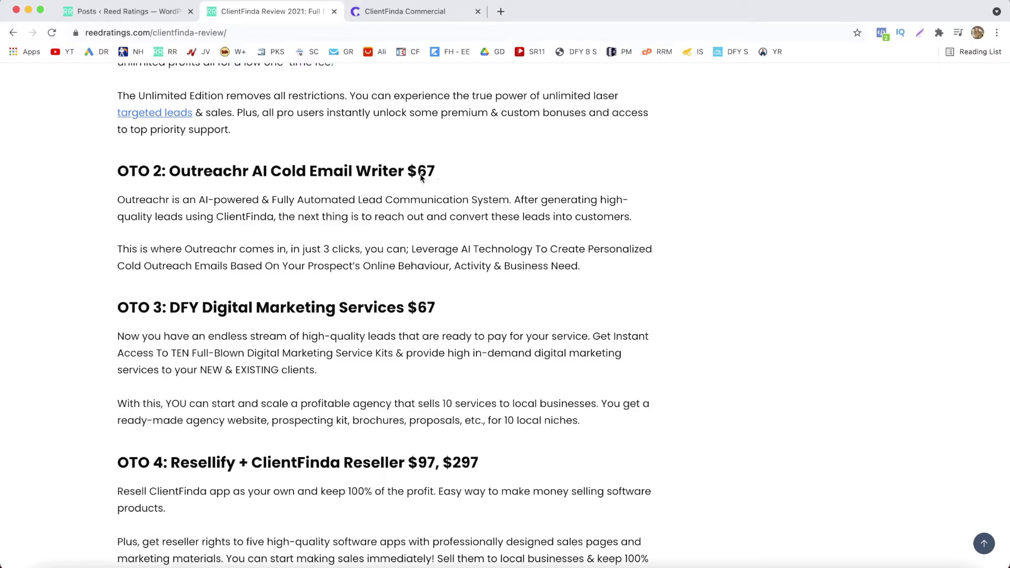
scroll(441, 170, "down", 1)
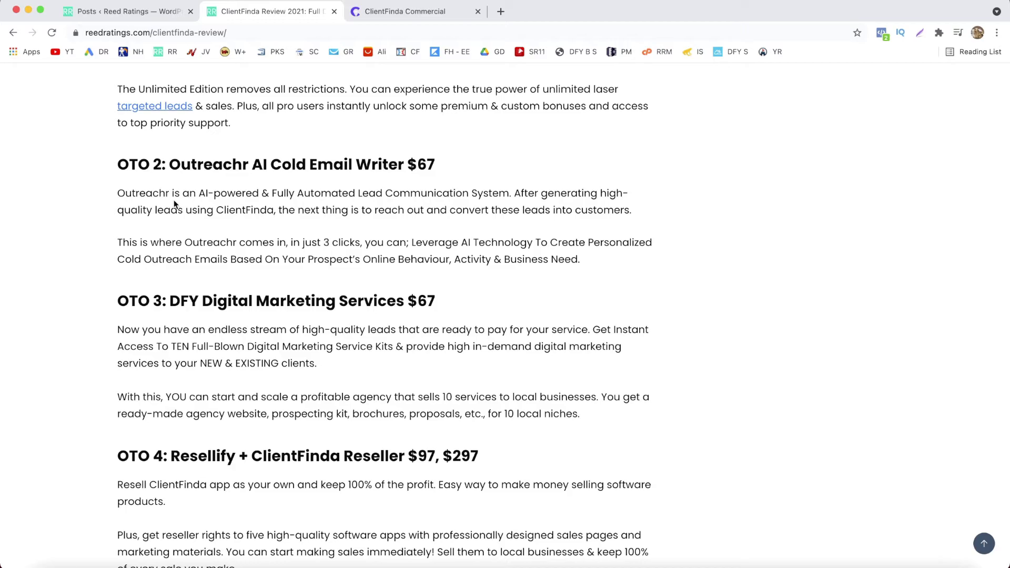
scroll(175, 204, "down", 5)
scroll(216, 179, "down", 2)
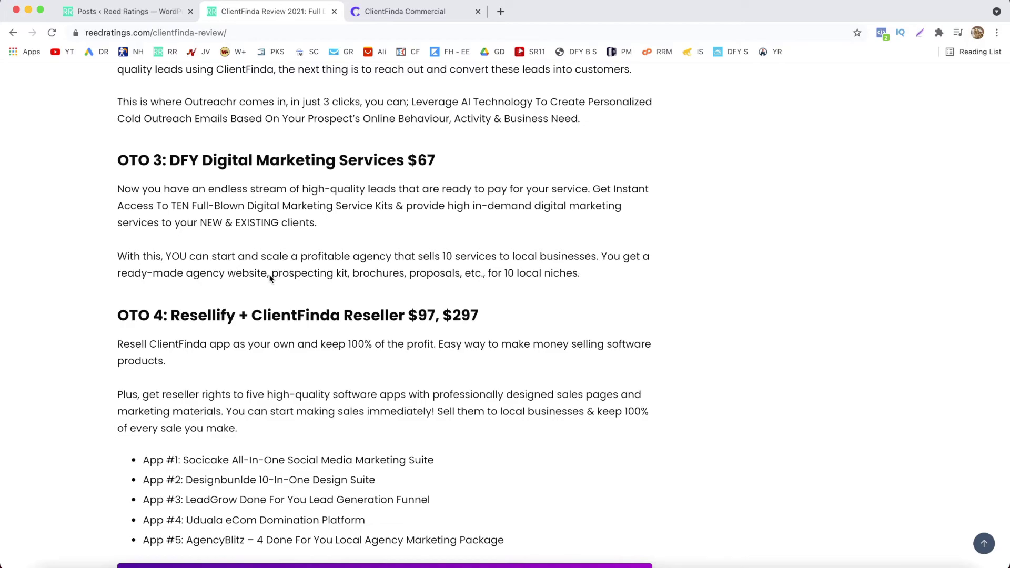
scroll(269, 279, "down", 3)
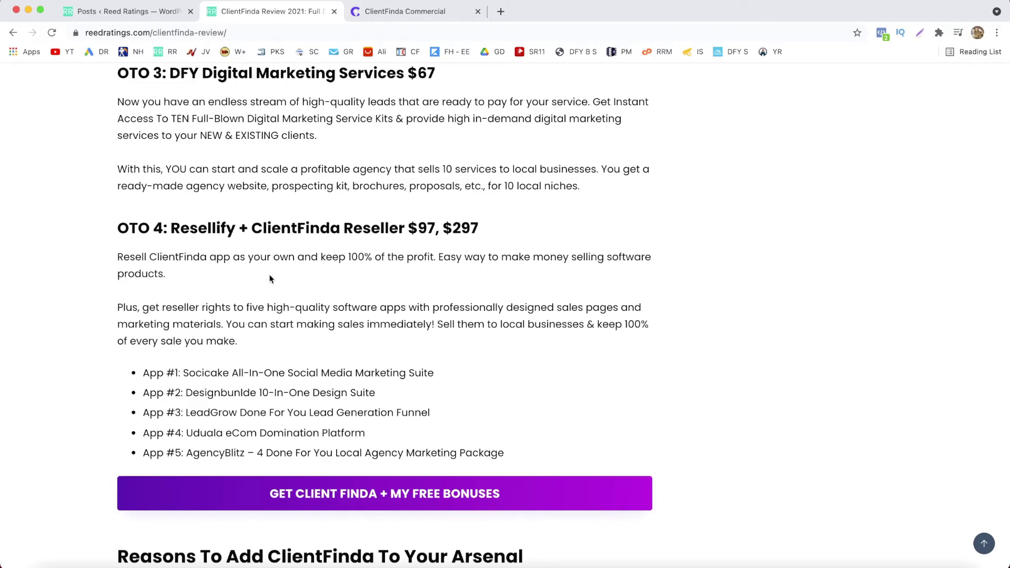
scroll(326, 282, "down", 1)
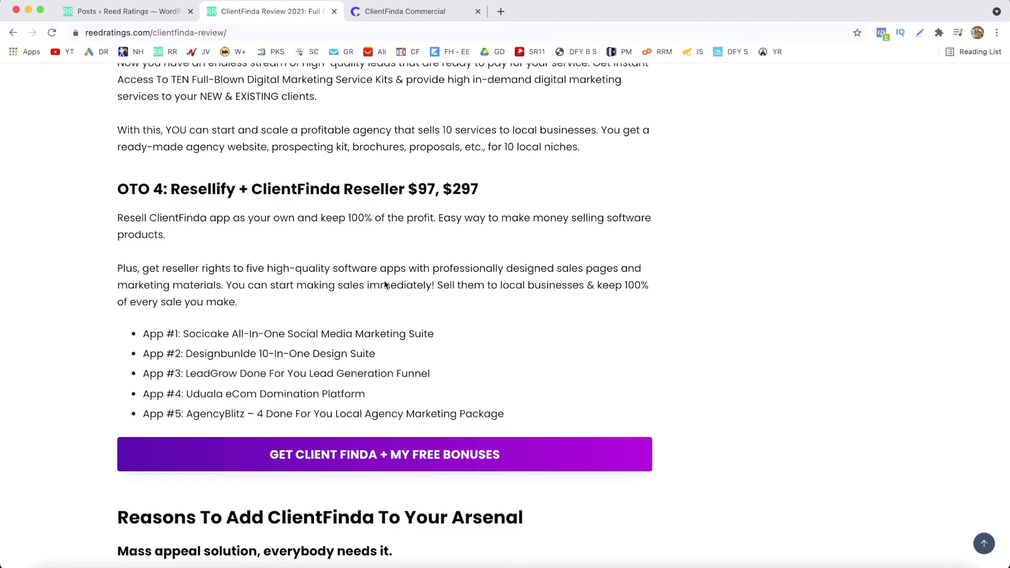
scroll(384, 285, "down", 2)
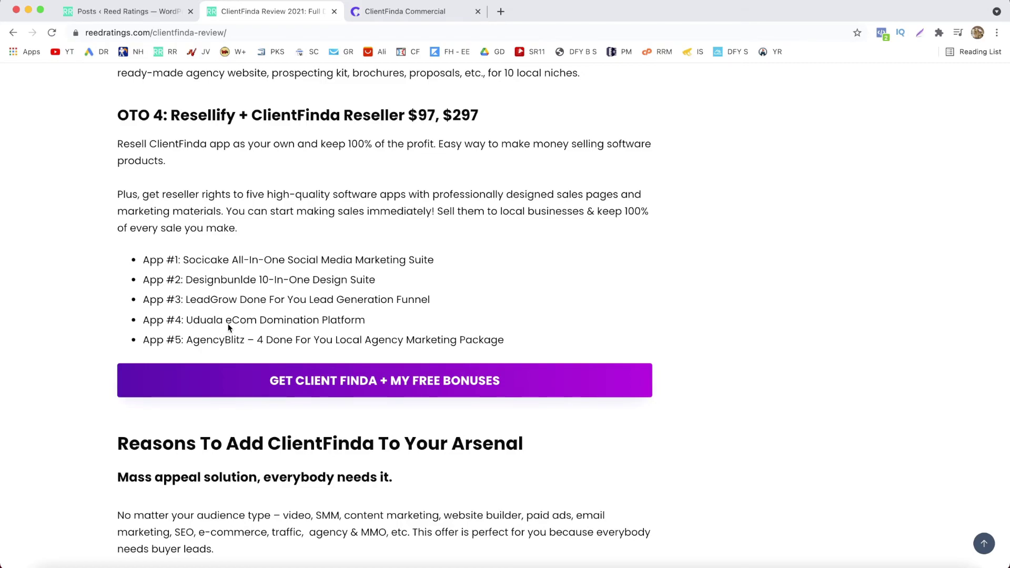
scroll(297, 325, "down", 1)
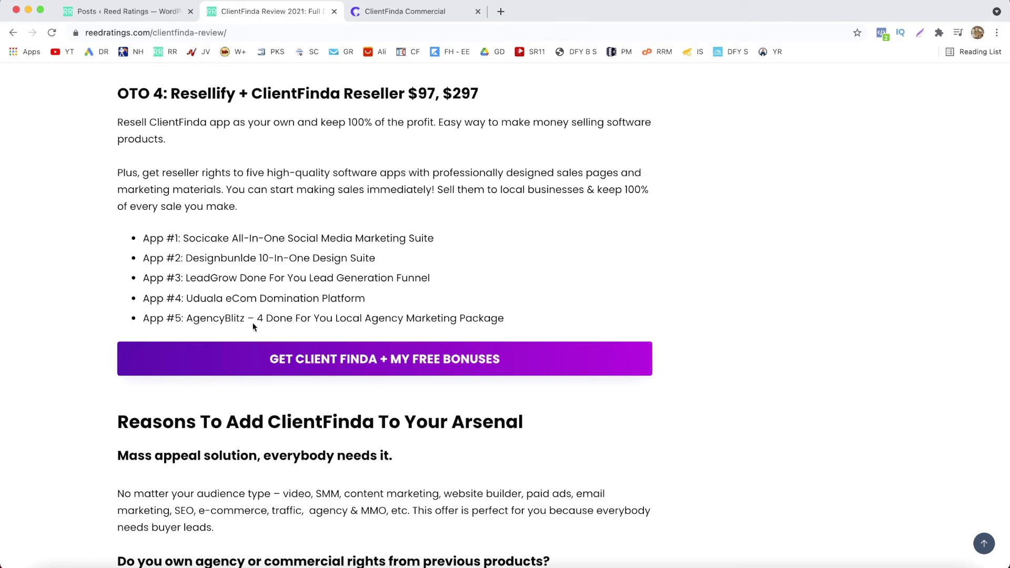
scroll(253, 327, "up", 1)
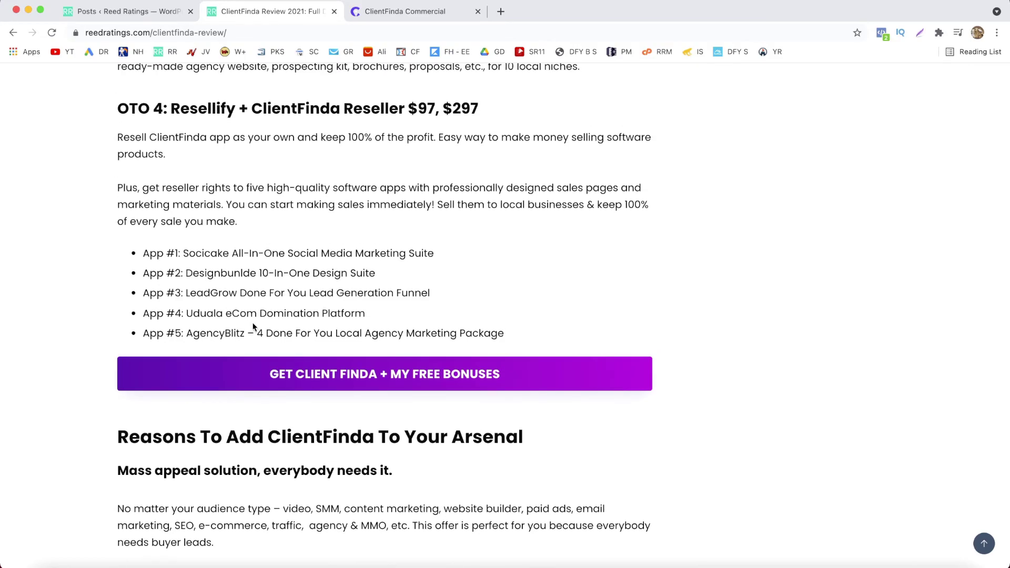
scroll(253, 327, "up", 3)
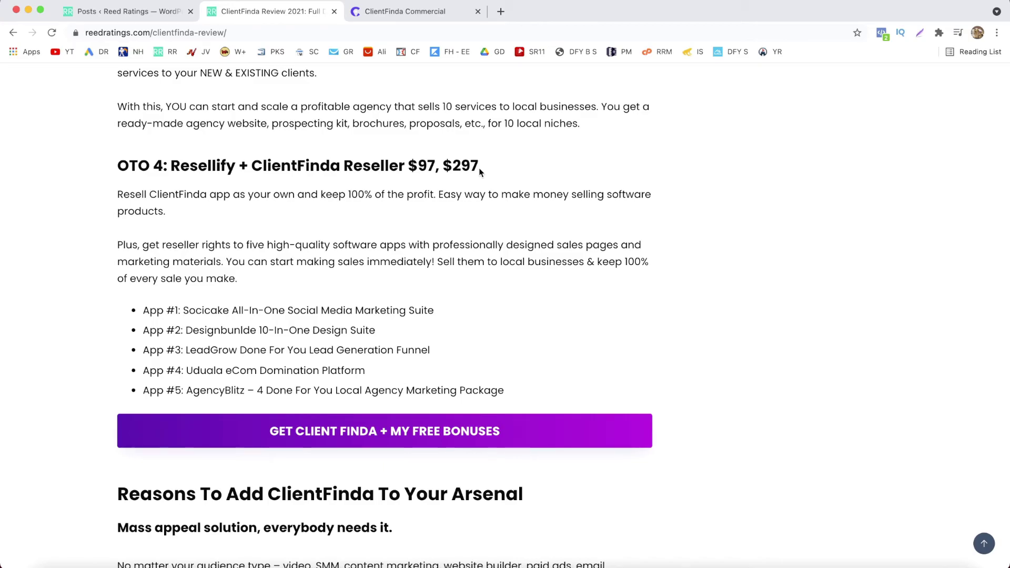
- Scroll the review past Reasons and Pros & Cons to My Bonuses, Bonus #4 and Bonus #5
scroll(479, 169, "down", 9)
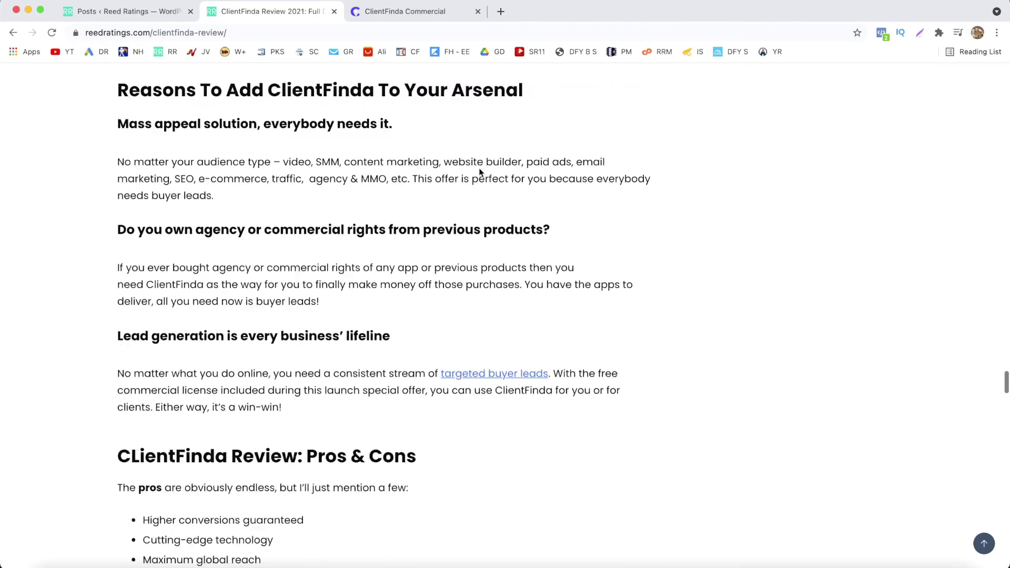
scroll(479, 169, "down", 12)
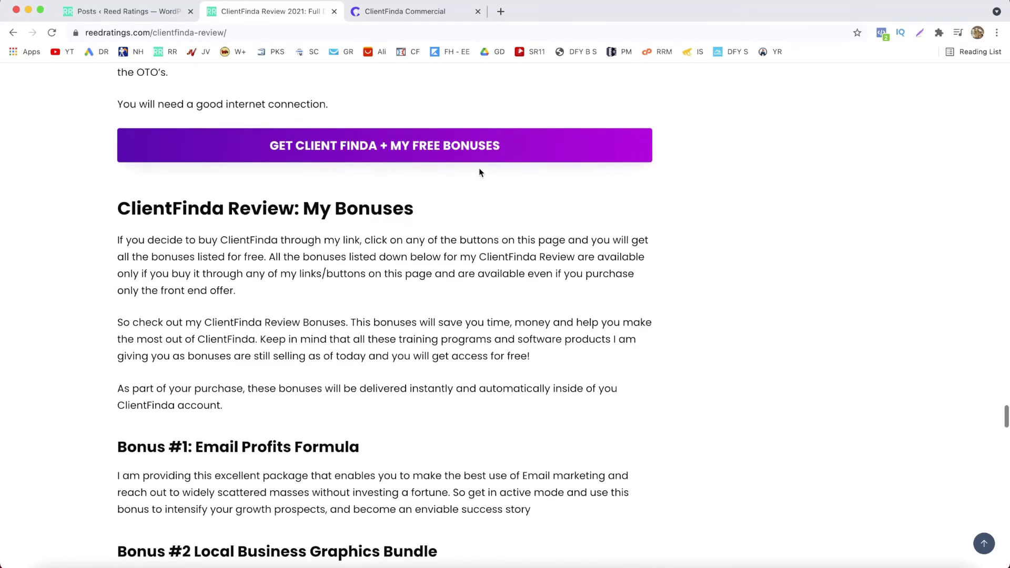
scroll(479, 172, "down", 5)
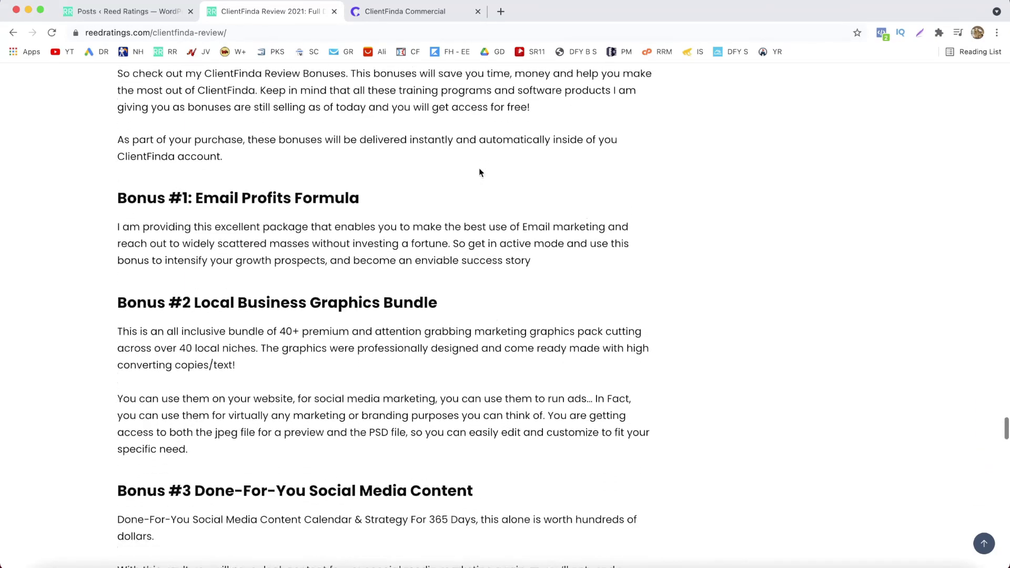
scroll(479, 172, "down", 9)
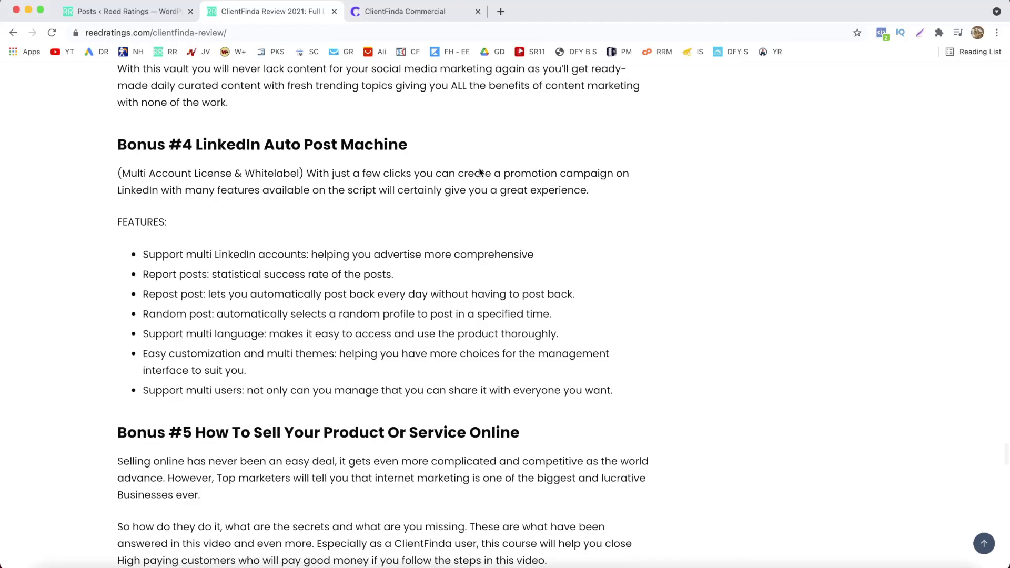
scroll(480, 172, "down", 6)
scroll(480, 172, "up", 12)
scroll(480, 172, "down", 2)
scroll(479, 170, "up", 5)
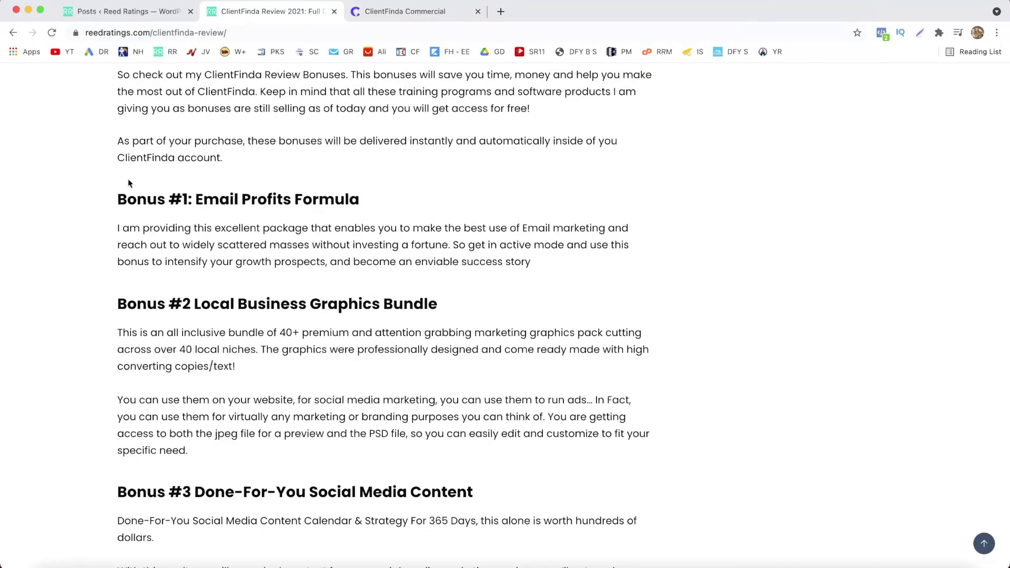
scroll(471, 216, "down", 1)
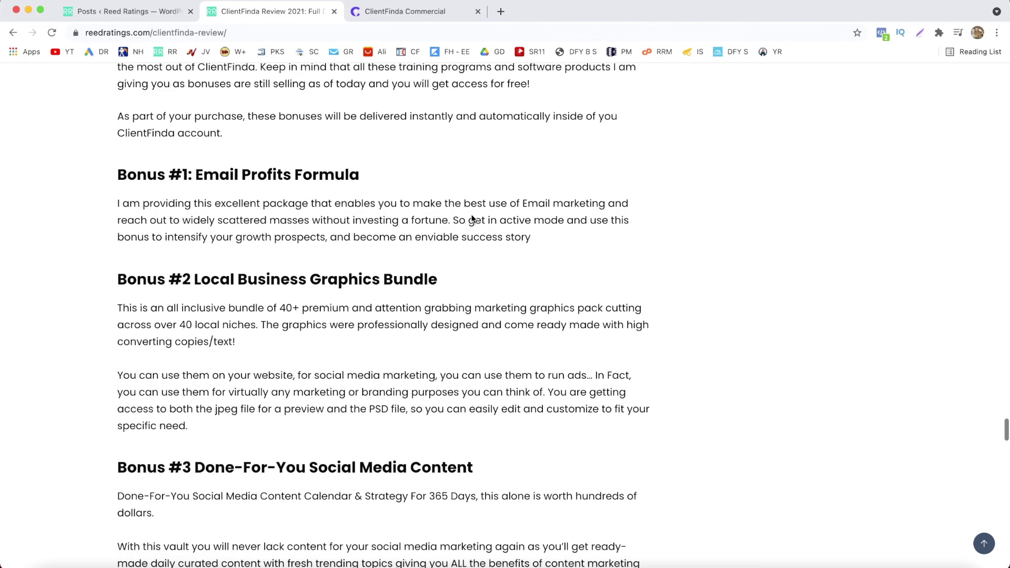
scroll(471, 218, "down", 3)
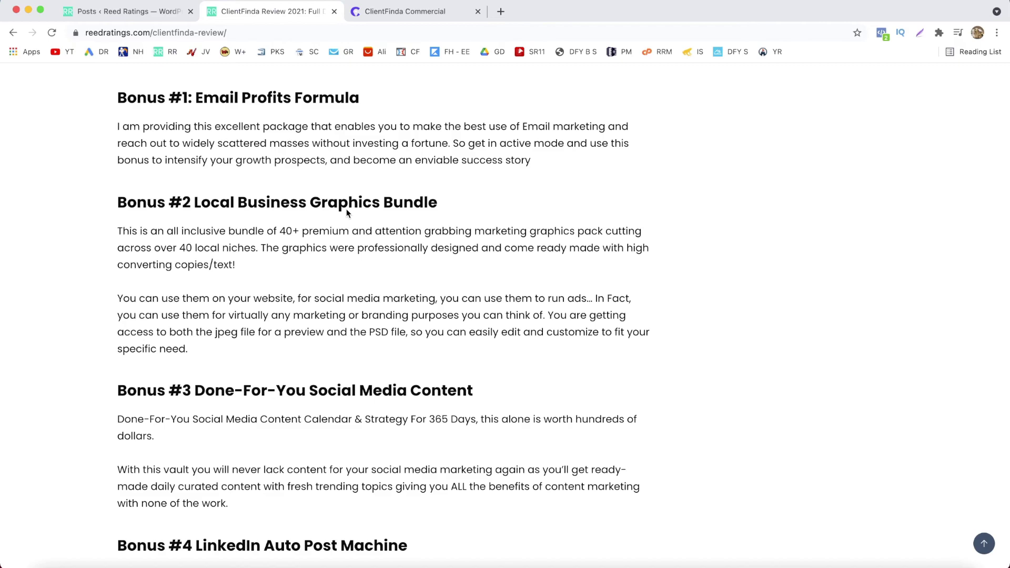
scroll(347, 212, "down", 7)
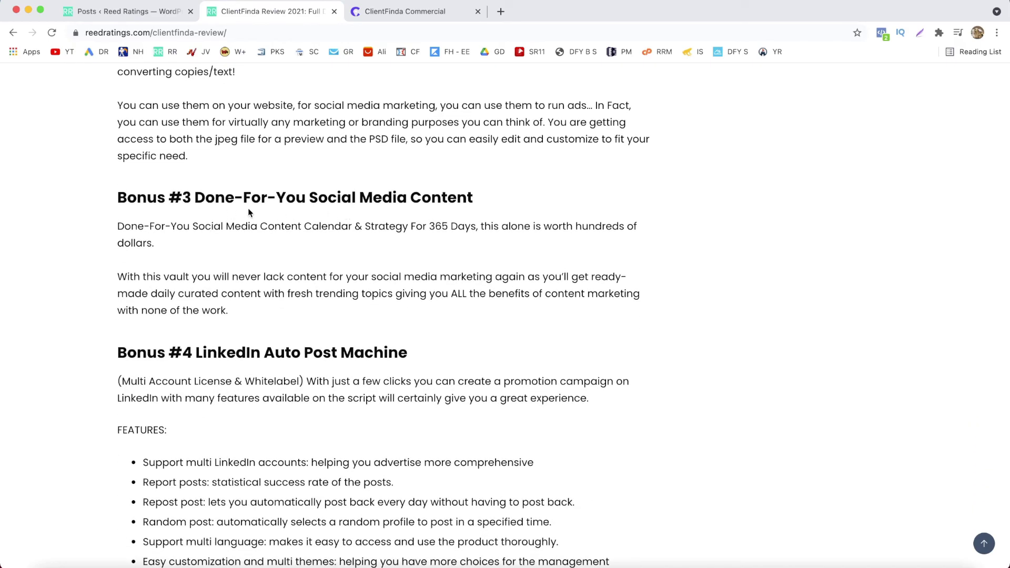
scroll(248, 212, "down", 5)
scroll(273, 224, "down", 1)
scroll(274, 223, "down", 10)
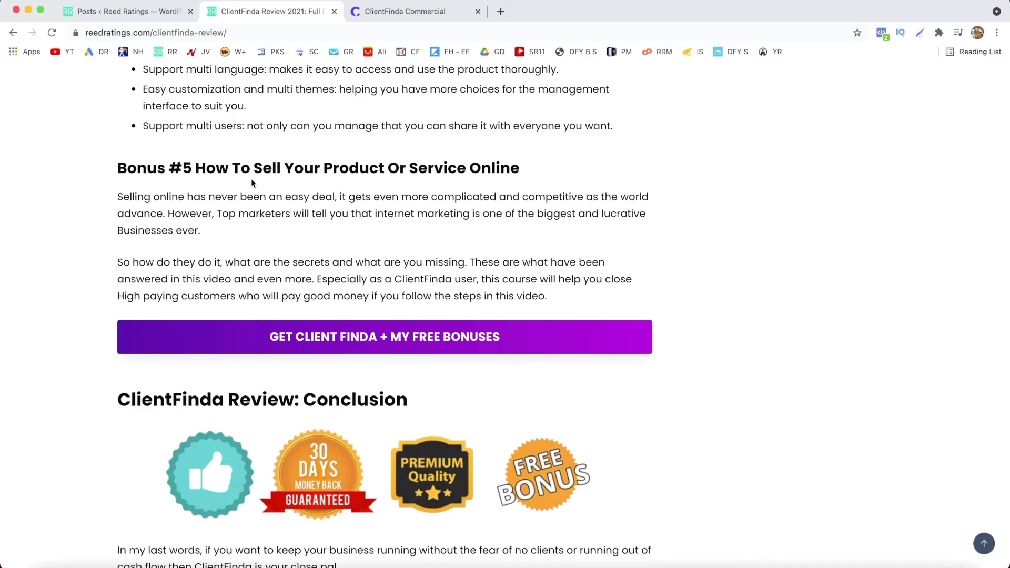
scroll(251, 179, "up", 11)
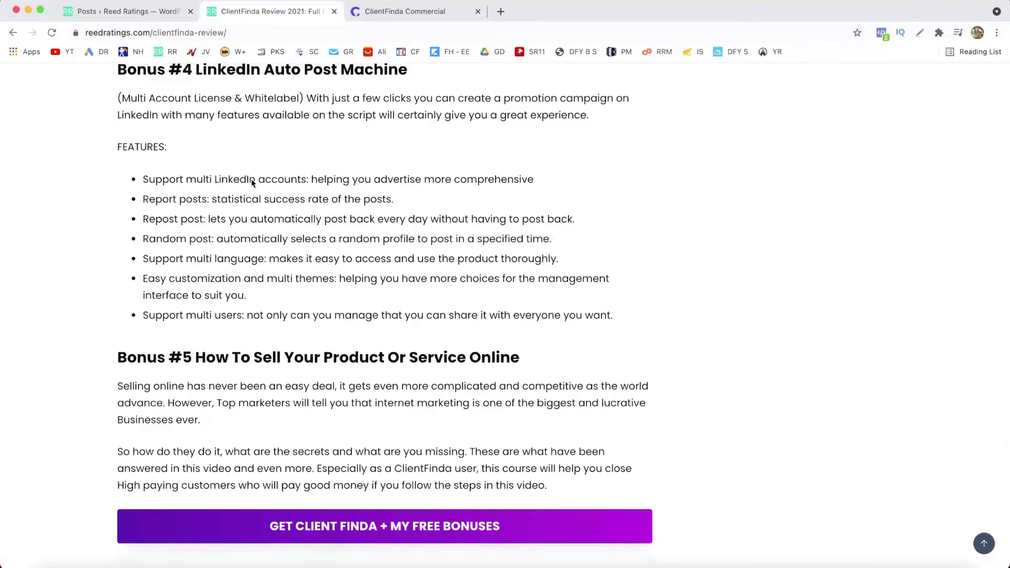
scroll(252, 182, "down", 2)
scroll(251, 183, "down", 6)
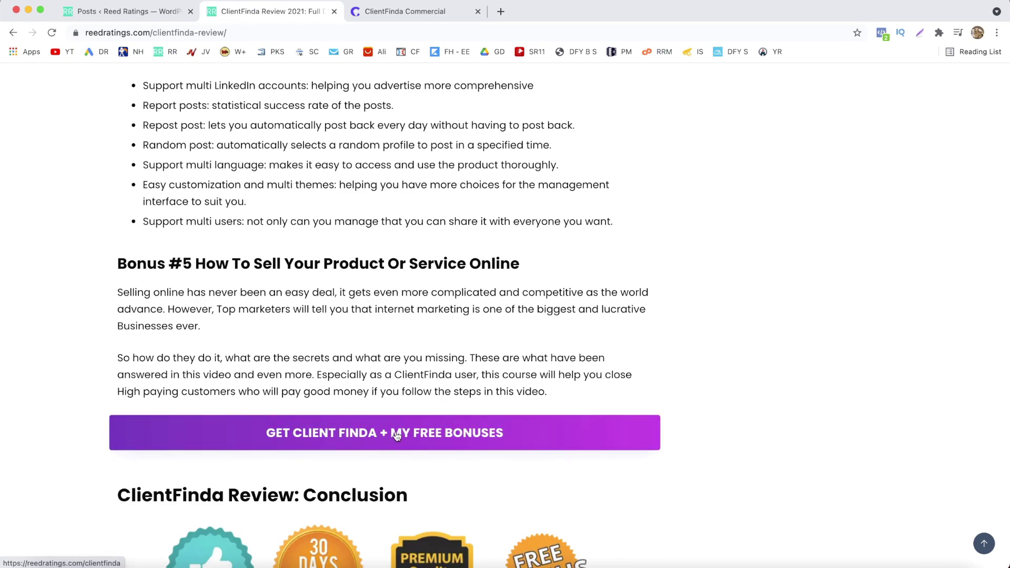
- Switch to the ClientFinda Commercial sales page and scroll down to Exclusive Bonus #1
left_click(407, 14)
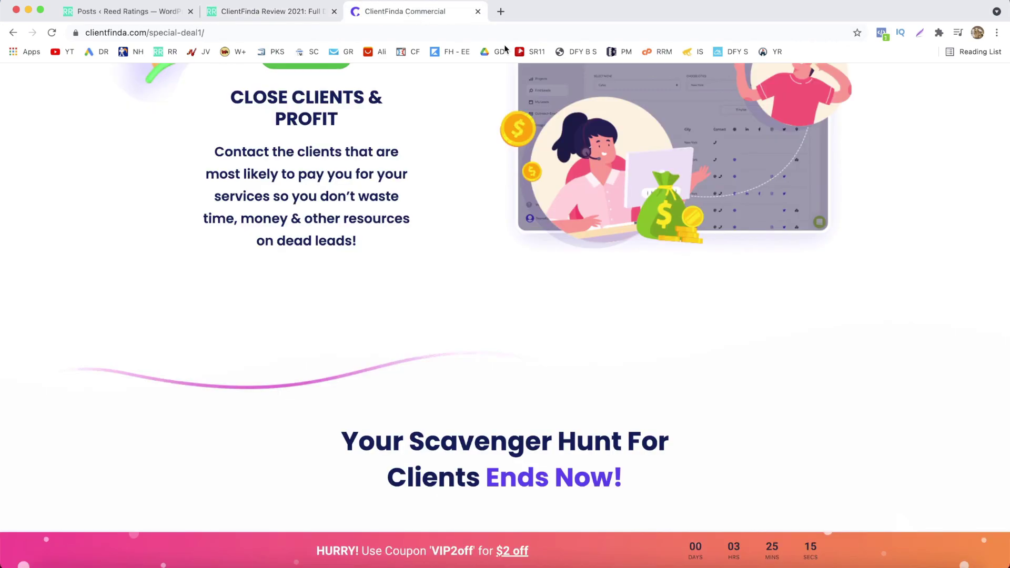
scroll(569, 261, "up", 1)
scroll(569, 259, "up", 10)
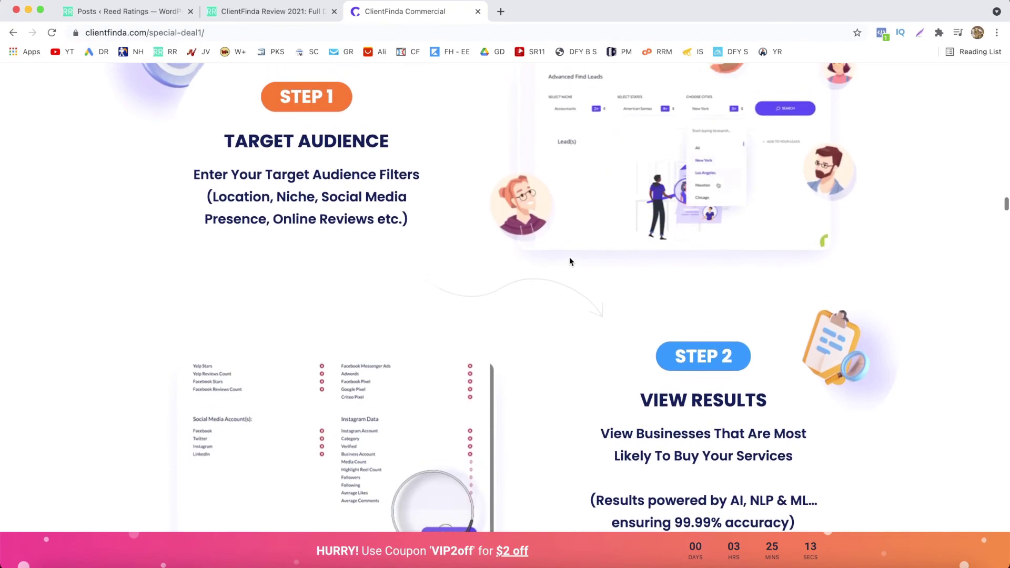
scroll(569, 261, "down", 15)
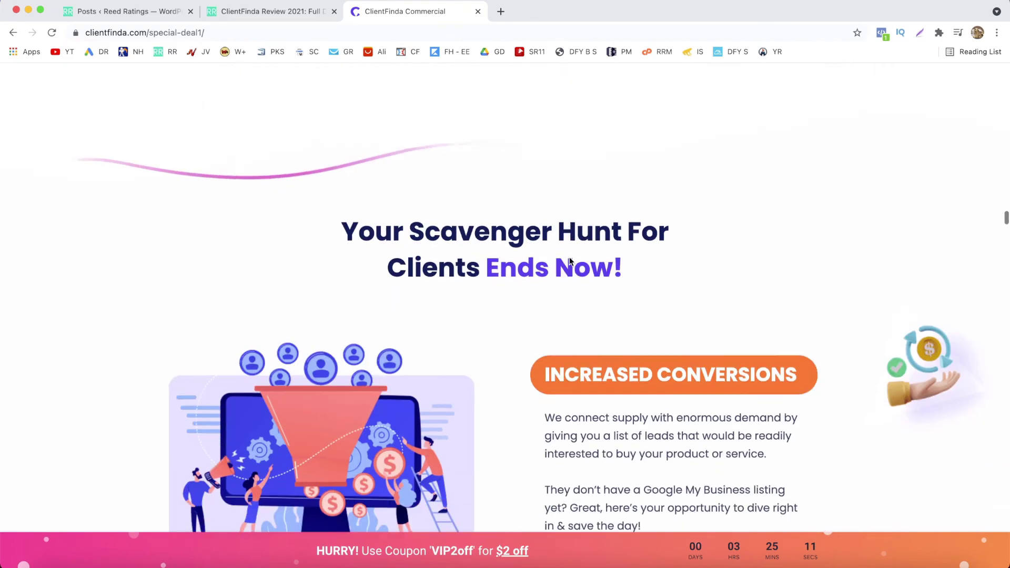
scroll(569, 262, "down", 15)
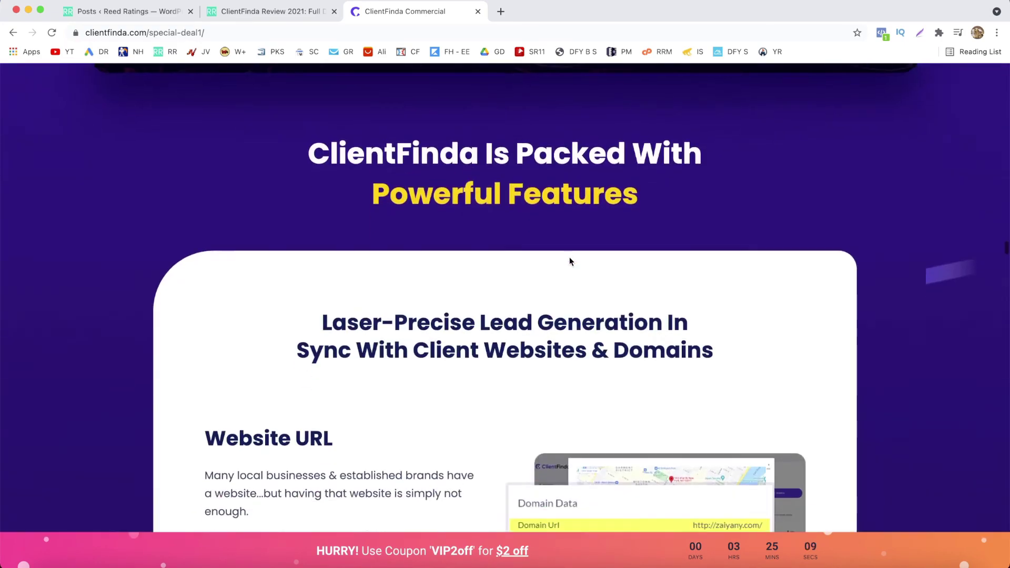
scroll(569, 261, "down", 20)
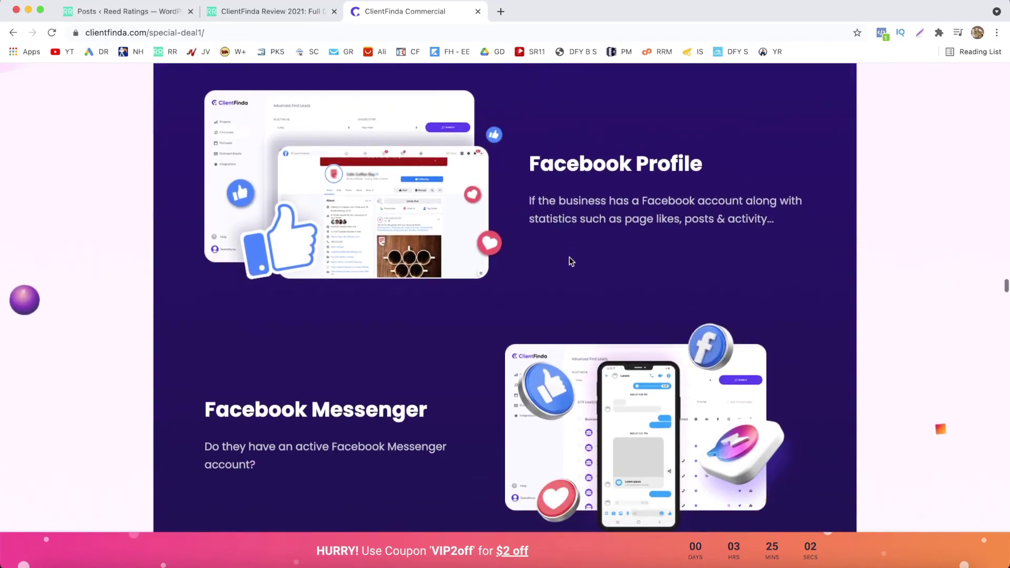
scroll(569, 261, "down", 5)
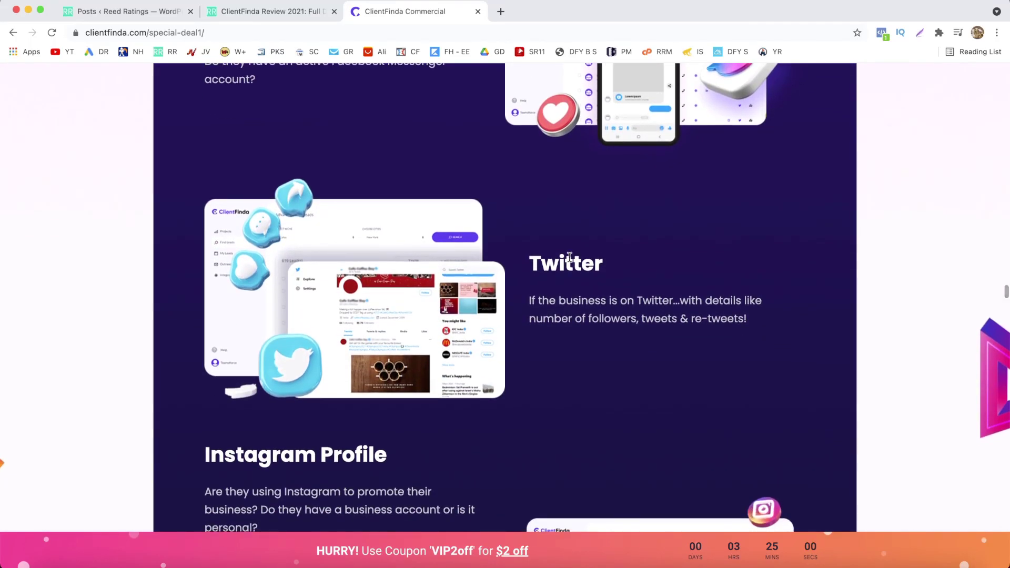
scroll(569, 256, "down", 20)
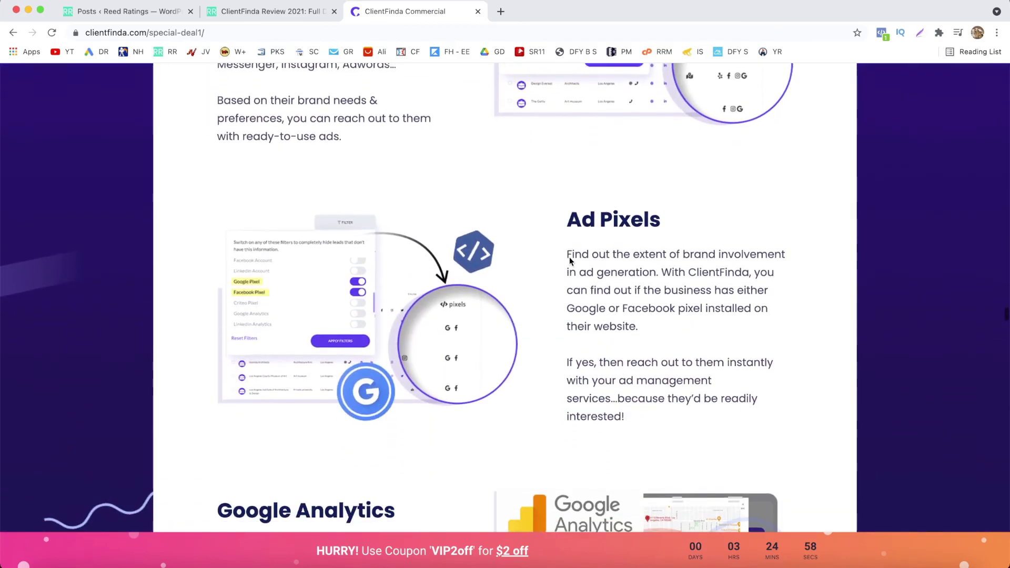
scroll(569, 258, "down", 20)
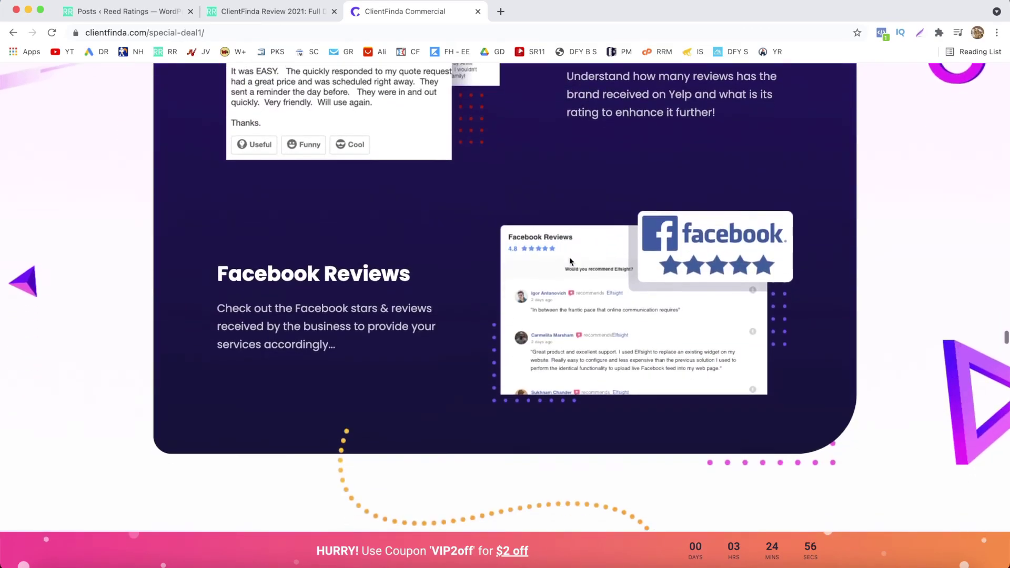
scroll(570, 260, "down", 20)
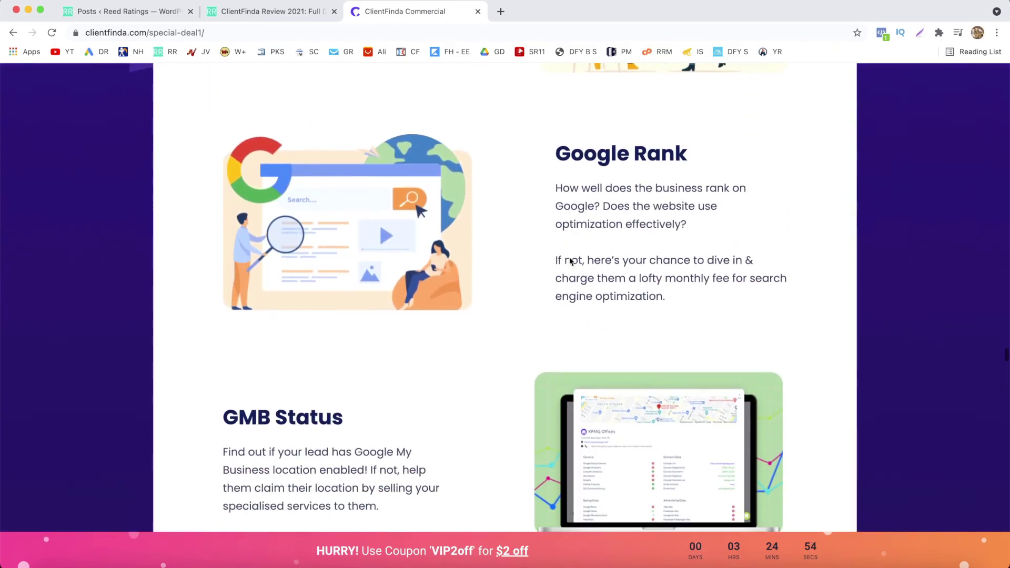
scroll(569, 260, "down", 15)
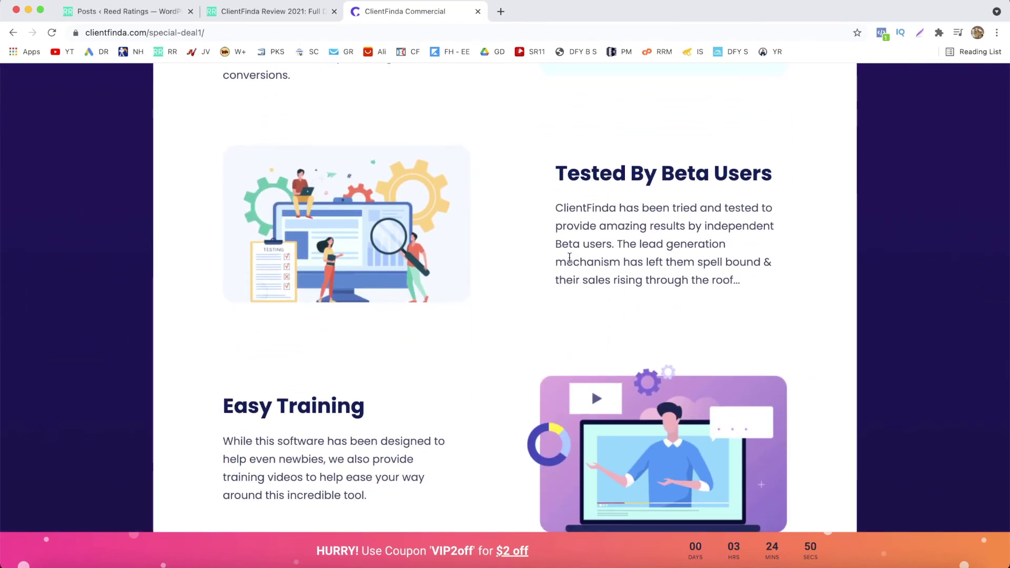
scroll(569, 258, "down", 20)
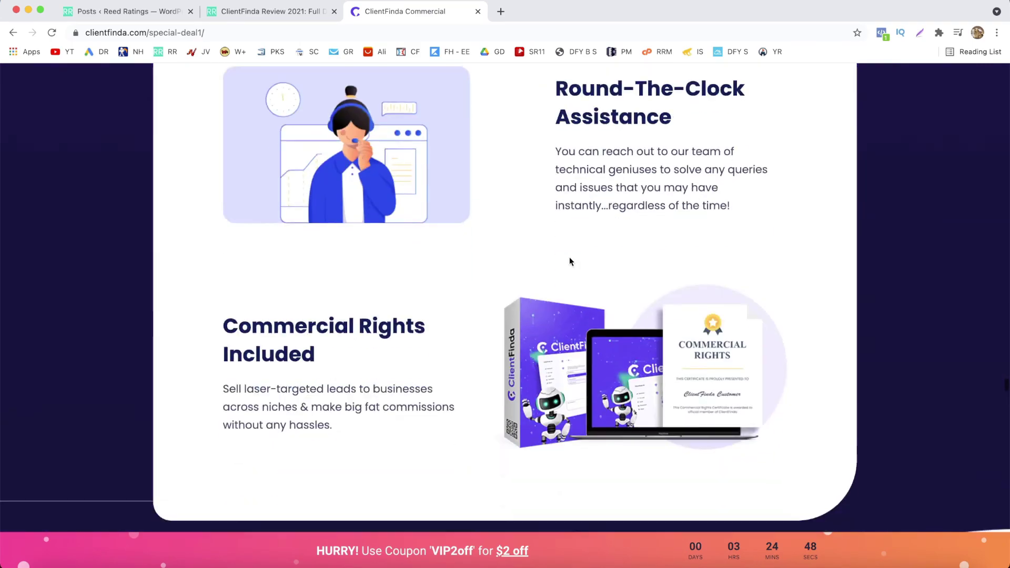
scroll(570, 261, "down", 15)
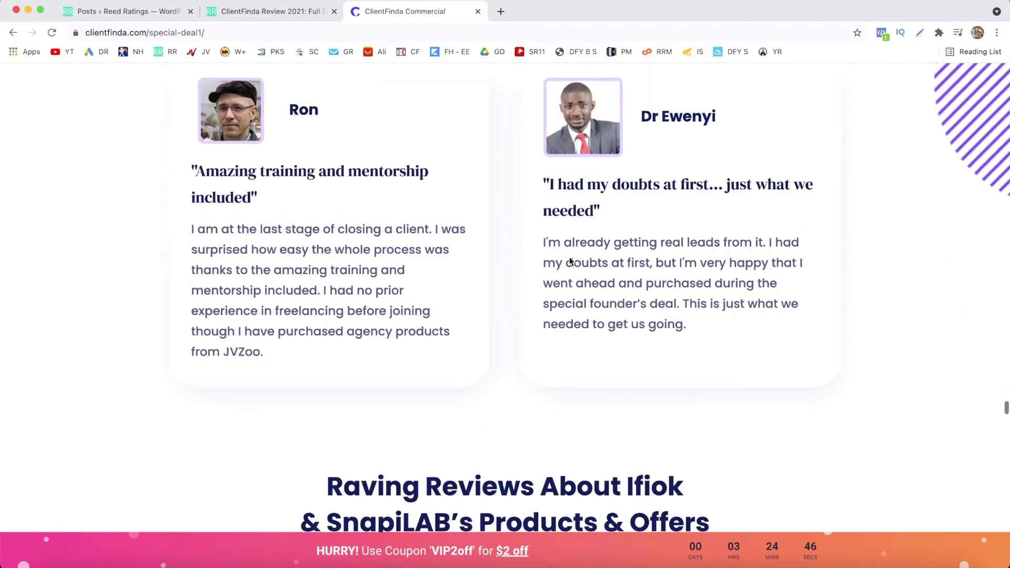
scroll(572, 261, "down", 15)
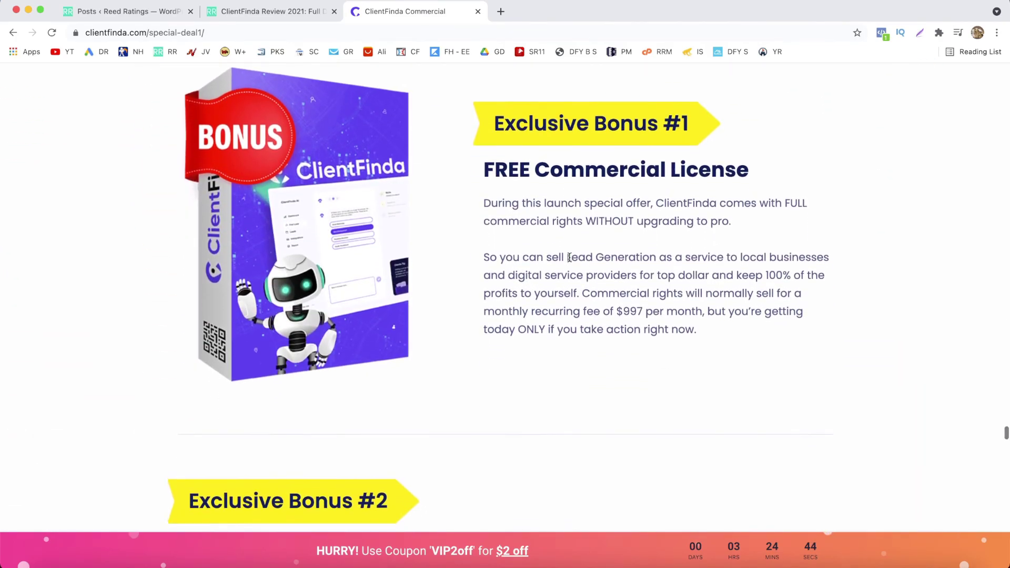